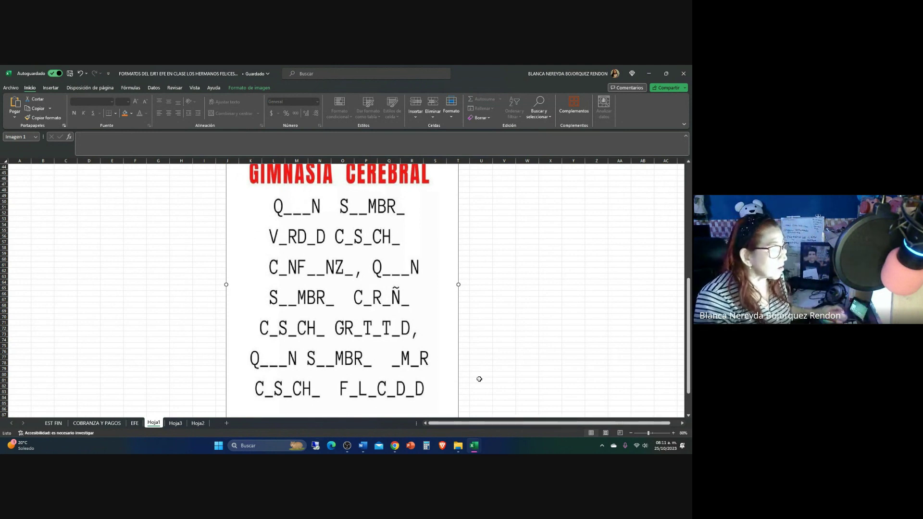
# In the 8 to 9 AM attendance workbook, enter 1, 0, 1, 1, 1 in the day 25 column for the first five students
pyautogui.moveTo(473, 446)
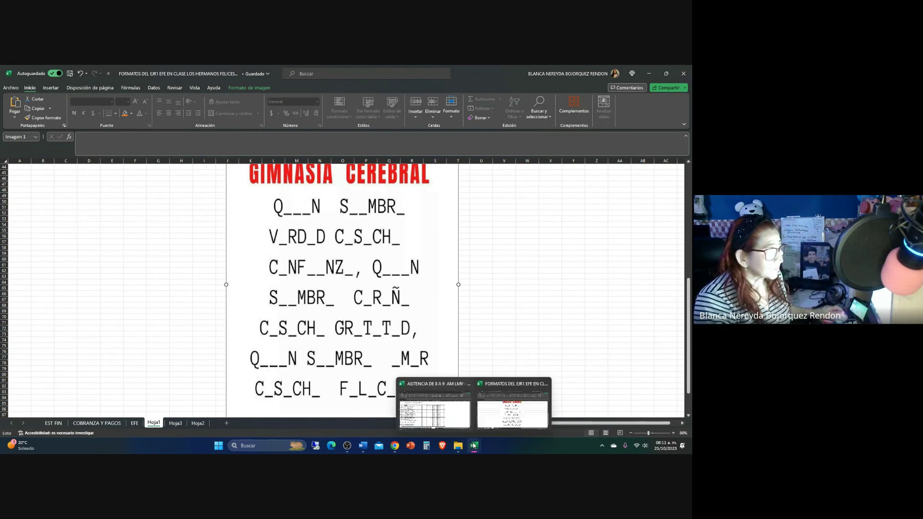
pyautogui.click(437, 419)
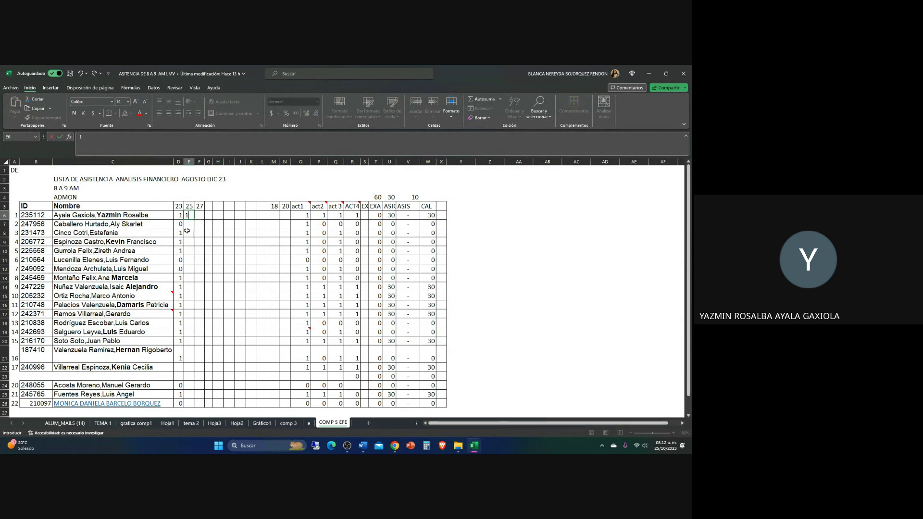
pyautogui.write('1')
pyautogui.press('Return')
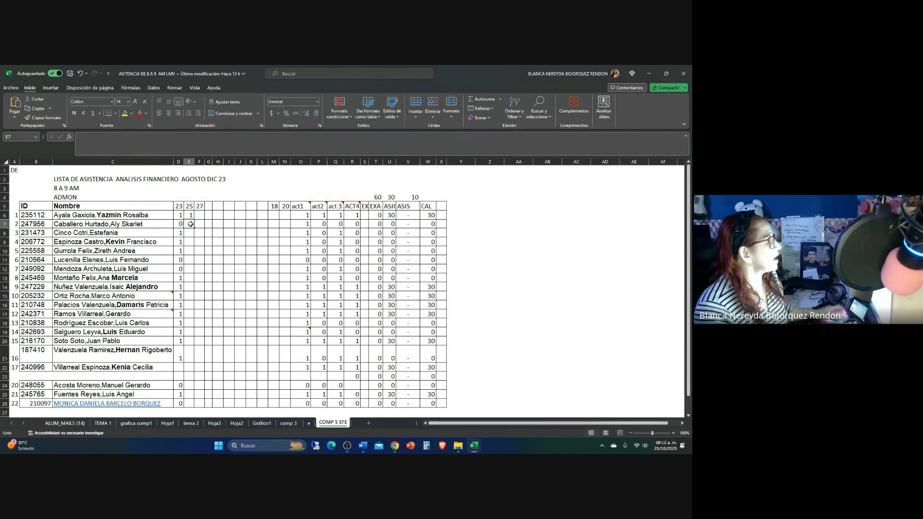
pyautogui.write('0')
pyautogui.press('Return')
pyautogui.write('1')
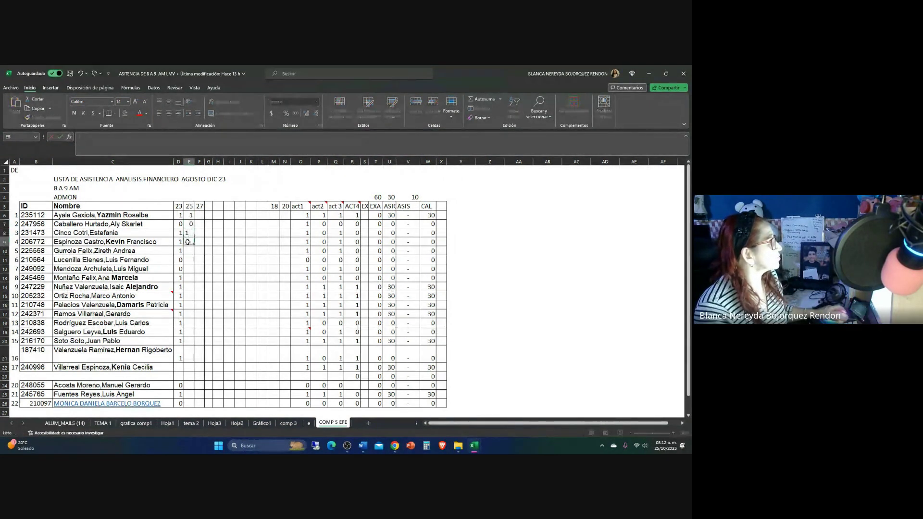
pyautogui.press('Return')
pyautogui.write('1')
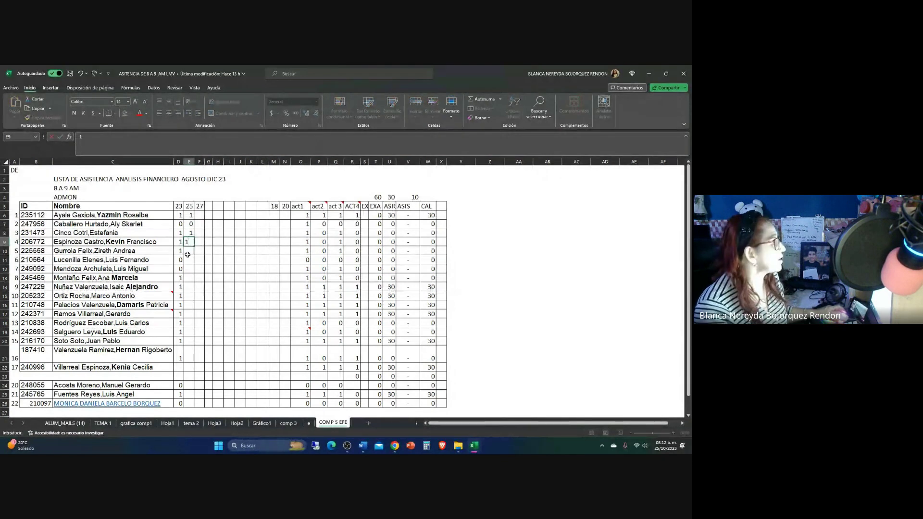
pyautogui.press('Return')
pyautogui.write('1')
pyautogui.press('Return')
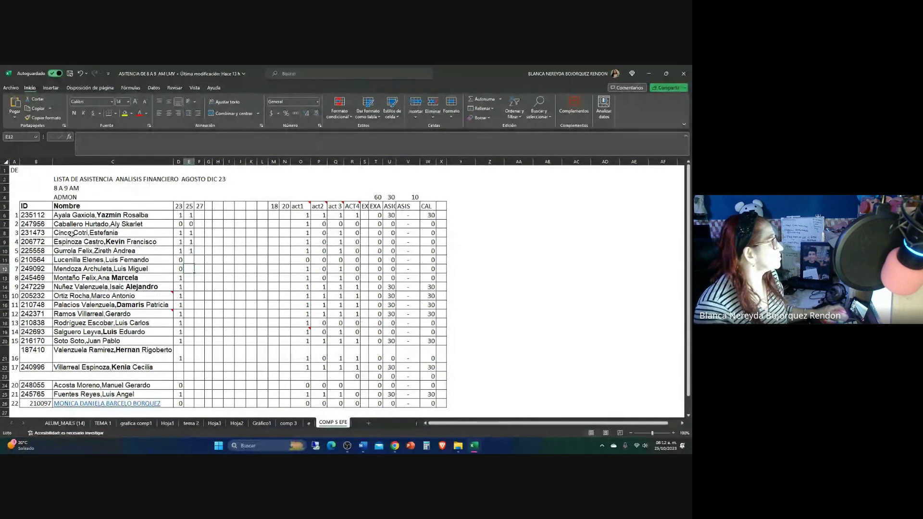
# Delete the entire row of the student with list number 2 from the attendance sheet
pyautogui.click(4, 224)
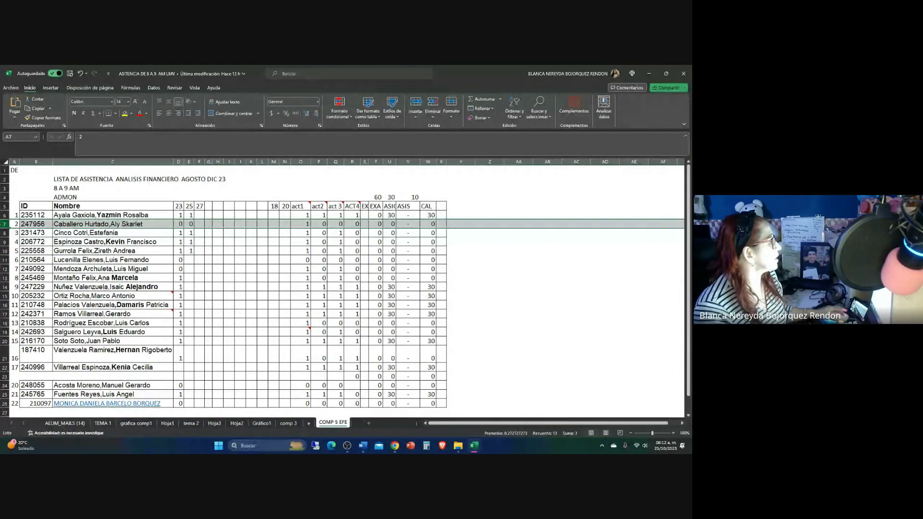
pyautogui.rightClick(5, 224)
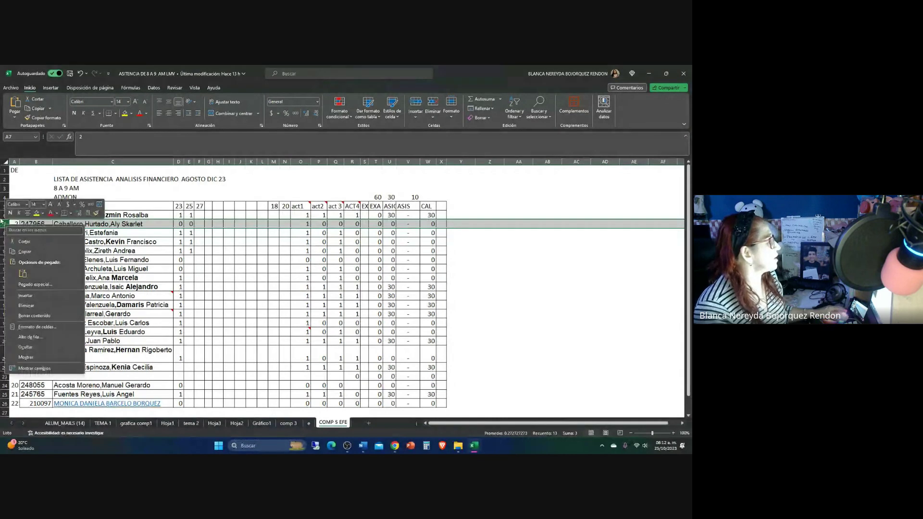
pyautogui.click(25, 302)
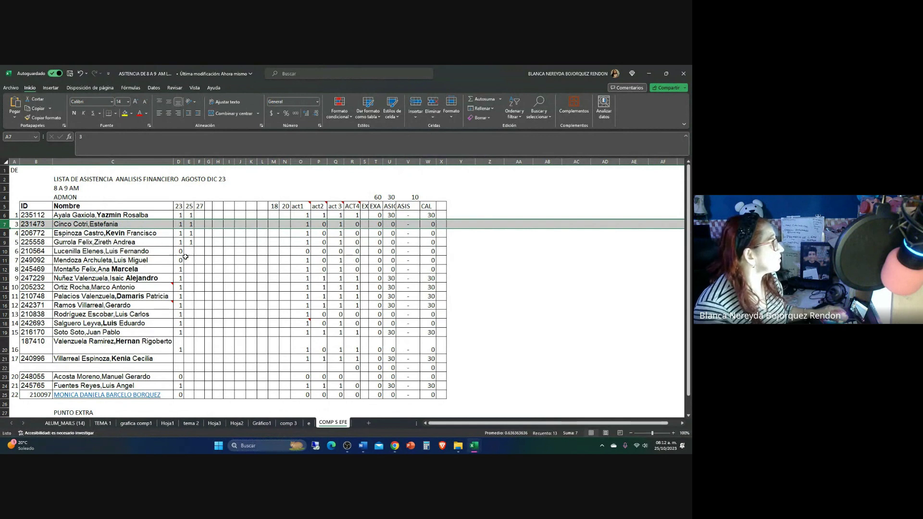
# Enter 0, 0 and 1 in the day 25 column for list numbers 6, 7 and 8
pyautogui.click(189, 251)
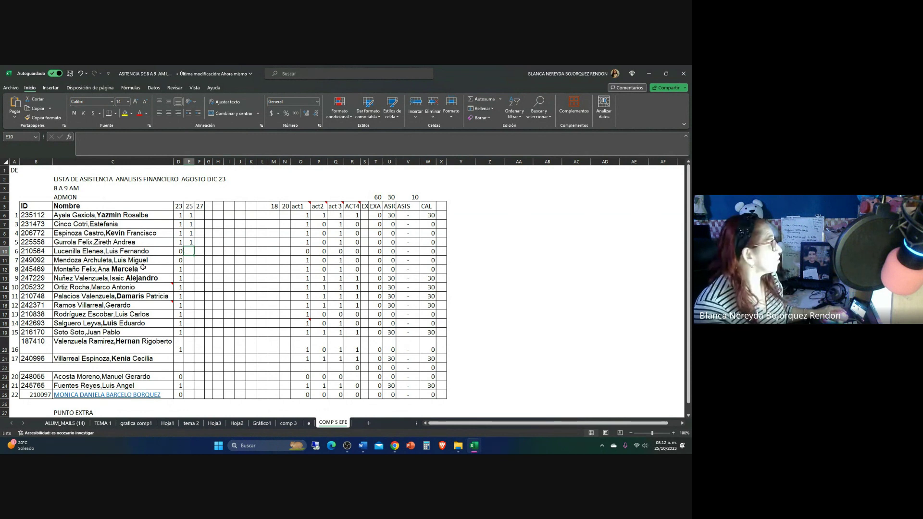
pyautogui.write('0')
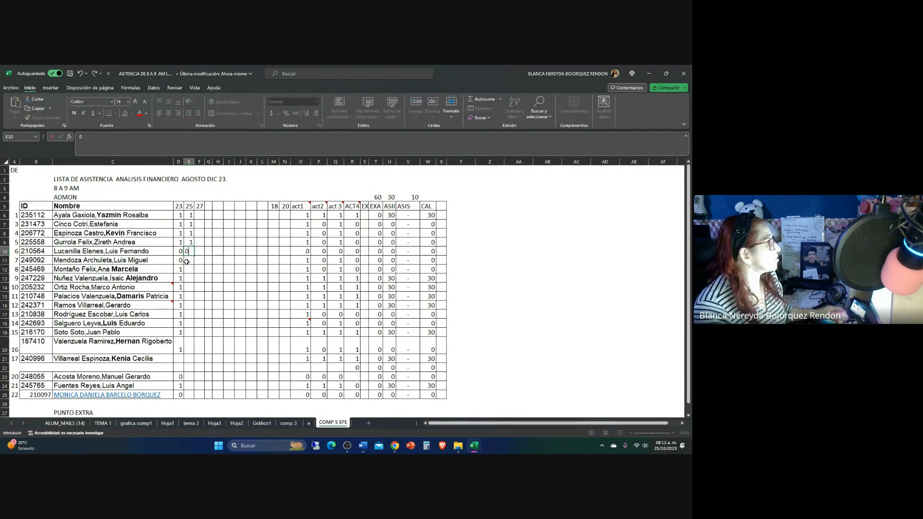
pyautogui.press('Return')
pyautogui.write('0')
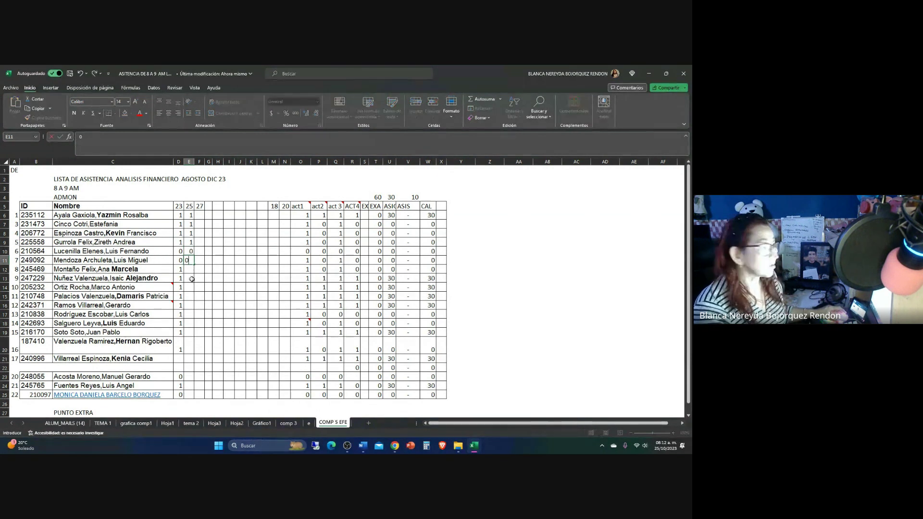
pyautogui.press('Return')
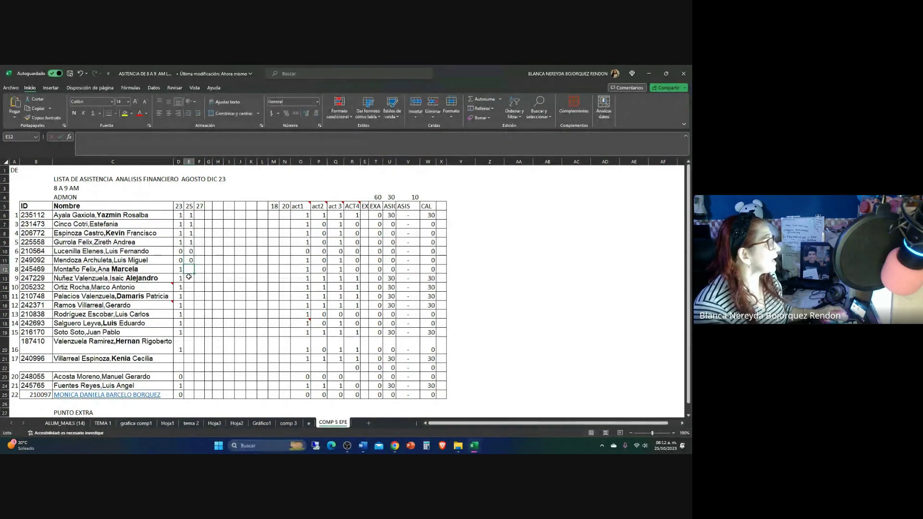
pyautogui.write('1')
pyautogui.press('Return')
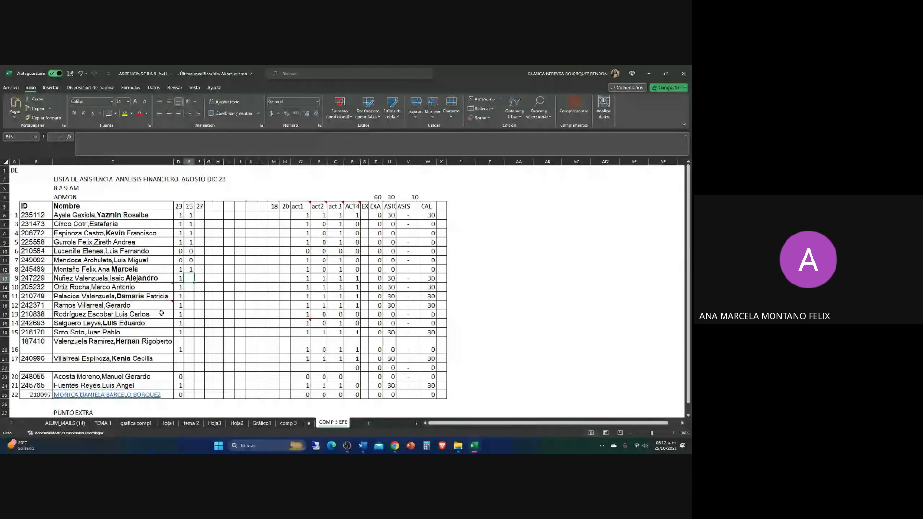
# Enter 1 in the day 25 column for list numbers 9, 10 and 11
pyautogui.write('1')
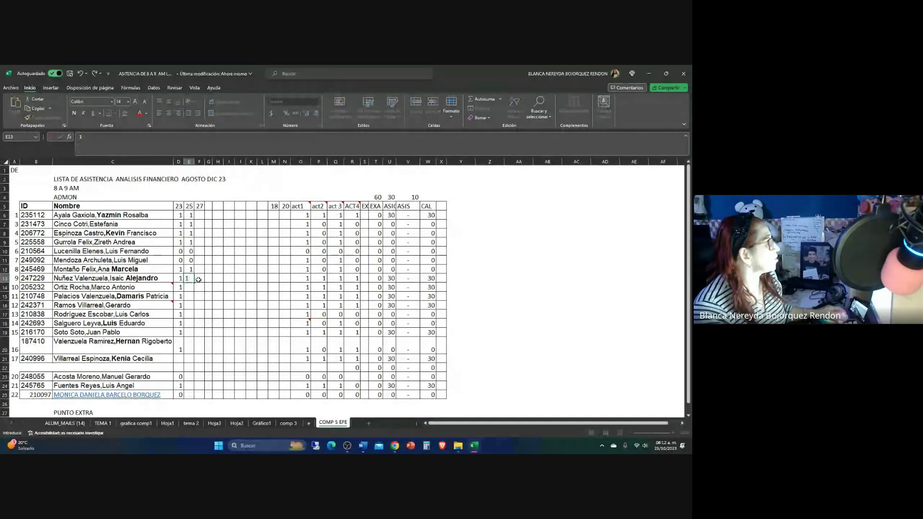
pyautogui.press('Return')
pyautogui.write('1')
pyautogui.press('Return')
pyautogui.write('1')
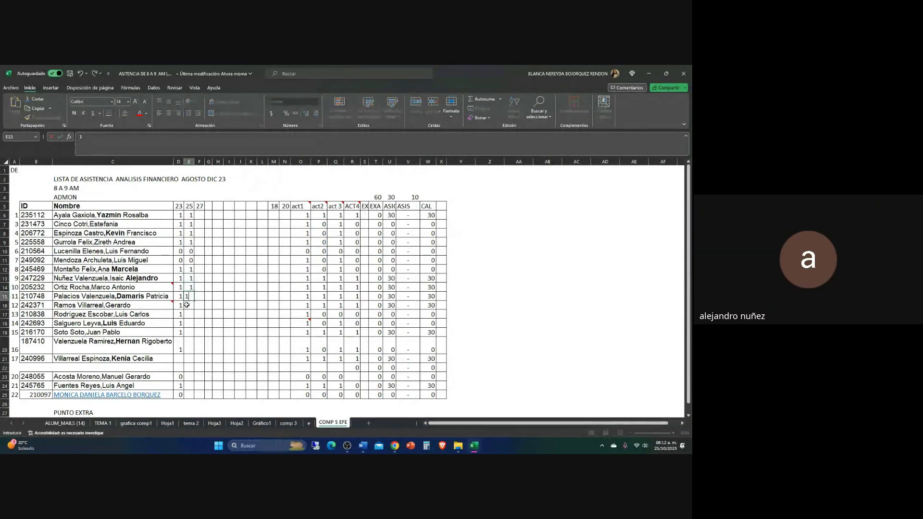
pyautogui.press('Return')
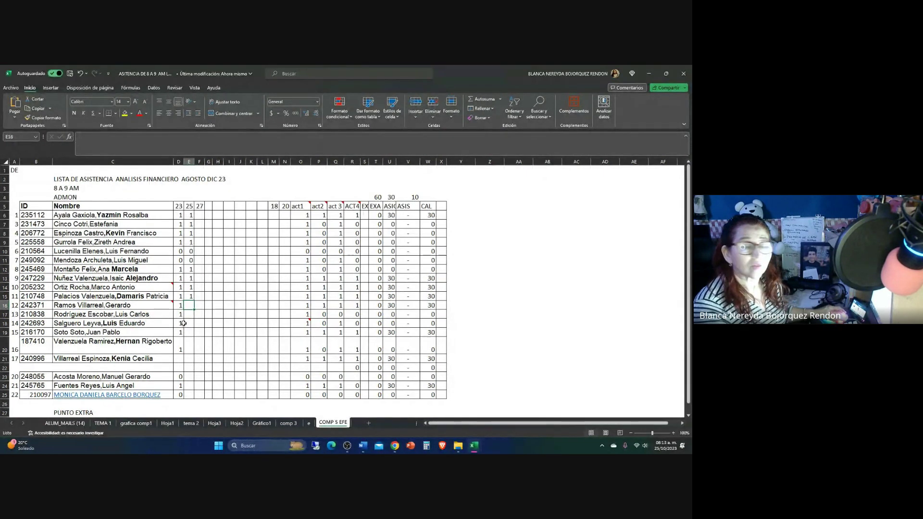
# Change list number 11's day 25 attendance to 0 and enter 1 for list numbers 12 and 13
pyautogui.click(190, 296)
pyautogui.write('0')
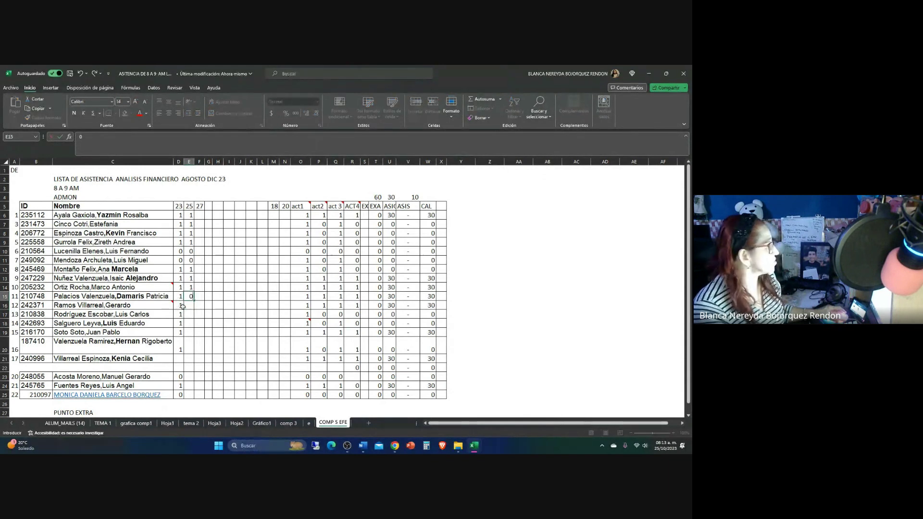
pyautogui.click(189, 308)
pyautogui.write('1')
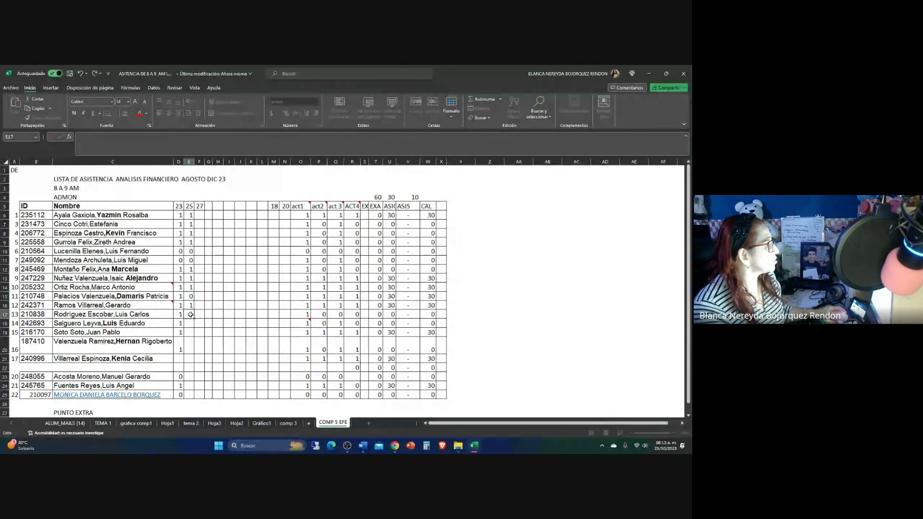
pyautogui.click(190, 314)
pyautogui.write('1')
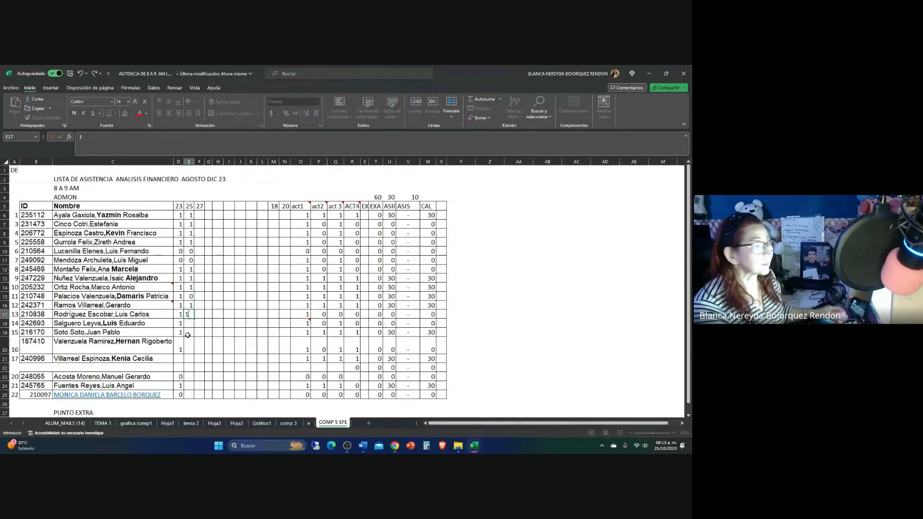
pyautogui.click(191, 323)
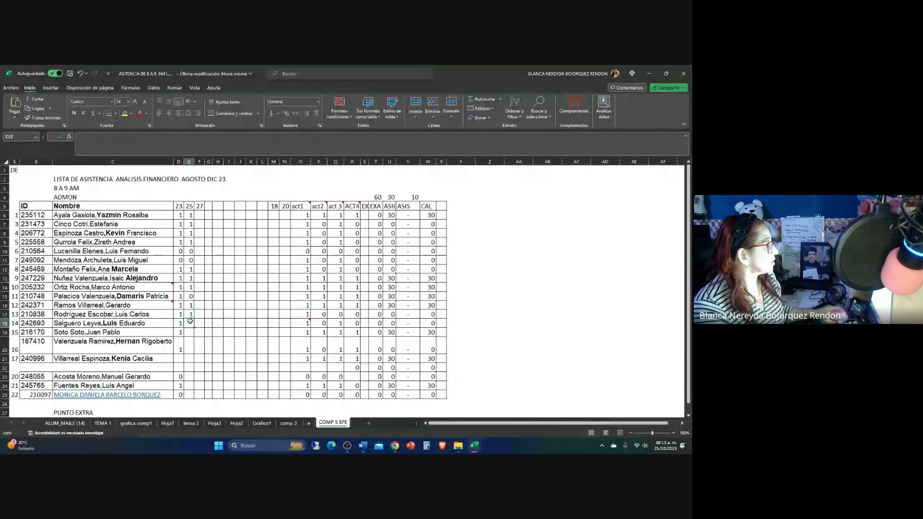
# Change list number 13's day 25 attendance to 0 and enter 1 for list numbers 14 and 15
pyautogui.click(189, 314)
pyautogui.write('0')
pyautogui.press('Return')
pyautogui.write('1')
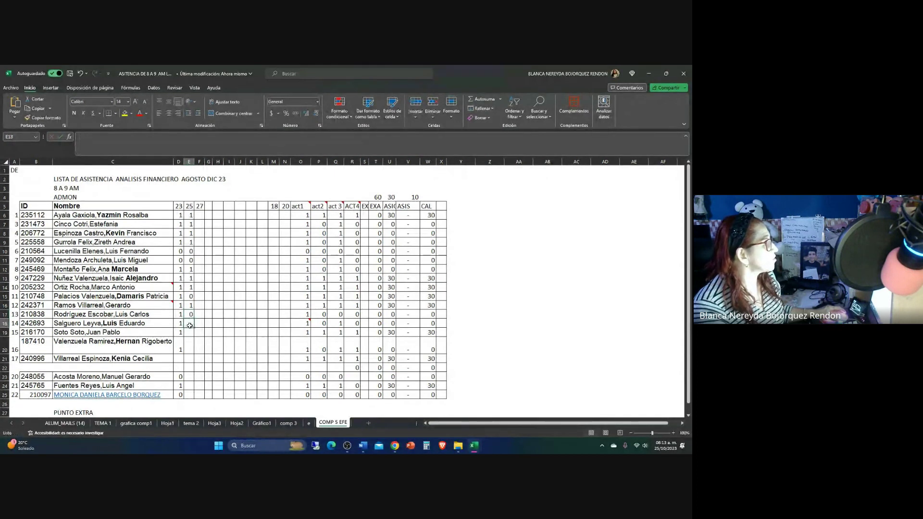
pyautogui.press('Return')
pyautogui.write('1')
pyautogui.press('Return')
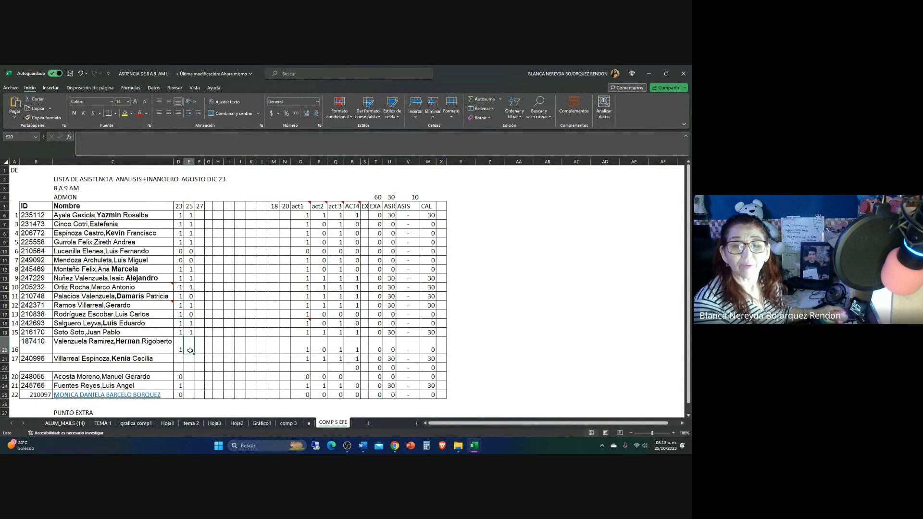
# Enter 0 for list number 16 and 1 for list number 17 in the day 25 column
pyautogui.write('1')
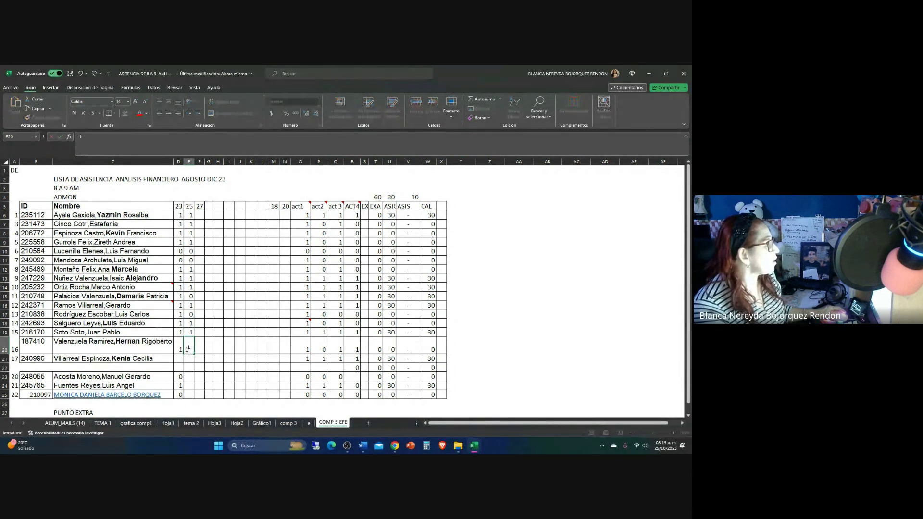
pyautogui.press('BackSpace')
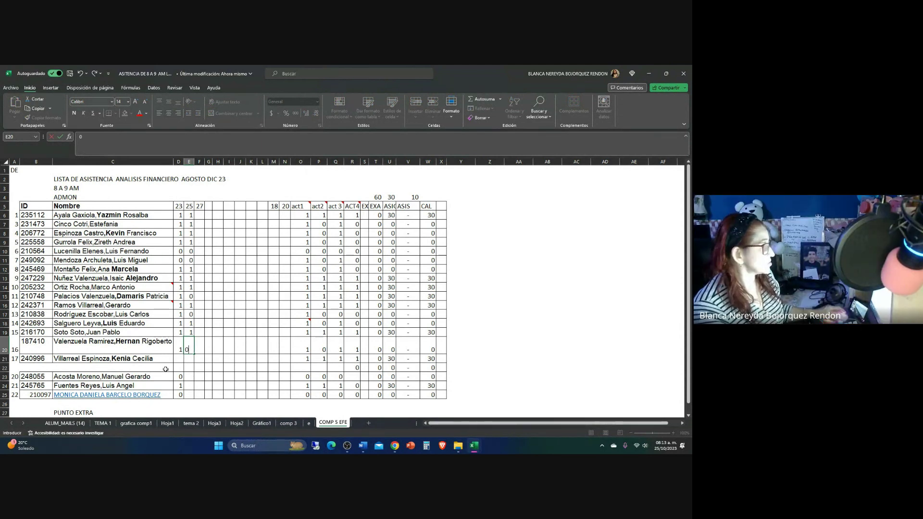
pyautogui.write('0')
pyautogui.press('Return')
pyautogui.write('1')
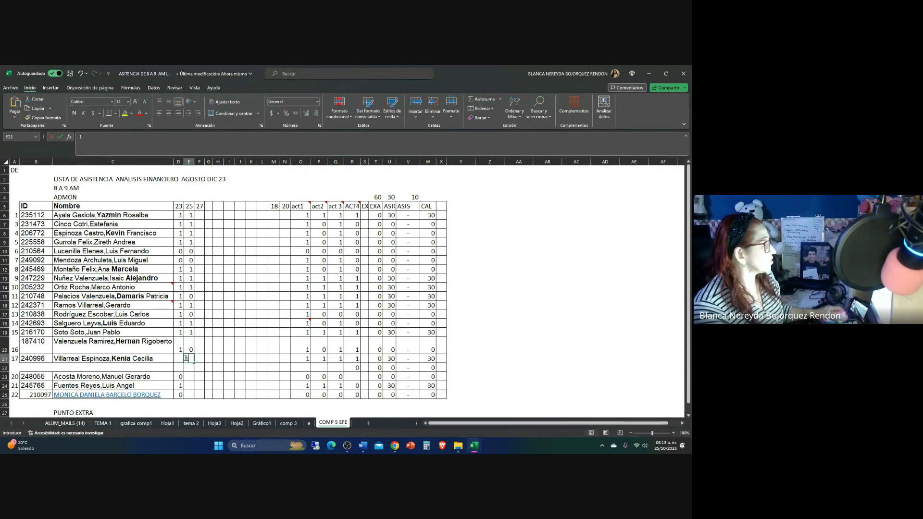
pyautogui.click(181, 358)
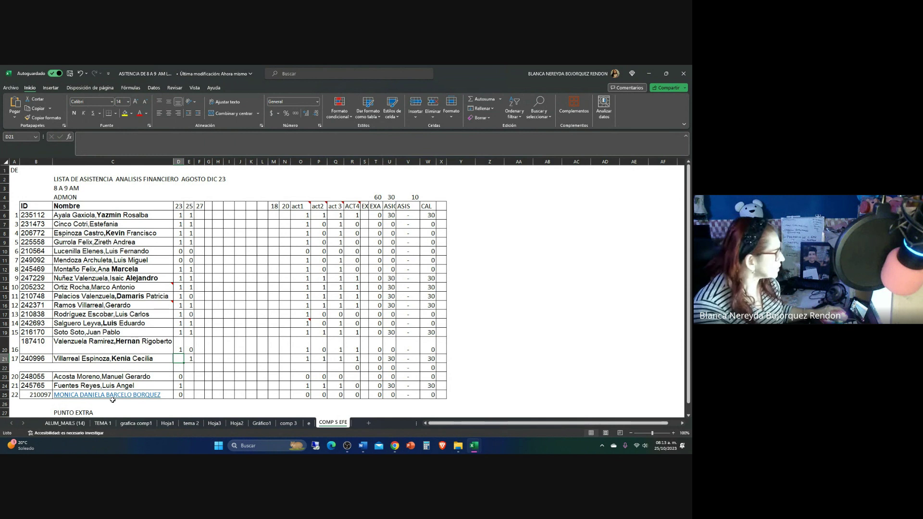
pyautogui.scroll(-1, 49, 288)
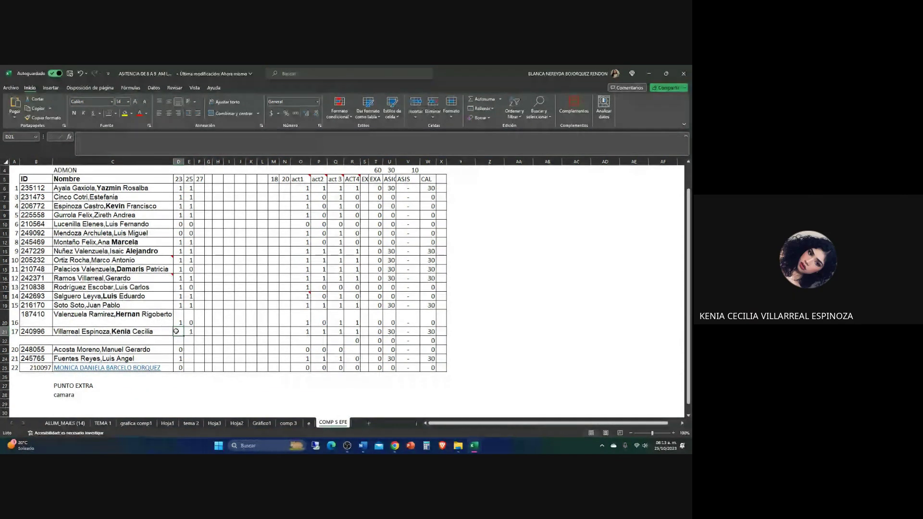
# Enter 0 on day 25 for the student with list number 20 and delete that student's entire row
pyautogui.click(190, 349)
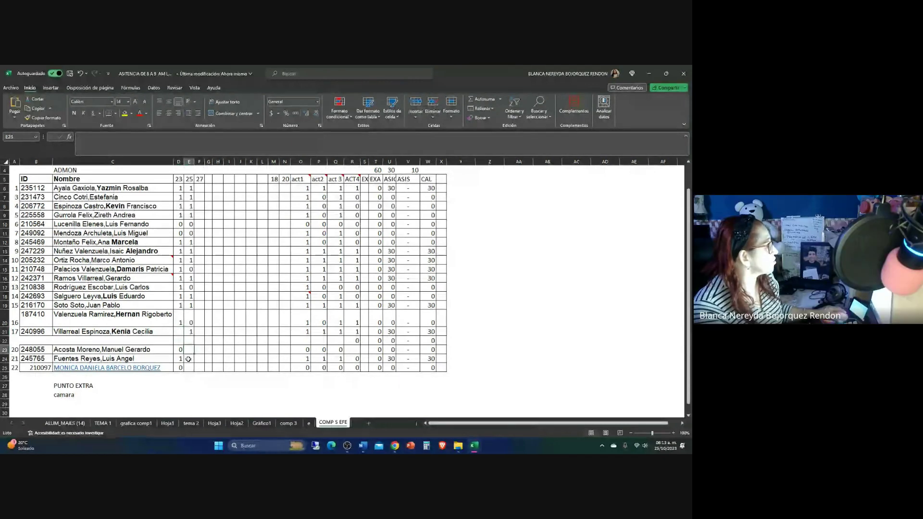
pyautogui.write('0')
pyautogui.click(199, 377)
pyautogui.click(4, 350)
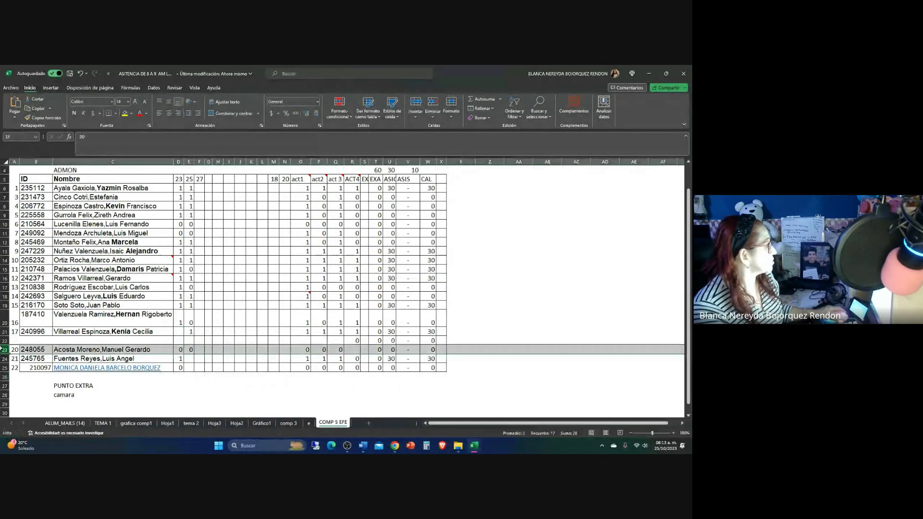
pyautogui.rightClick(5, 350)
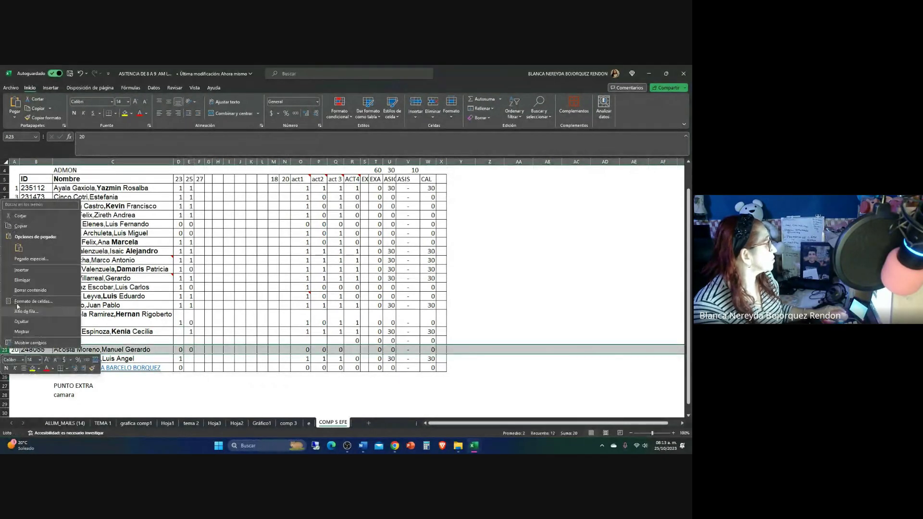
pyautogui.click(23, 280)
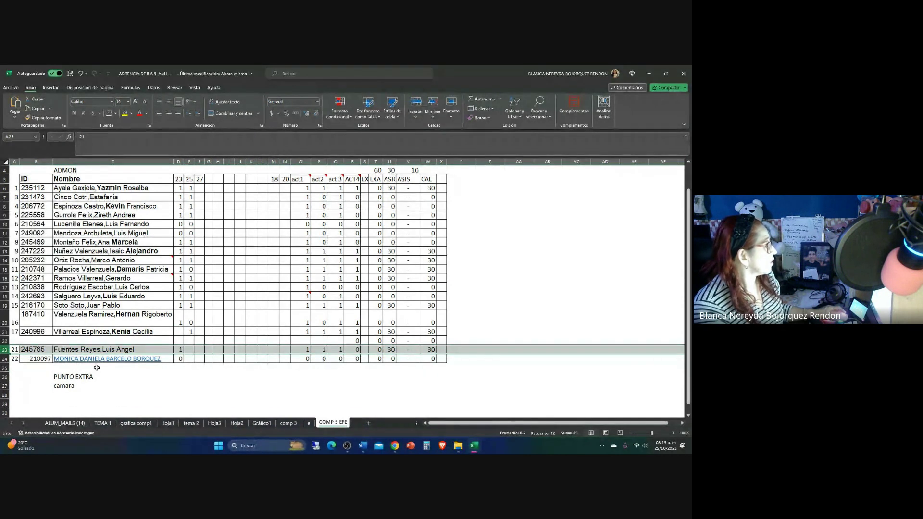
# Enter 0 in the day 25 column for the last two students, list numbers 21 and 22
pyautogui.click(192, 347)
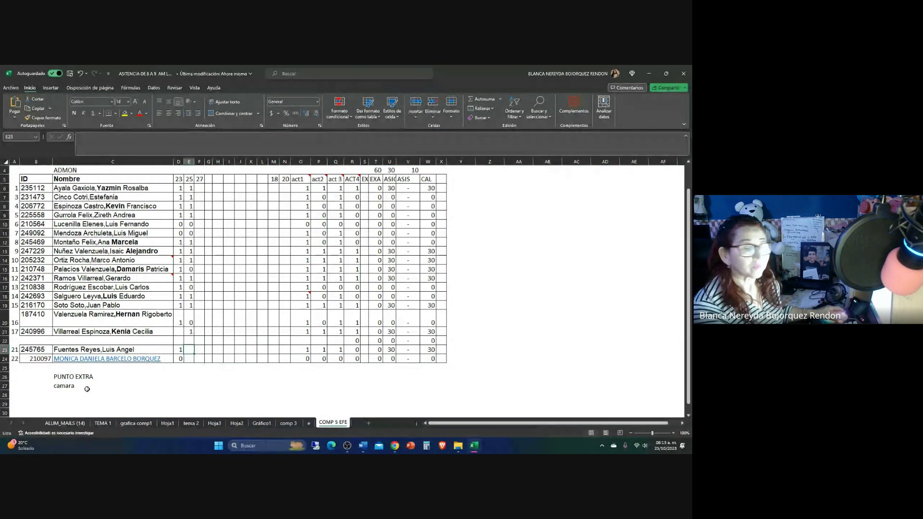
pyautogui.write('0')
pyautogui.press('Return')
pyautogui.write('0')
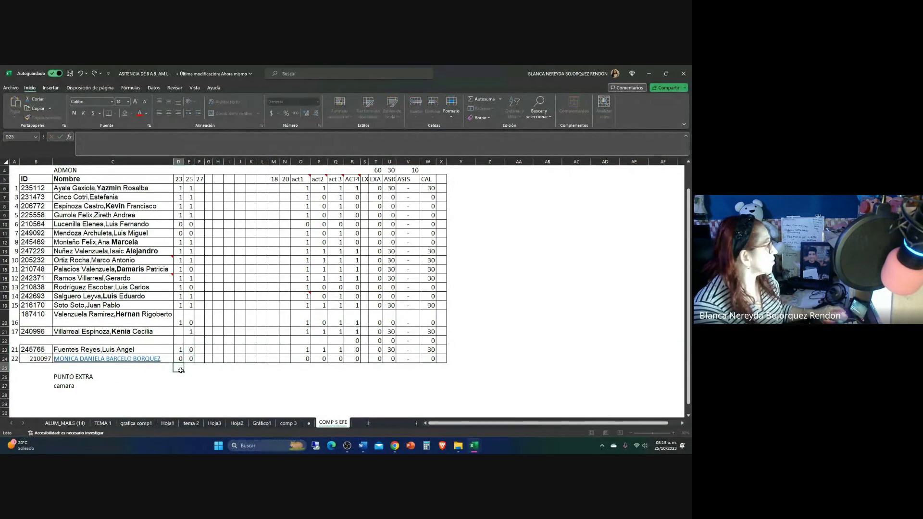
pyautogui.click(183, 365)
pyautogui.scroll(1, 183, 365)
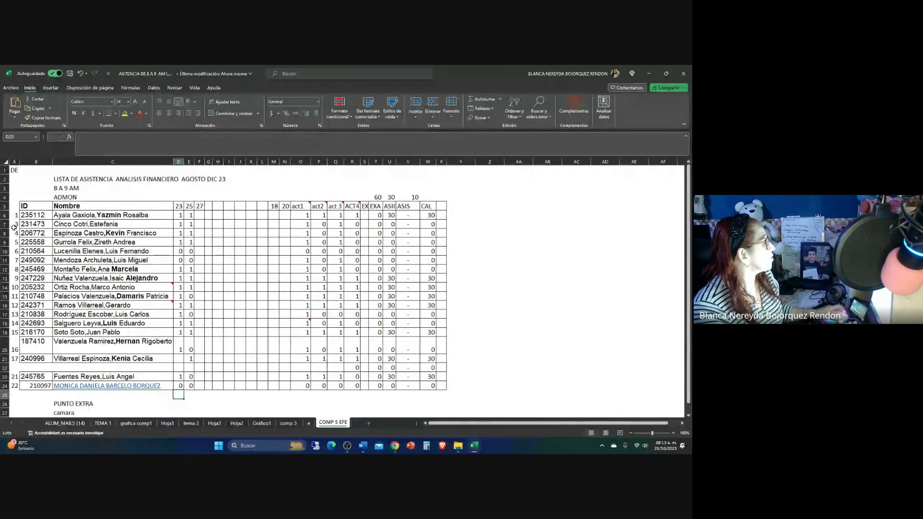
# Set the second student's list number to 2 and renumber the whole list consecutively from 1 to 19
pyautogui.click(15, 224)
pyautogui.write('2')
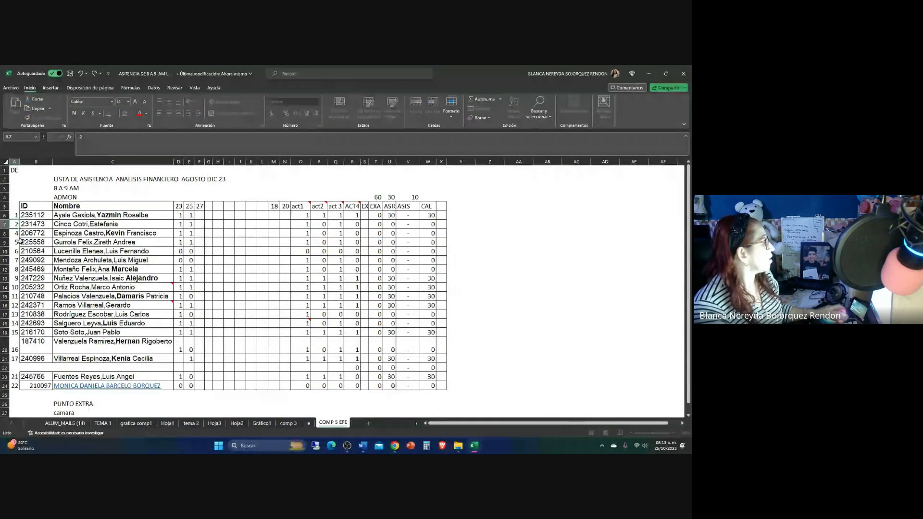
pyautogui.press('Return')
pyautogui.moveTo(15, 215); pyautogui.dragTo(24, 389)
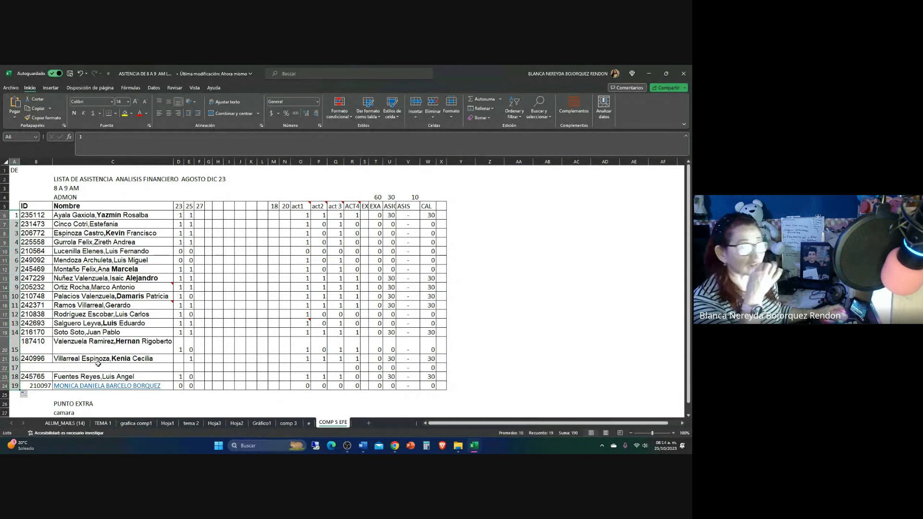
pyautogui.click(273, 287)
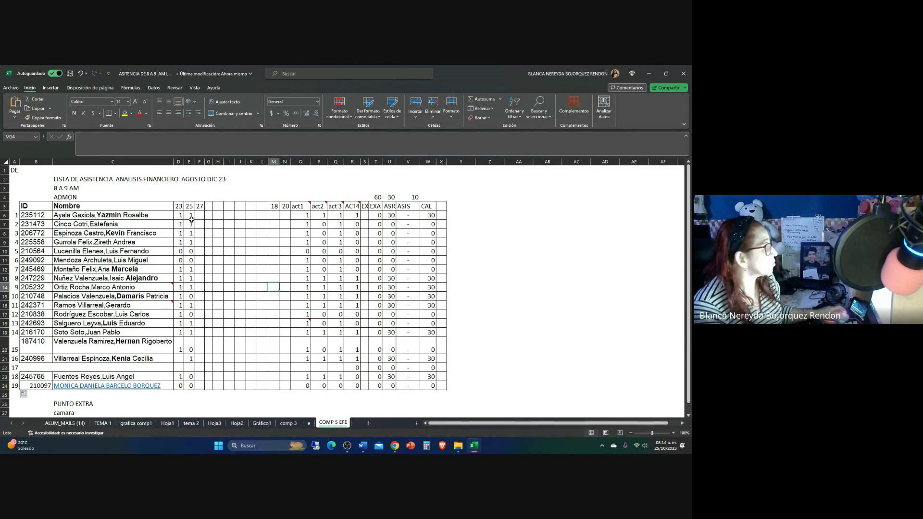
pyautogui.moveTo(187, 215); pyautogui.dragTo(202, 370)
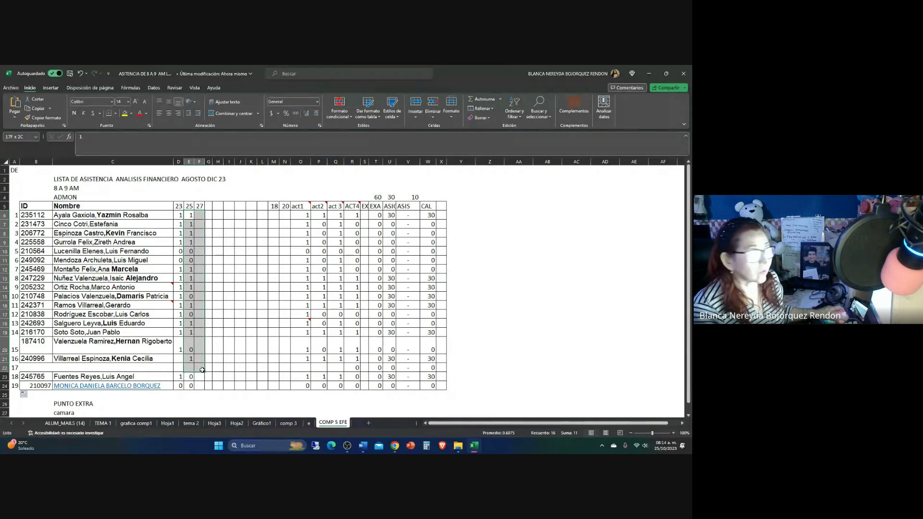
pyautogui.moveTo(202, 370); pyautogui.dragTo(202, 370)
pyautogui.click(208, 345)
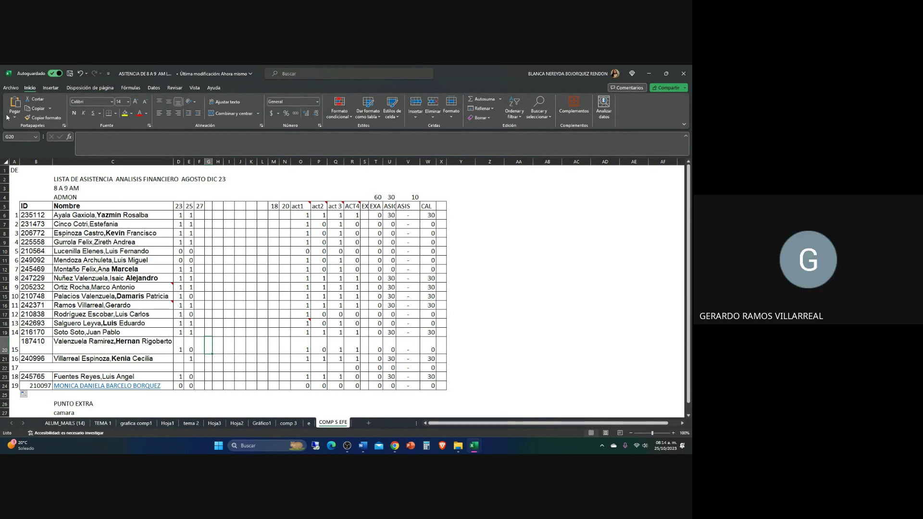
# Clear all entries in the act1, act2, act 3 and ACT4 columns for every student
pyautogui.moveTo(162, 286)
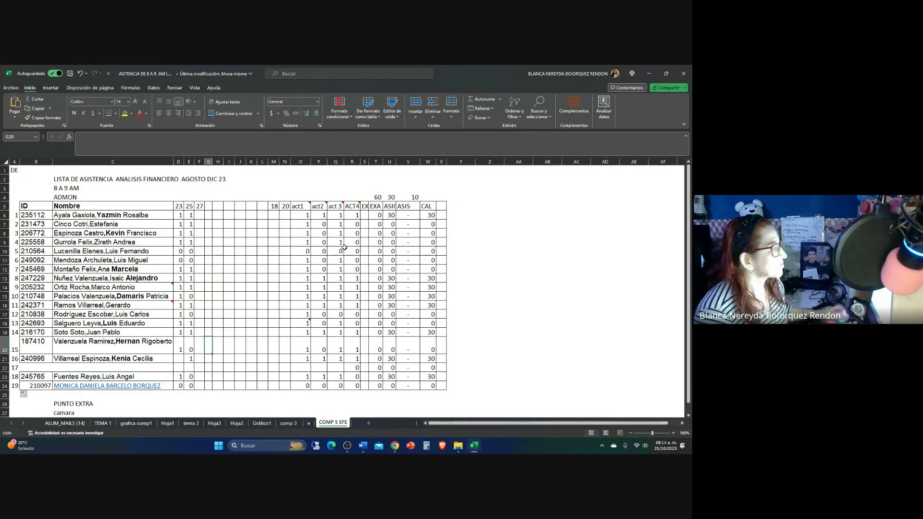
pyautogui.click(298, 217)
pyautogui.moveTo(298, 218); pyautogui.dragTo(353, 393)
pyautogui.press('Delete')
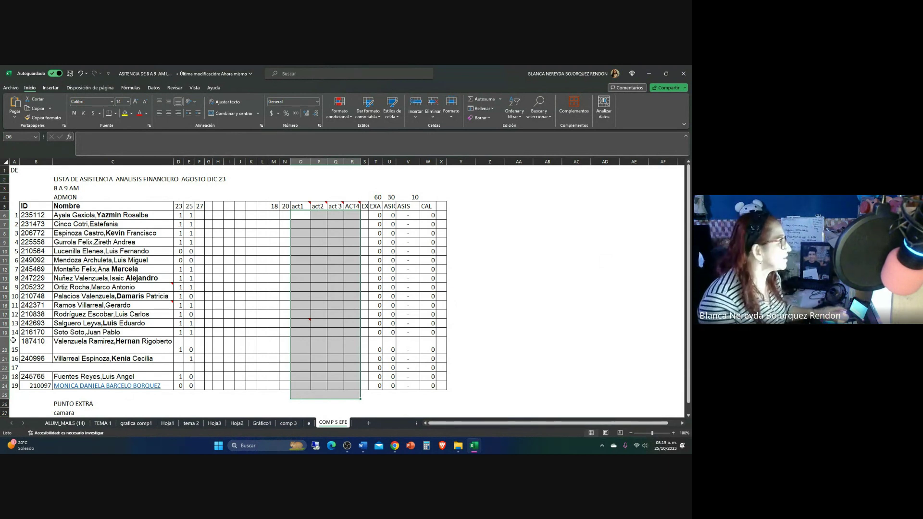
# Change the day 25 attendance of list number 10 to 1
pyautogui.click(191, 297)
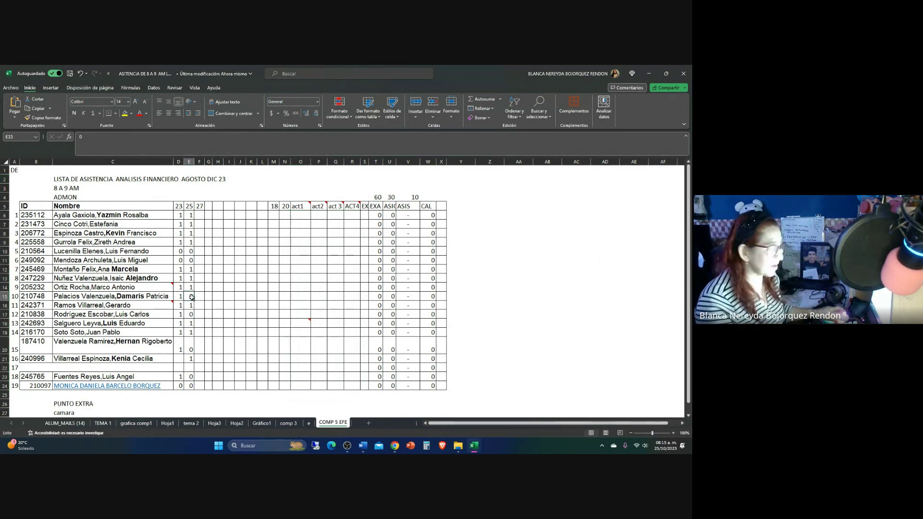
pyautogui.write('1')
pyautogui.press('Return')
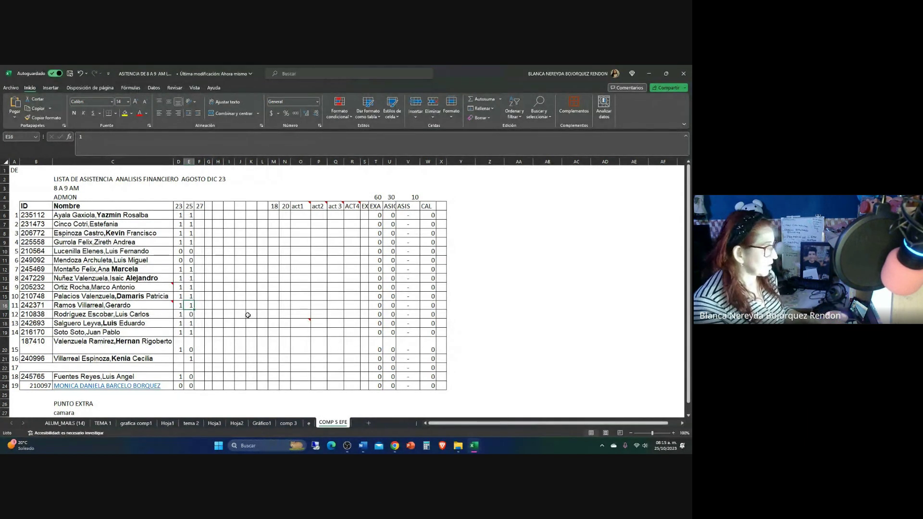
# Switch to the Los Hermanos Felices exercise workbook and show the income statement on the EST FIN sheet
pyautogui.hotkey('alt', 'Tab')
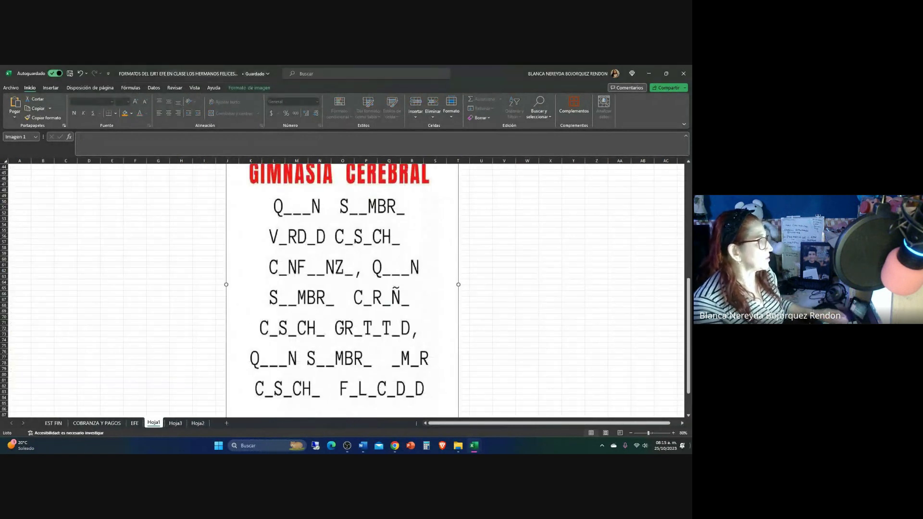
pyautogui.click(58, 423)
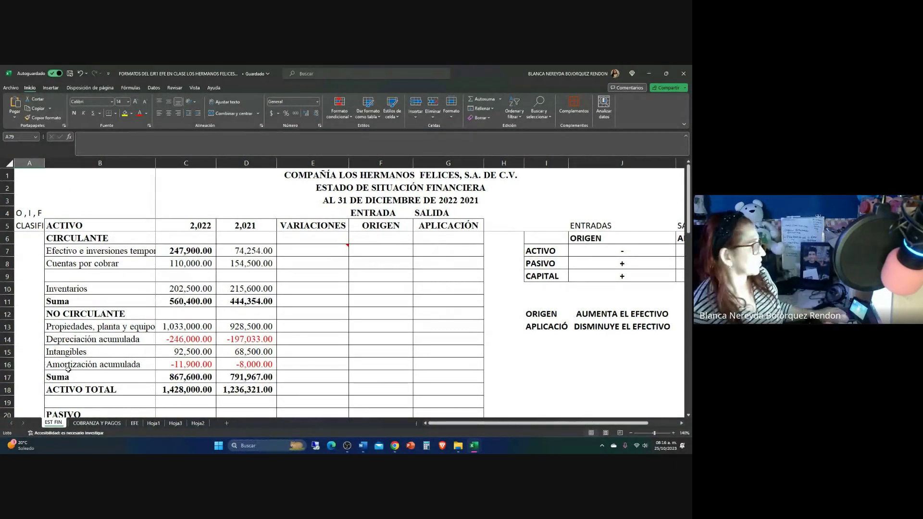
pyautogui.scroll(-15, 79, 349)
pyautogui.scroll(5, 79, 346)
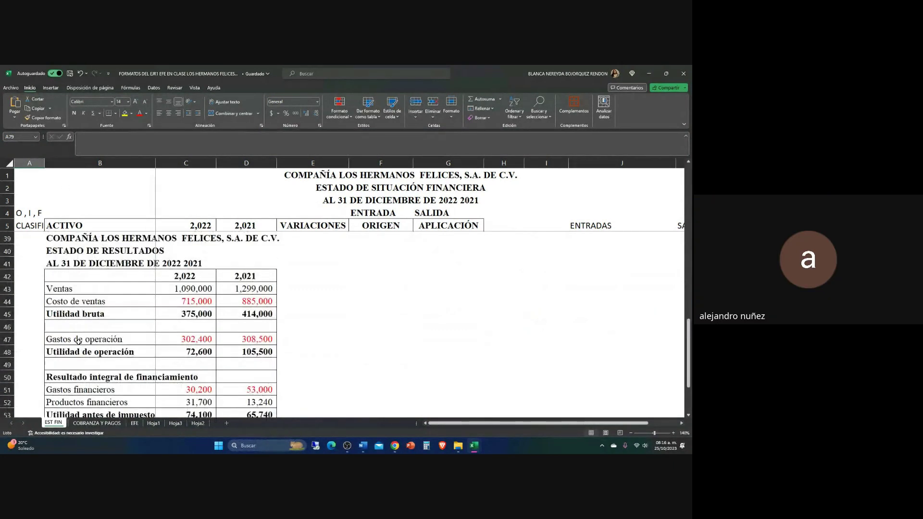
# Merge and centre the ESTADO DE RESULTADOS heading across columns B to D and fill it yellow
pyautogui.click(120, 287)
pyautogui.moveTo(120, 287); pyautogui.dragTo(269, 290)
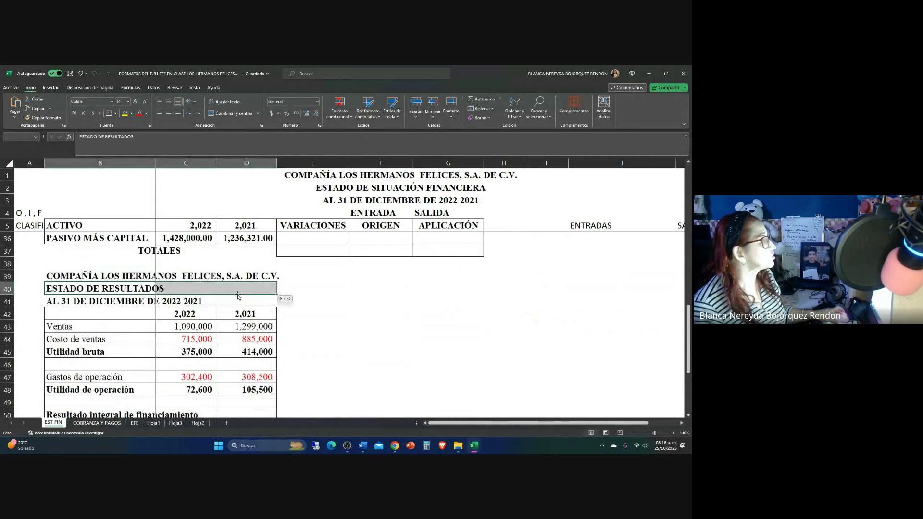
pyautogui.click(226, 113)
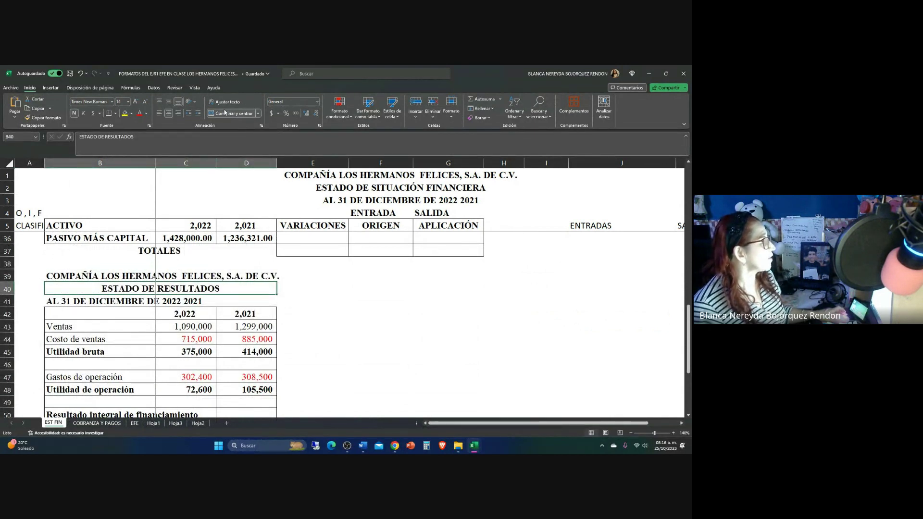
pyautogui.click(125, 114)
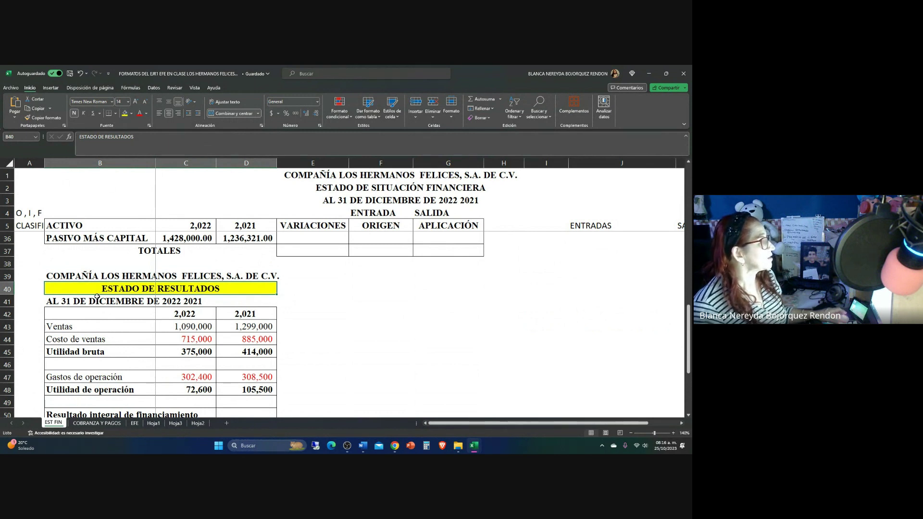
# Fill the ESTADO DE SITUACIÓN FINANCIERA heading in row 2 with yellow
pyautogui.scroll(10, 97, 296)
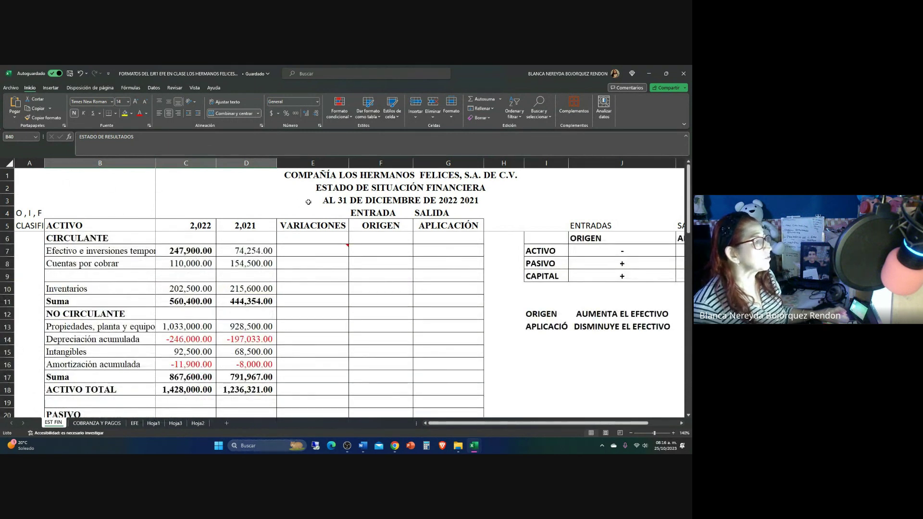
pyautogui.click(340, 187)
pyautogui.moveTo(441, 198); pyautogui.dragTo(437, 186)
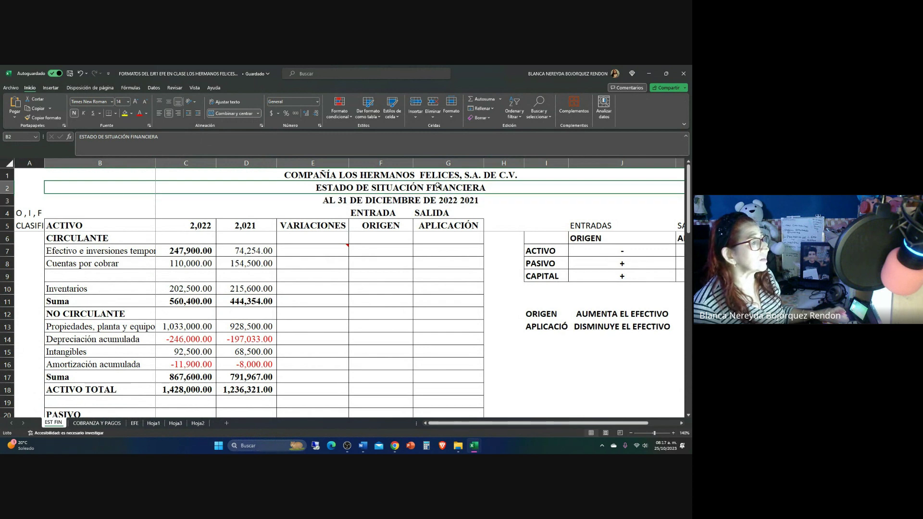
pyautogui.click(125, 113)
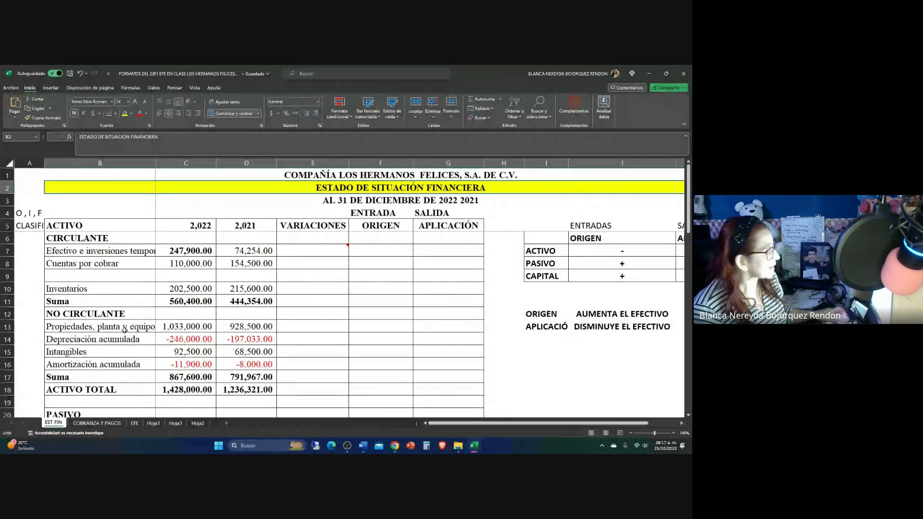
# Enter the note "año actual - año anterior" in cell E6, under the VARIACIONES header
pyautogui.click(177, 249)
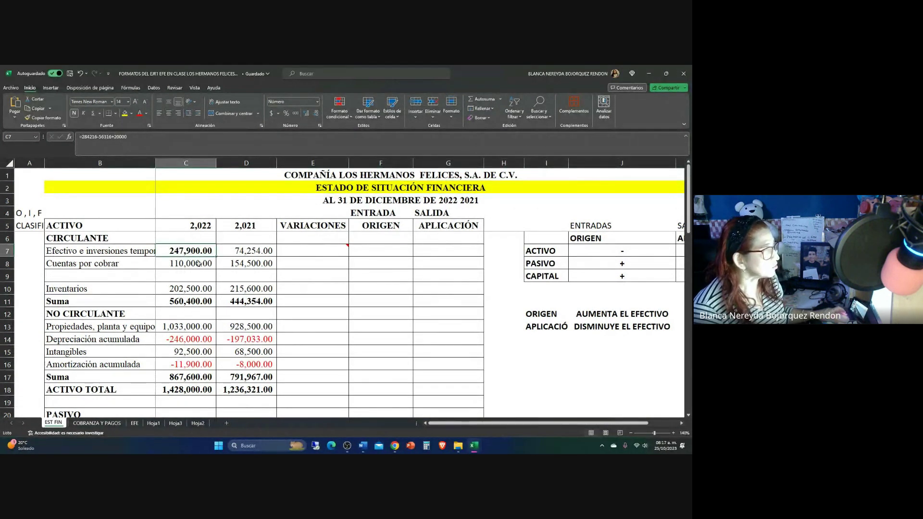
pyautogui.click(306, 239)
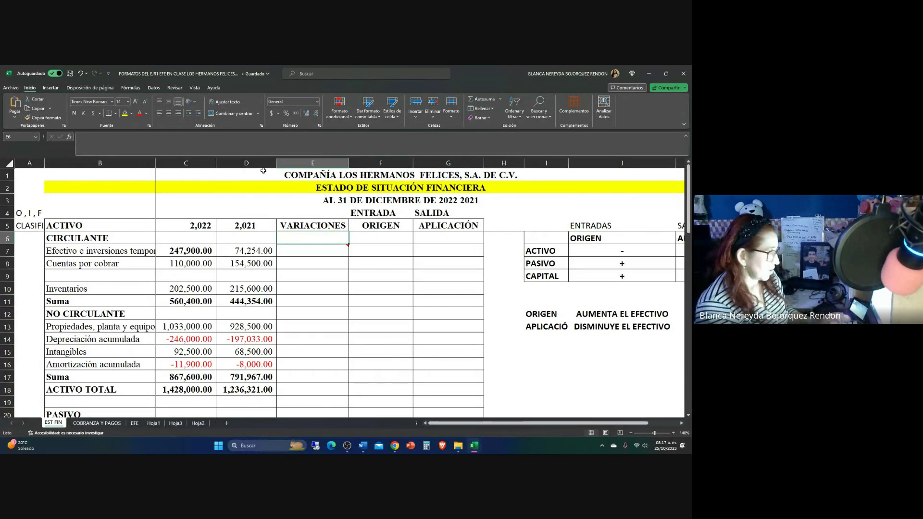
pyautogui.write('año act')
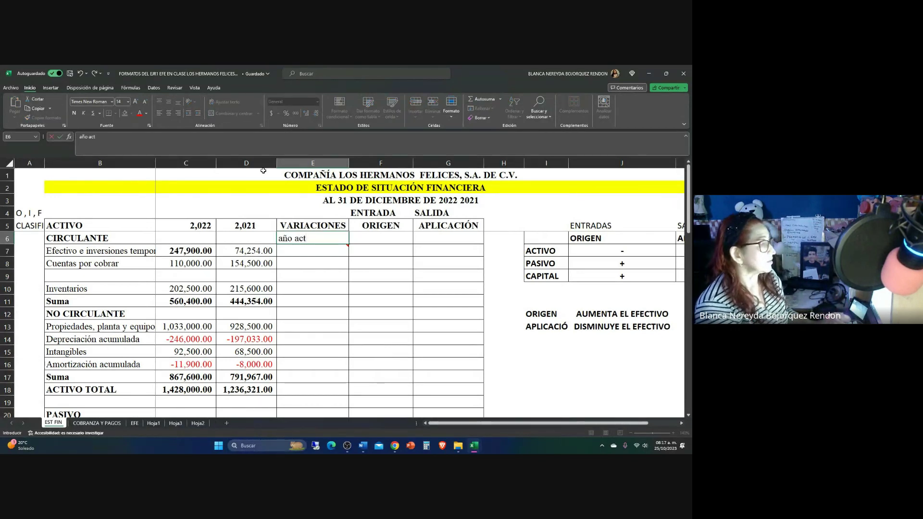
pyautogui.write('ual - a')
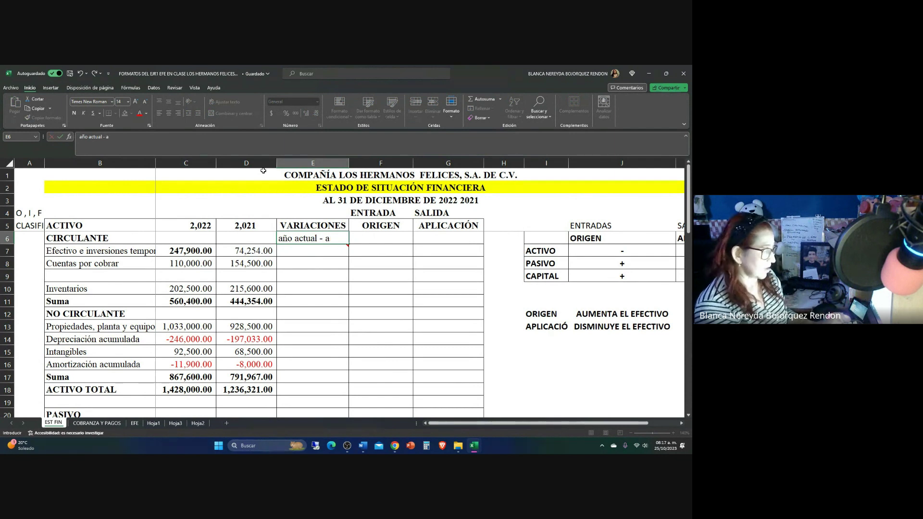
pyautogui.write('ño anterior')
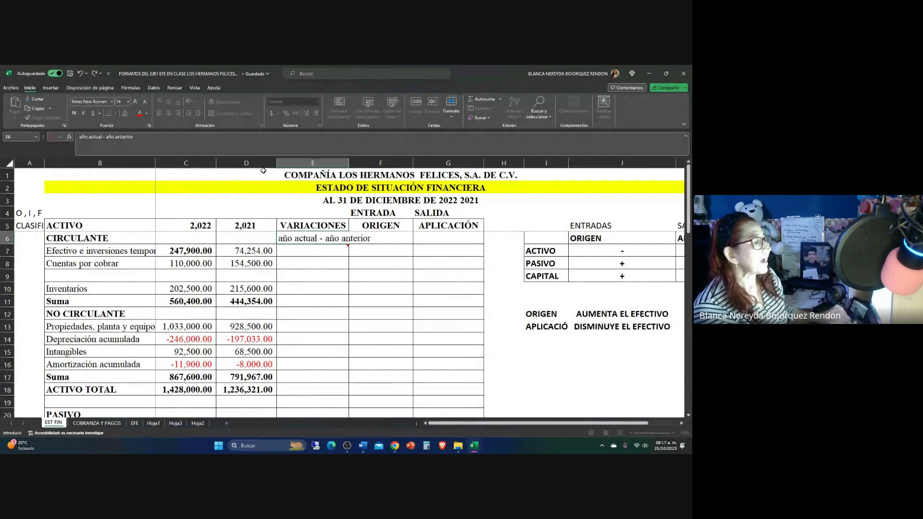
pyautogui.click(312, 252)
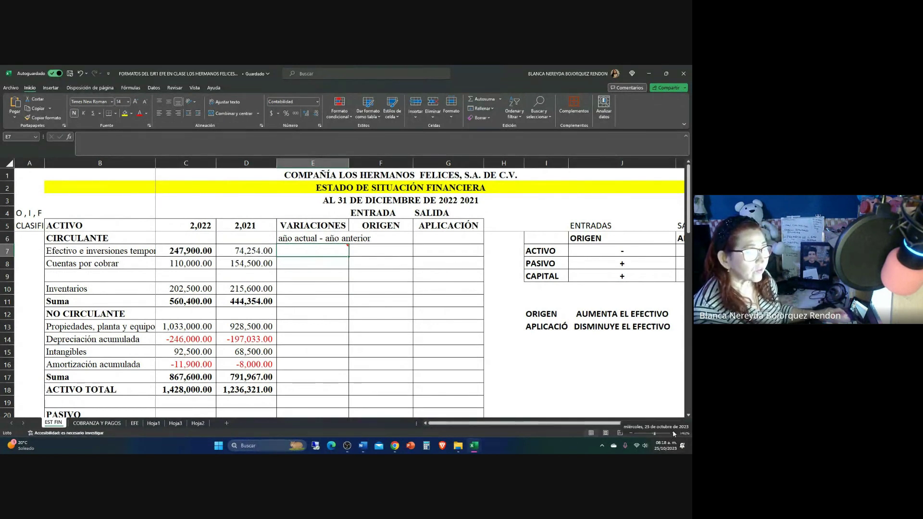
# Enlarge the sheet to 200% and examine the 2022 and 2021 balances of the asset and liability accounts
pyautogui.click(609, 377)
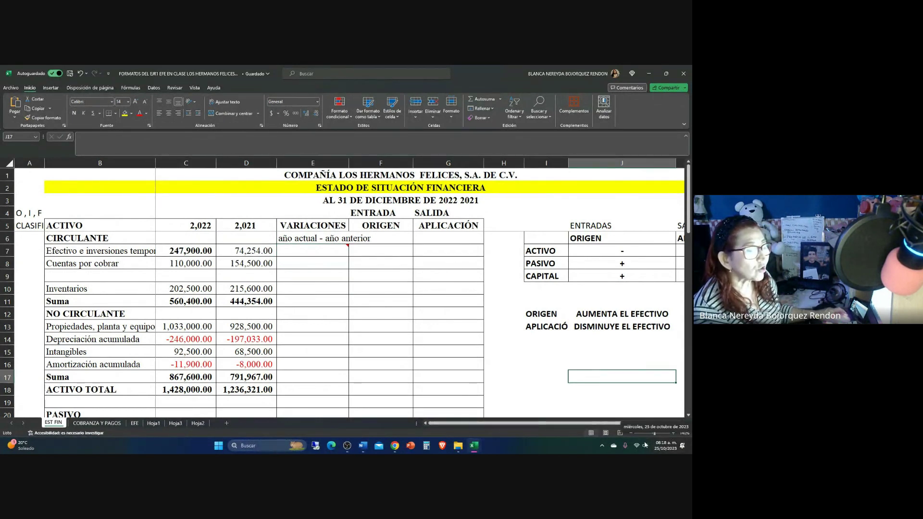
pyautogui.click(673, 432)
pyautogui.click(673, 432)
pyautogui.click(673, 432)
pyautogui.click(673, 432)
pyautogui.click(672, 432)
pyautogui.click(673, 432)
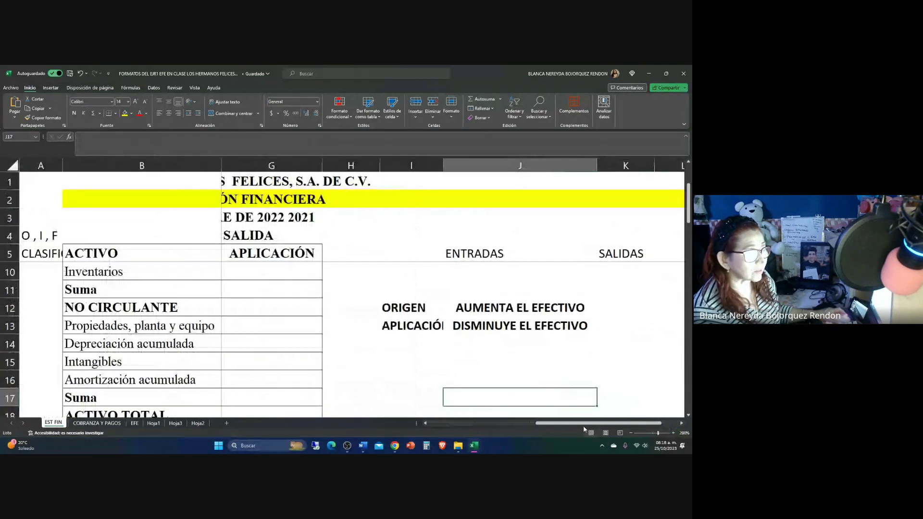
pyautogui.moveTo(537, 425); pyautogui.dragTo(403, 415)
pyautogui.scroll(1, 270, 286)
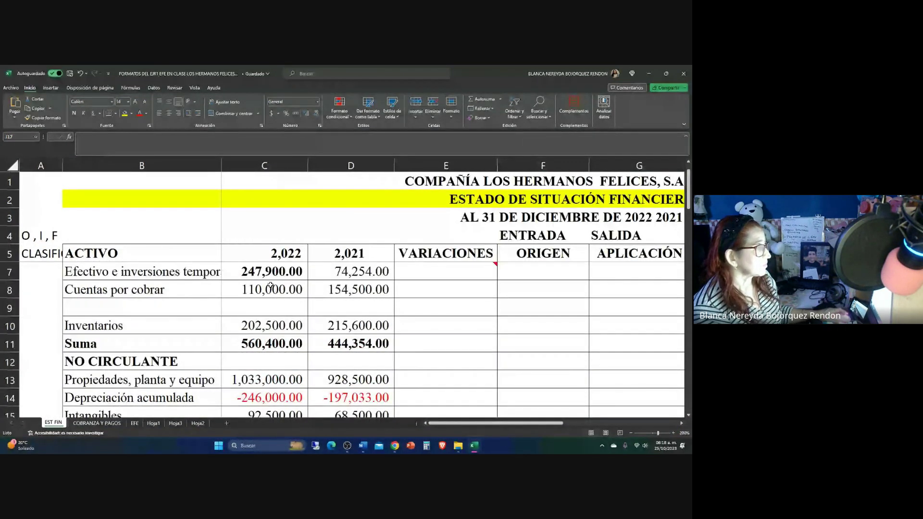
pyautogui.scroll(1, 270, 286)
pyautogui.scroll(-5, 209, 260)
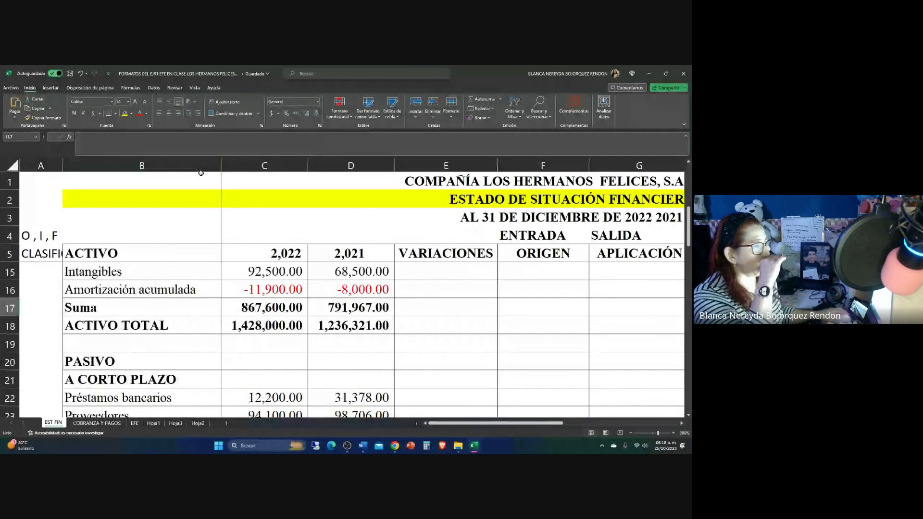
pyautogui.scroll(5, 209, 260)
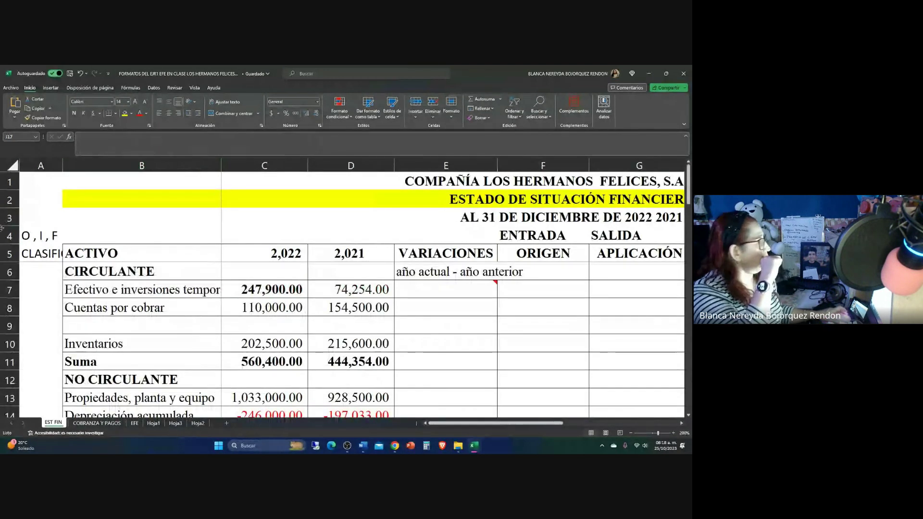
# Fill the entire column header row 5 with the standard green colour
pyautogui.click(10, 253)
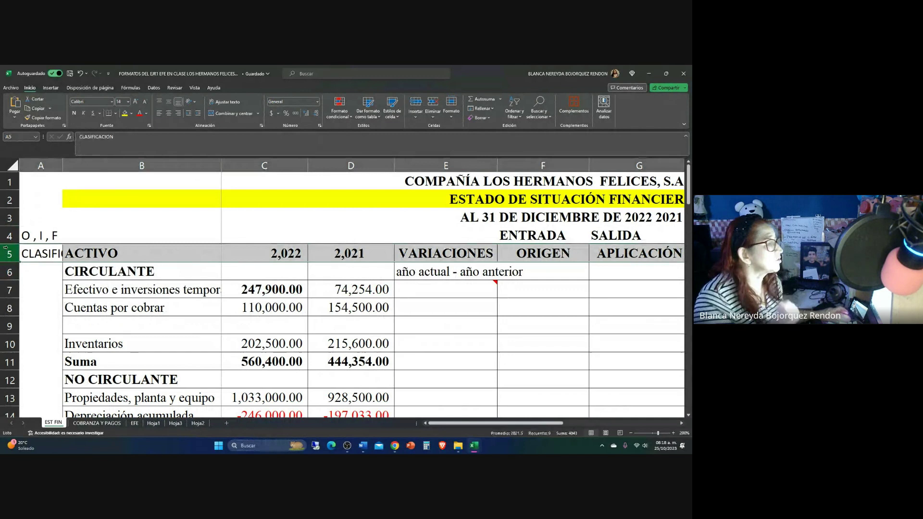
pyautogui.click(131, 114)
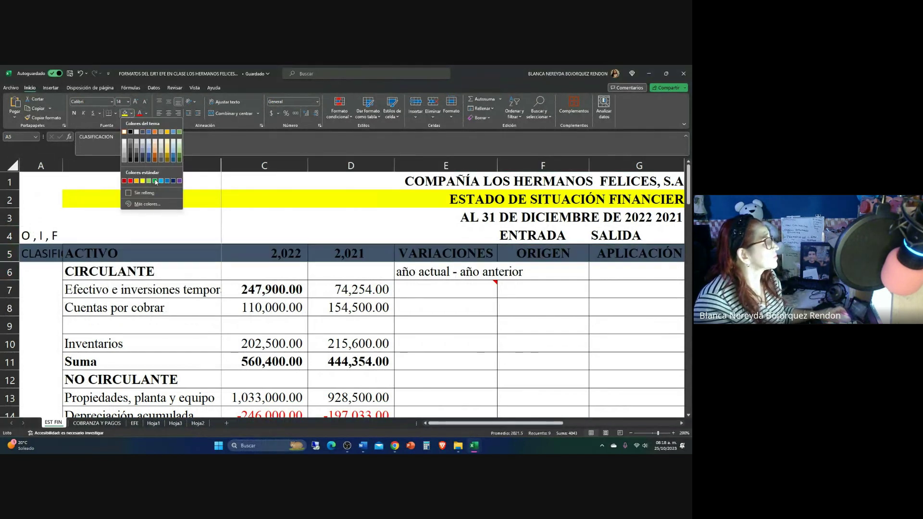
pyautogui.click(155, 182)
pyautogui.click(635, 361)
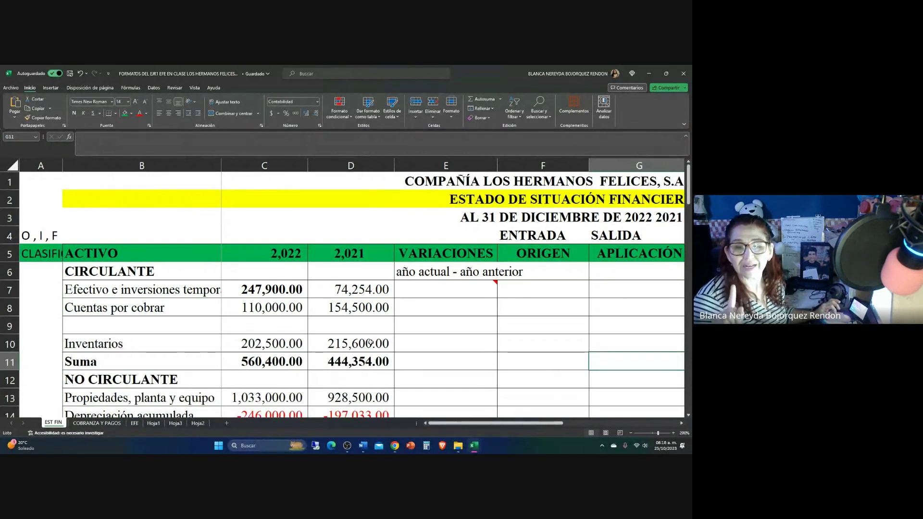
# Calculate the variation of Efectivo e inversiones temporales in cell E7 with the formula =C7-D7
pyautogui.click(453, 284)
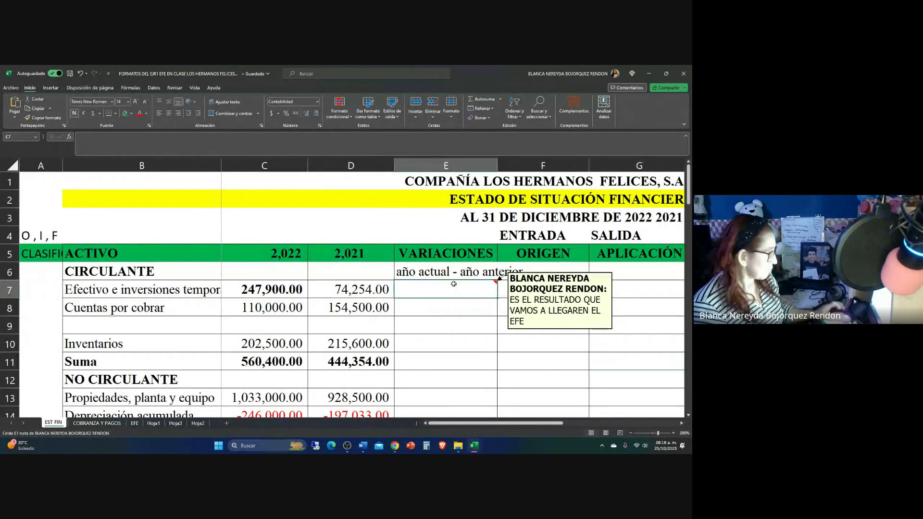
pyautogui.write('=')
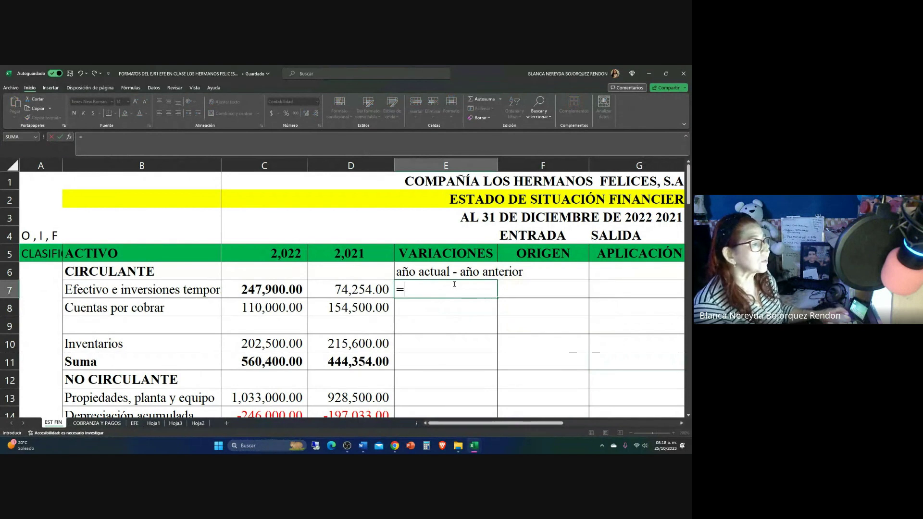
pyautogui.click(251, 289)
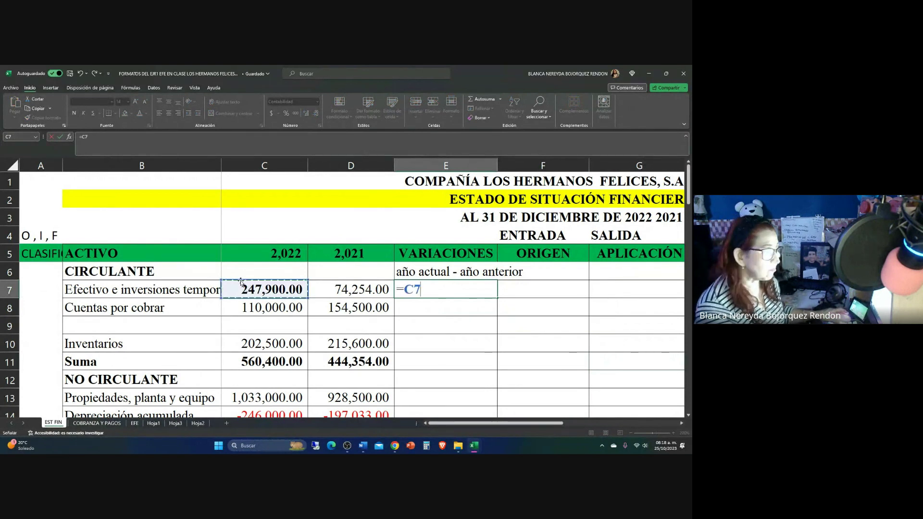
pyautogui.write('-')
pyautogui.click(333, 291)
pyautogui.press('Return')
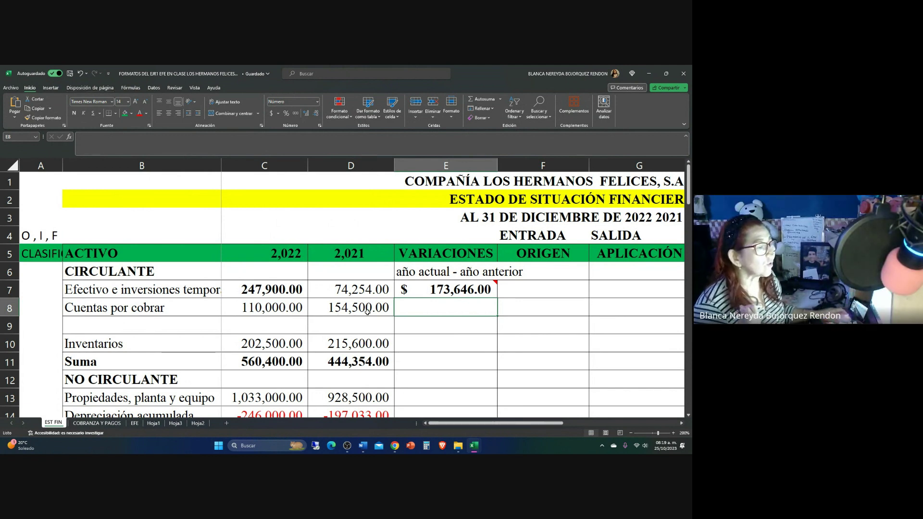
# Fill the cash variation cell E7 with a light green theme colour
pyautogui.moveTo(434, 288)
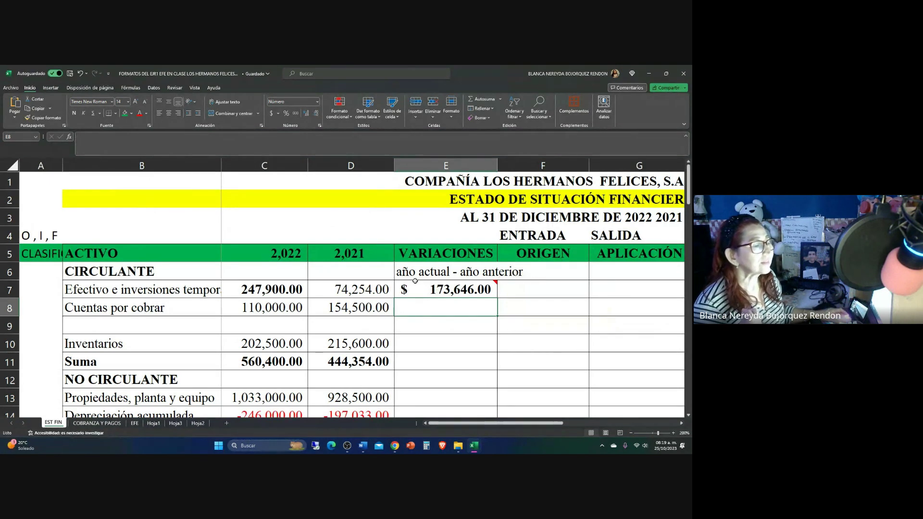
pyautogui.click(419, 284)
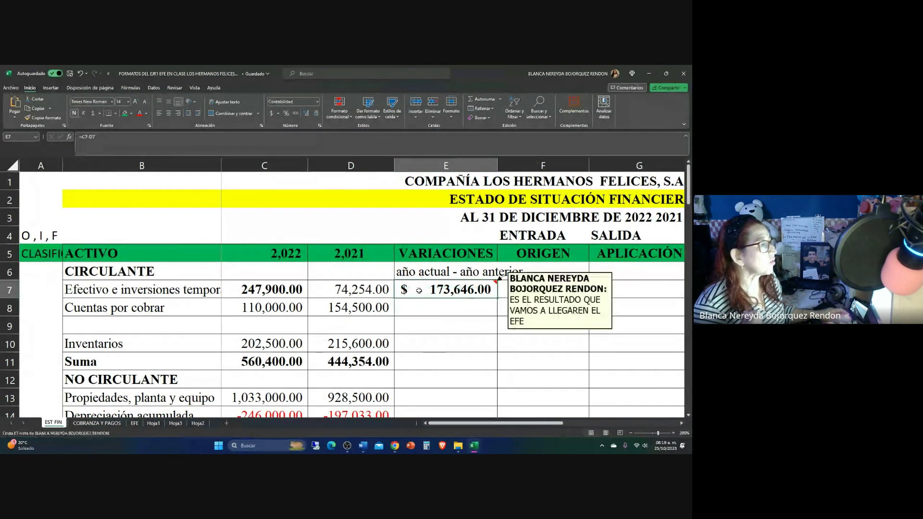
pyautogui.click(130, 114)
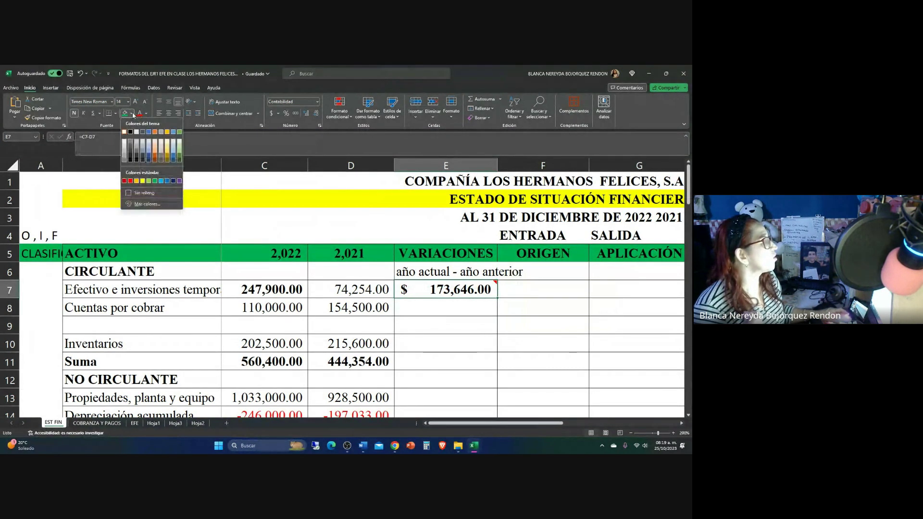
pyautogui.click(179, 148)
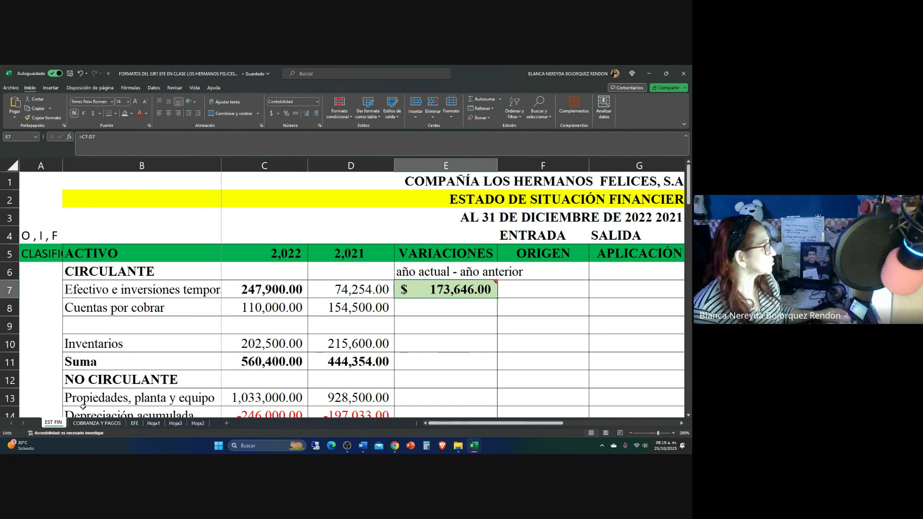
# Calculate the variation of Cuentas por cobrar in cell E8 with the formula =C8-D8
pyautogui.scroll(-1, 84, 406)
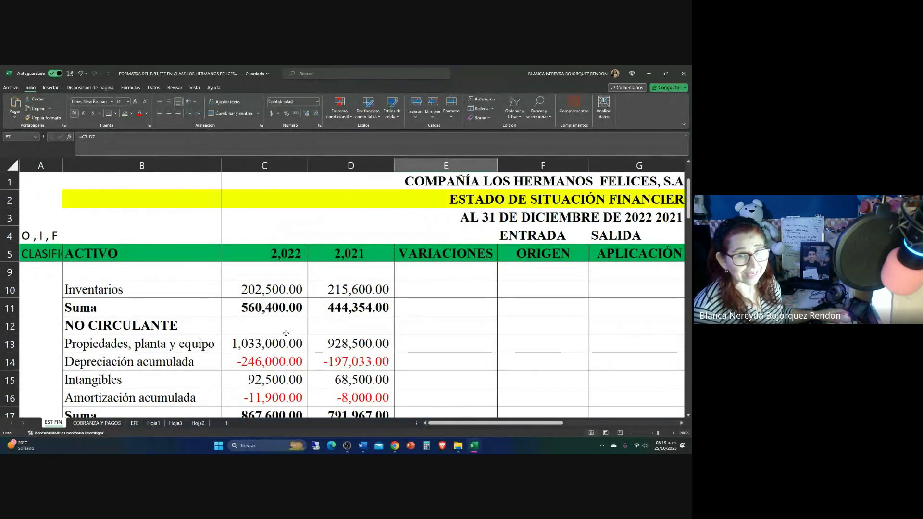
pyautogui.scroll(-7, 287, 333)
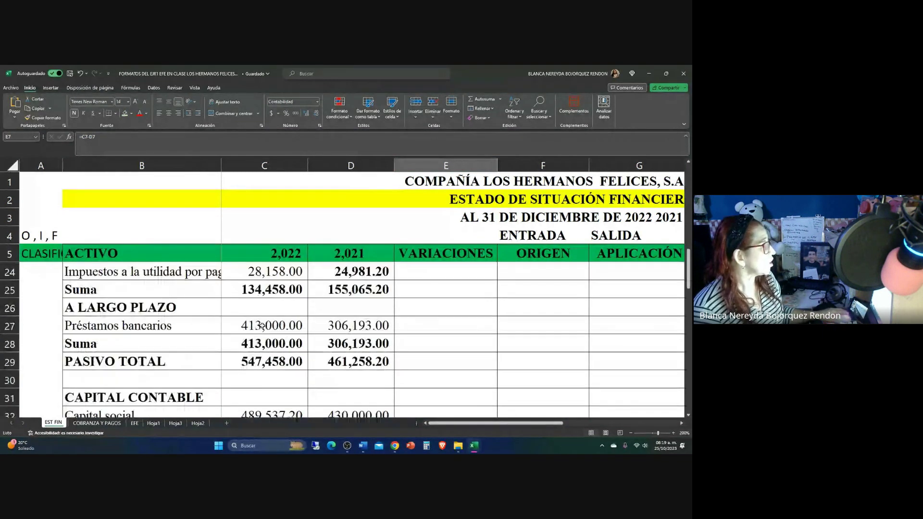
pyautogui.scroll(-3, 261, 325)
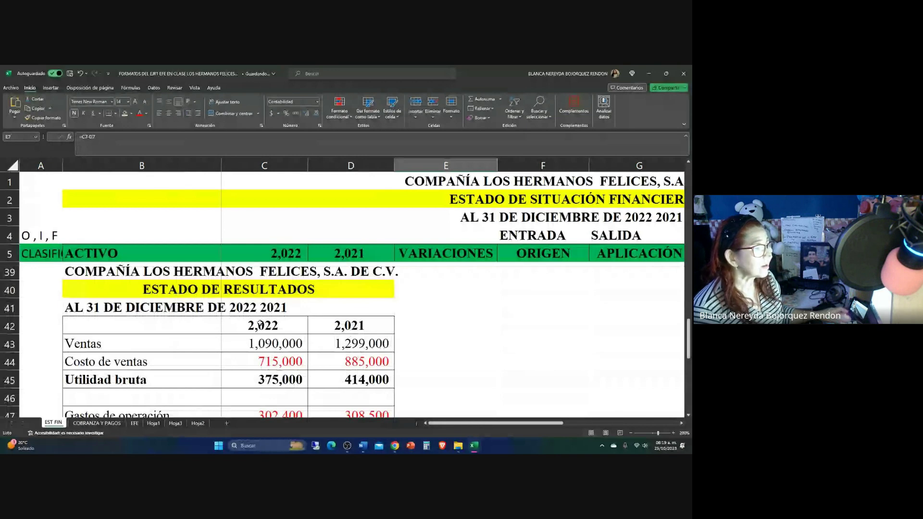
pyautogui.scroll(11, 260, 324)
pyautogui.moveTo(451, 291)
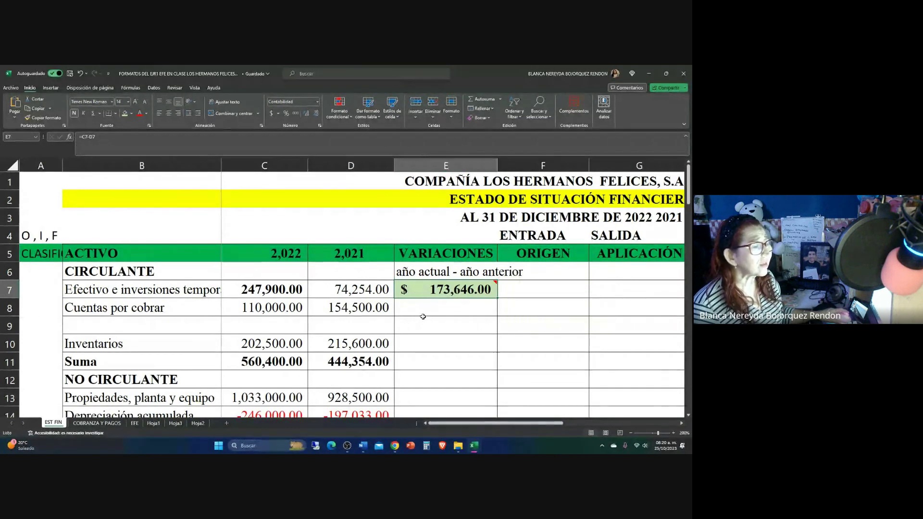
pyautogui.click(442, 308)
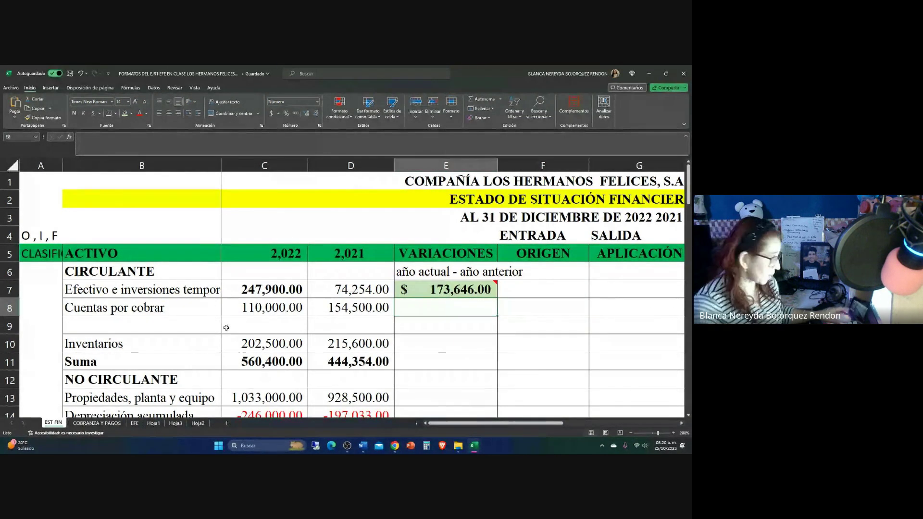
pyautogui.write('=')
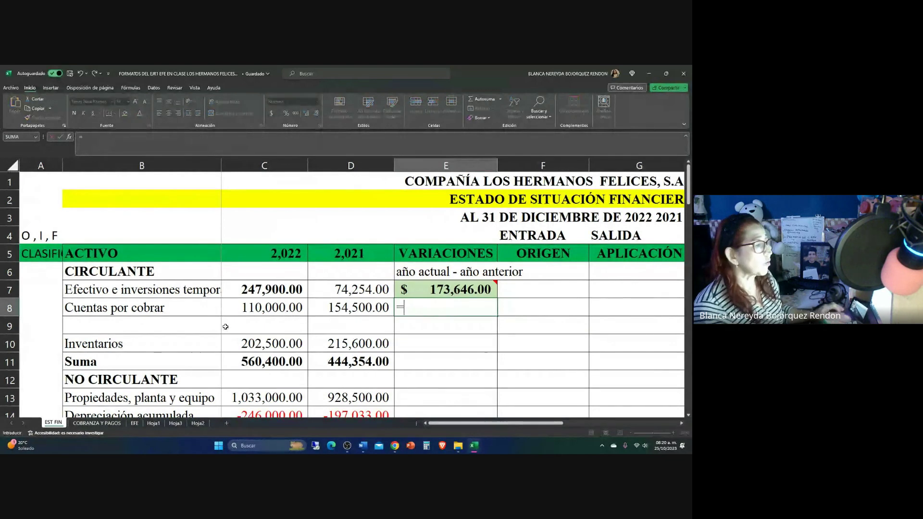
pyautogui.click(245, 306)
pyautogui.write('-')
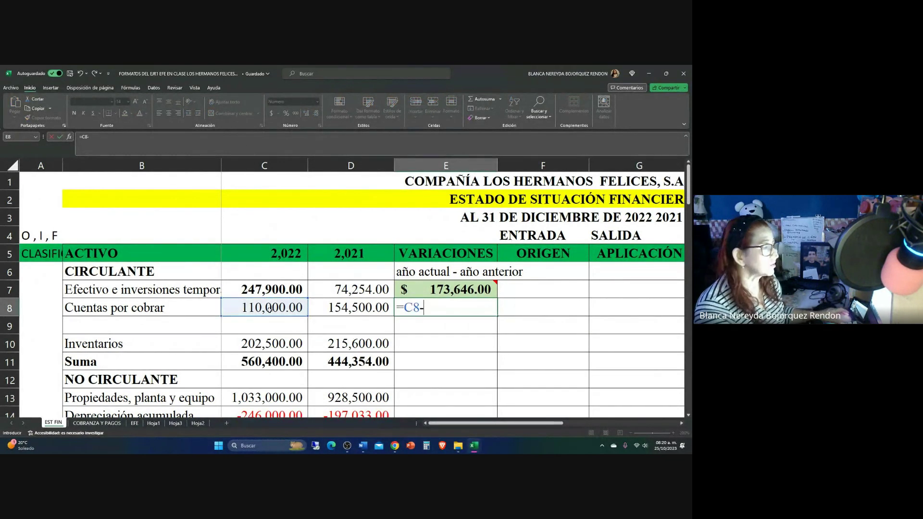
pyautogui.click(328, 305)
pyautogui.press('Return')
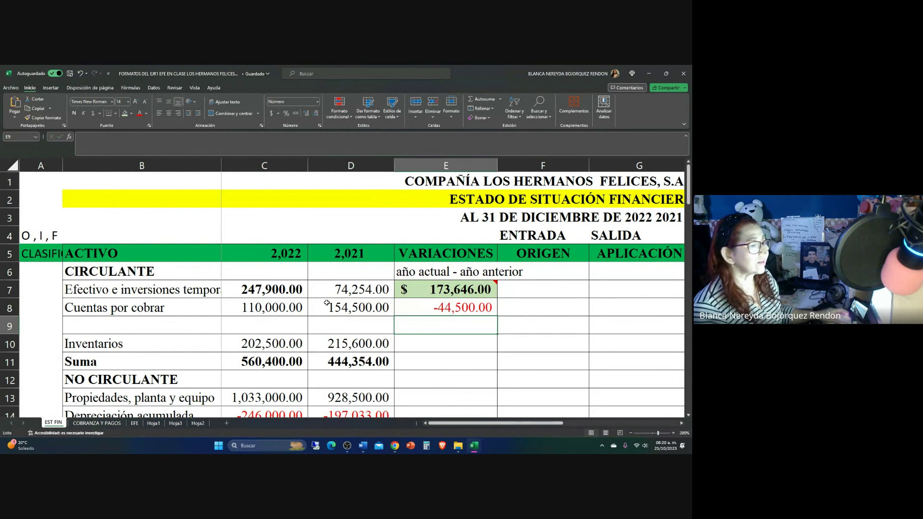
# Copy the variation formula from E8 down the VARIACIONES column to the PASIVO MÁS CAPITAL row, E36
pyautogui.click(425, 308)
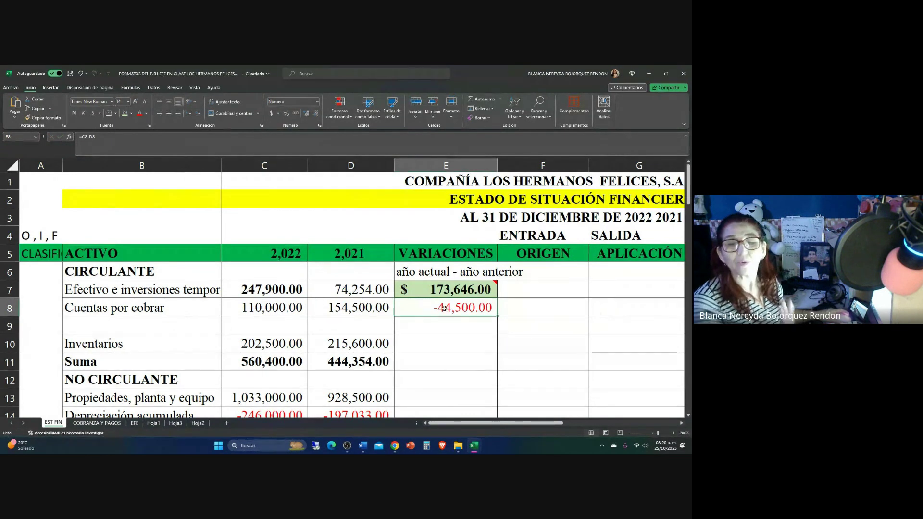
pyautogui.moveTo(437, 293)
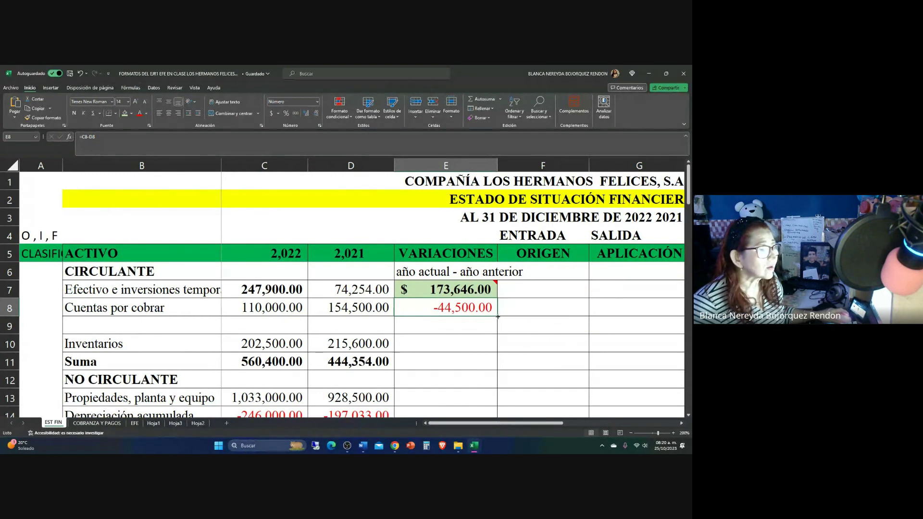
pyautogui.moveTo(497, 317); pyautogui.dragTo(412, 388)
pyautogui.click(525, 361)
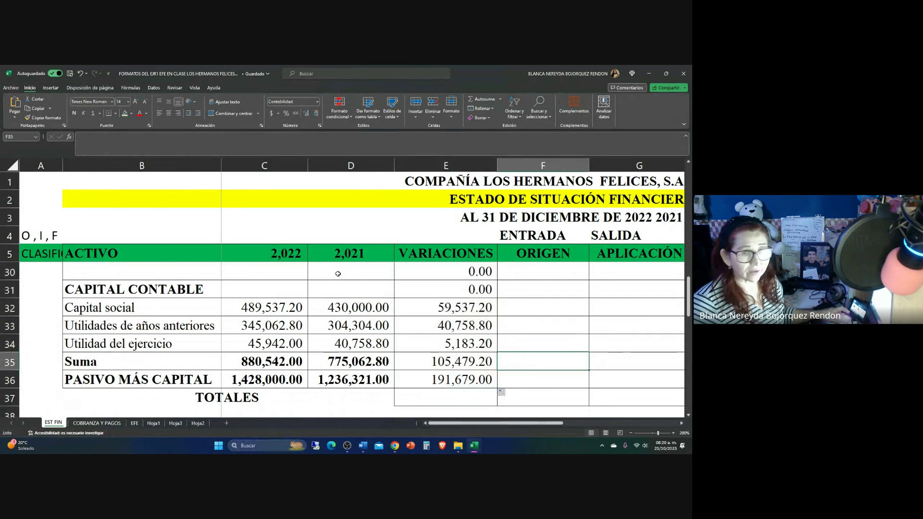
# Review the variations of all asset, liability and equity accounts and look over the income statement below them
pyautogui.scroll(8, 313, 353)
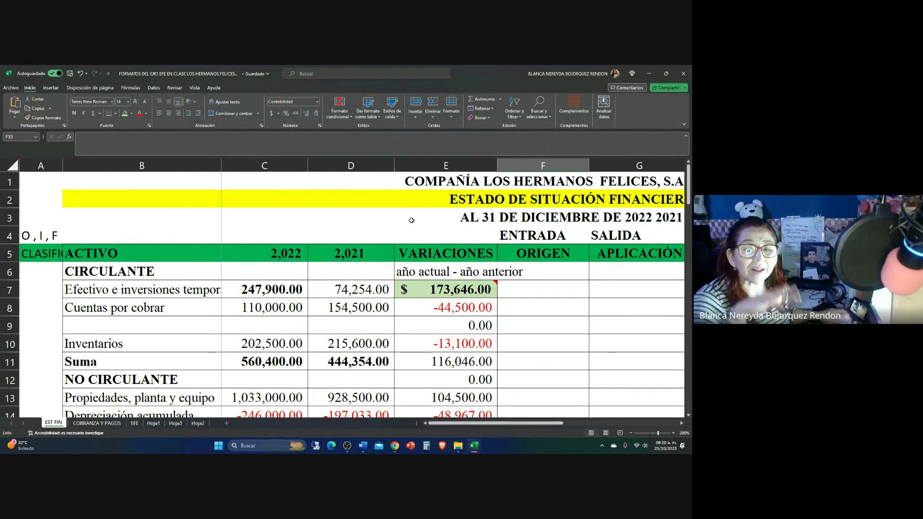
pyautogui.scroll(-13, 284, 323)
pyautogui.scroll(-13, 267, 288)
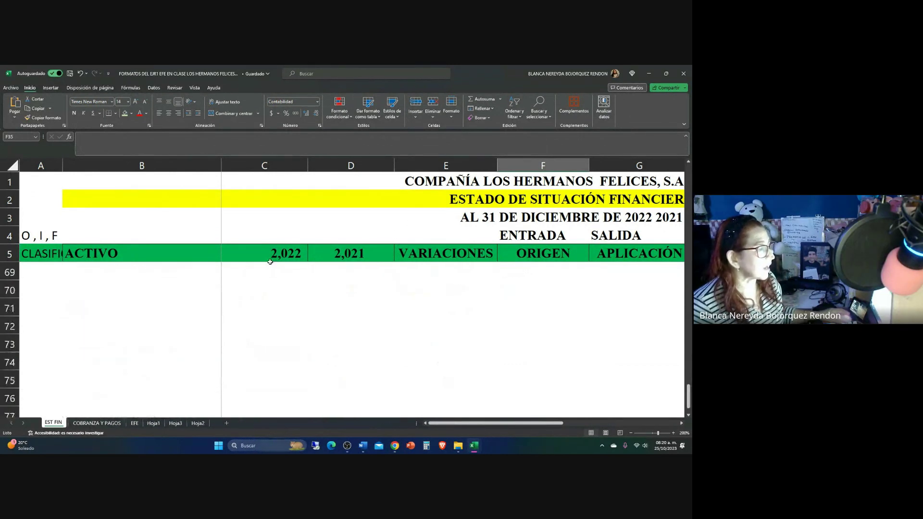
pyautogui.scroll(19, 235, 317)
pyautogui.scroll(7, 234, 333)
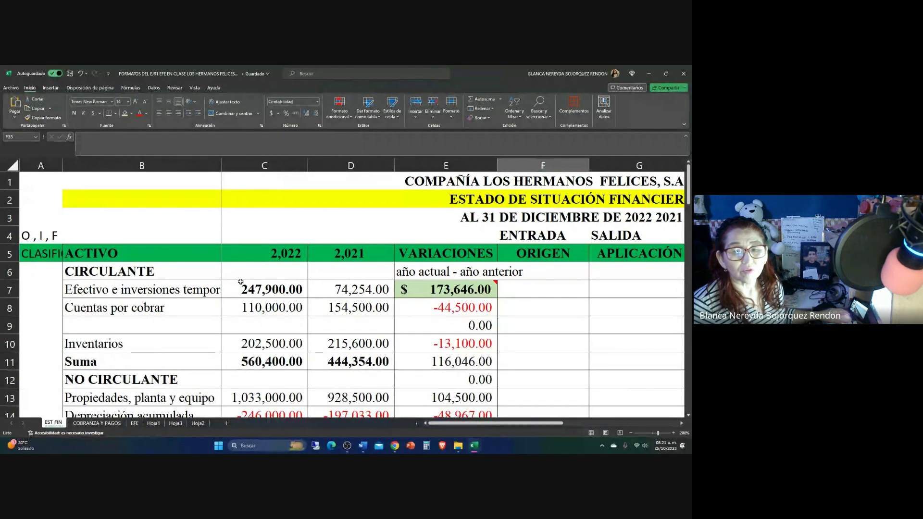
pyautogui.scroll(-4, 240, 281)
pyautogui.scroll(-16, 228, 279)
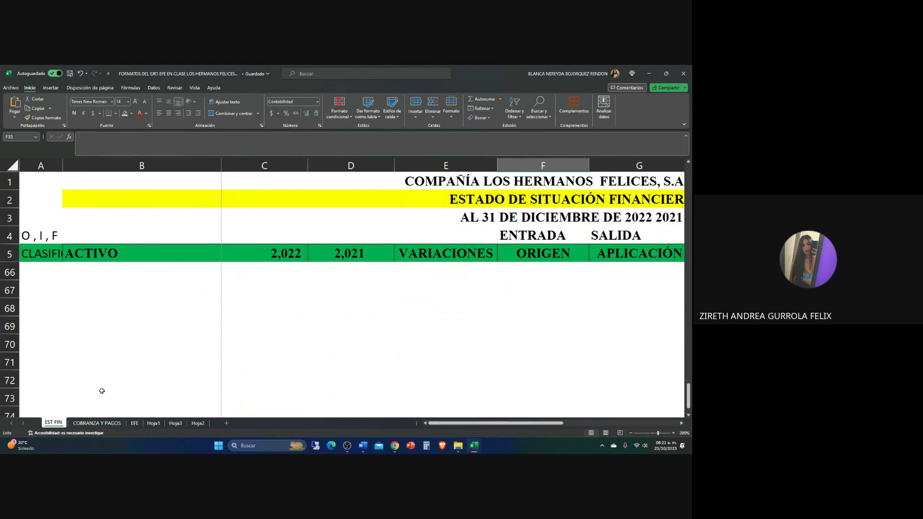
pyautogui.scroll(14, 101, 389)
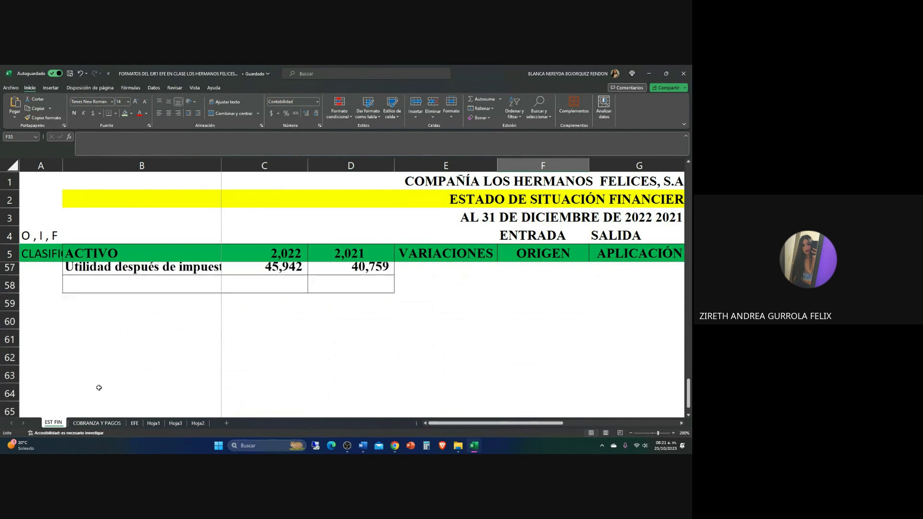
pyautogui.scroll(6, 91, 365)
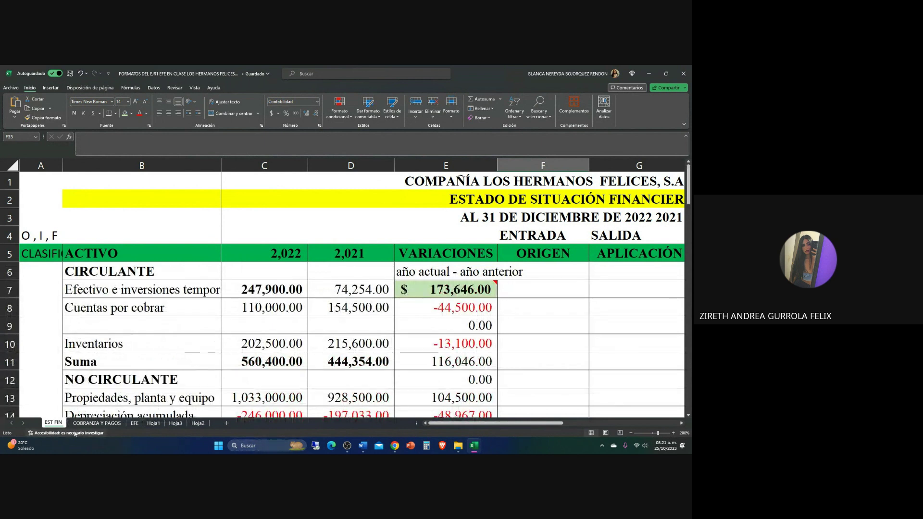
# Look through the COBRANZA Y PAGOS, EFE and Hoja1 sheets and return to the EST FIN sheet
pyautogui.click(110, 422)
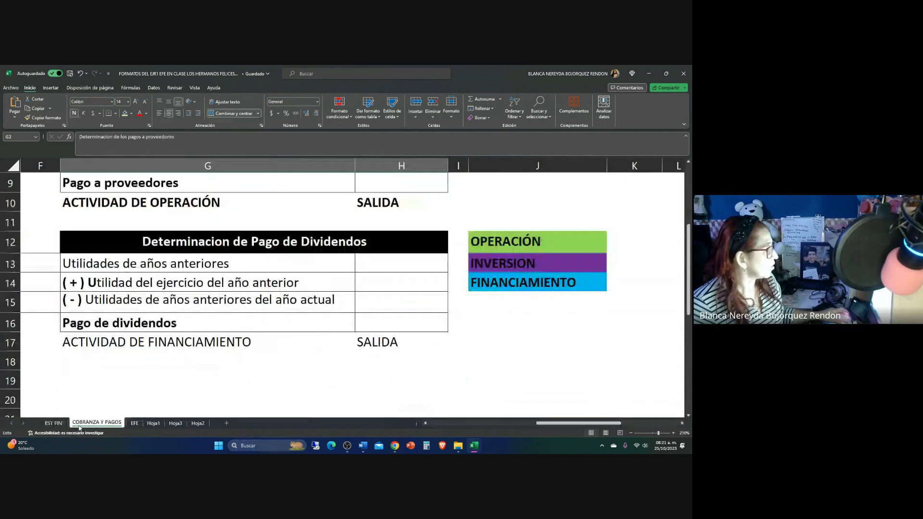
pyautogui.click(135, 423)
pyautogui.click(154, 422)
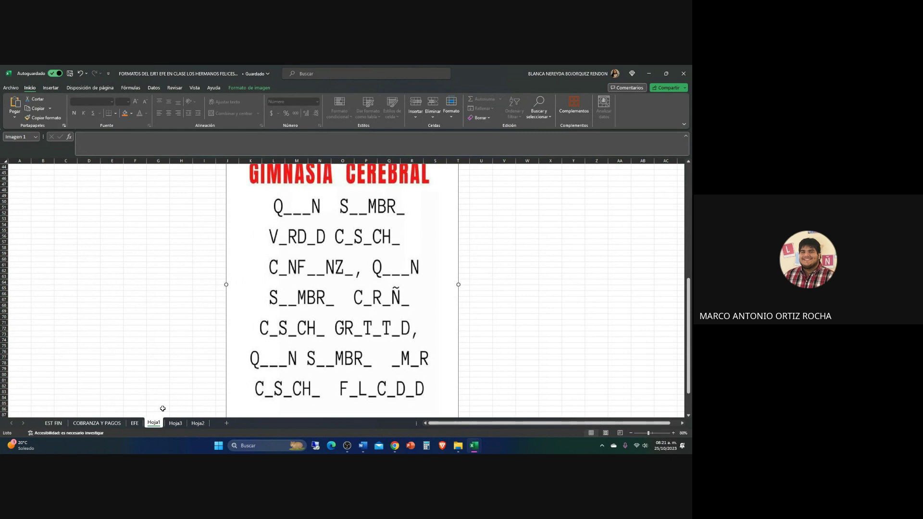
pyautogui.click(53, 423)
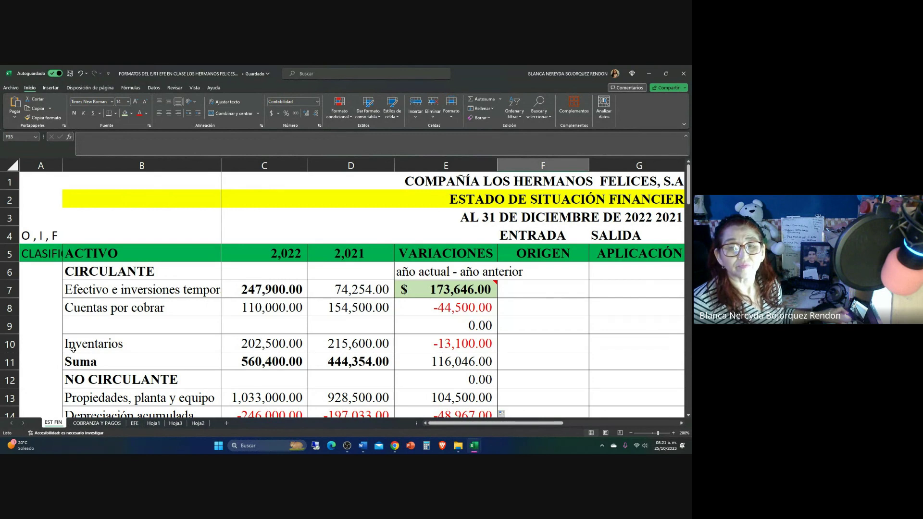
pyautogui.scroll(-7, 71, 346)
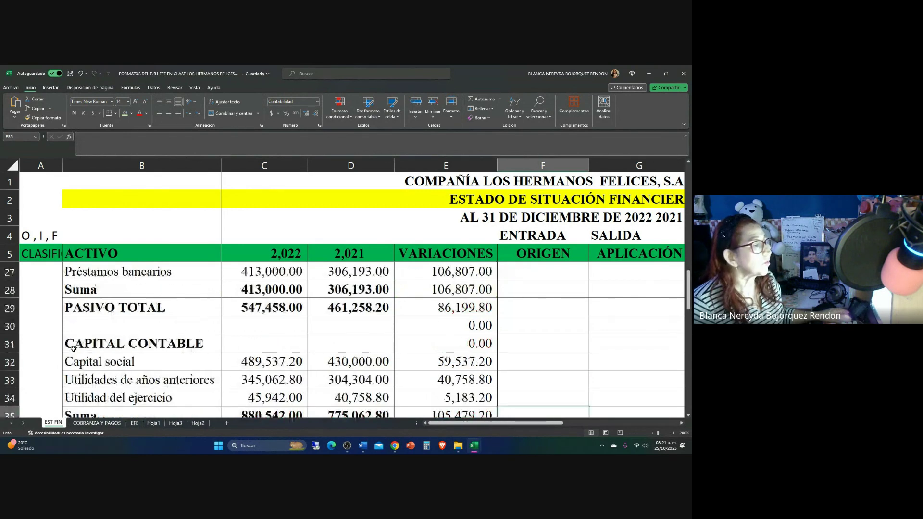
pyautogui.scroll(7, 67, 330)
pyautogui.scroll(-20, 67, 329)
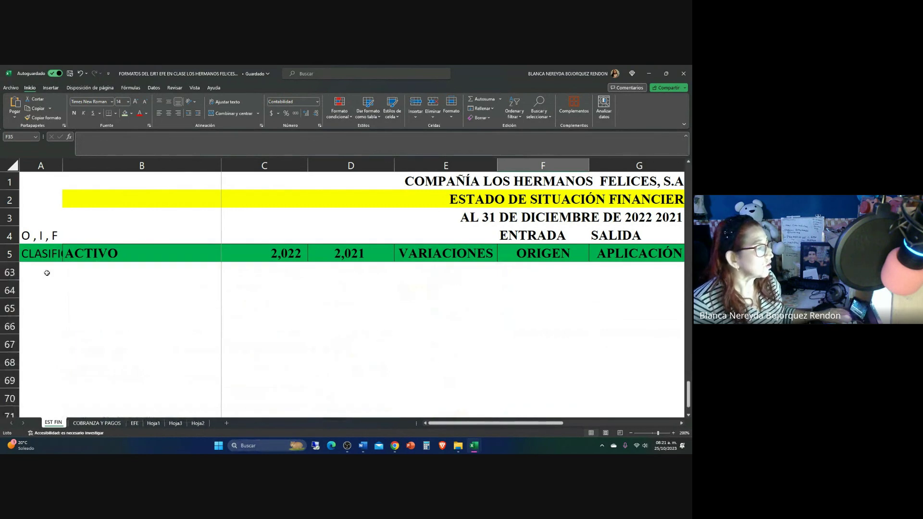
pyautogui.scroll(-1, 47, 274)
pyautogui.click(82, 342)
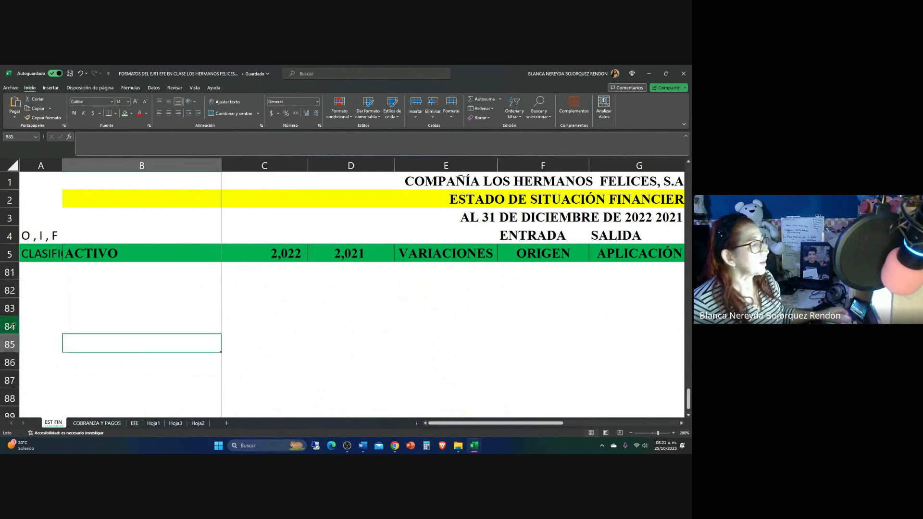
pyautogui.scroll(20, 340, 336)
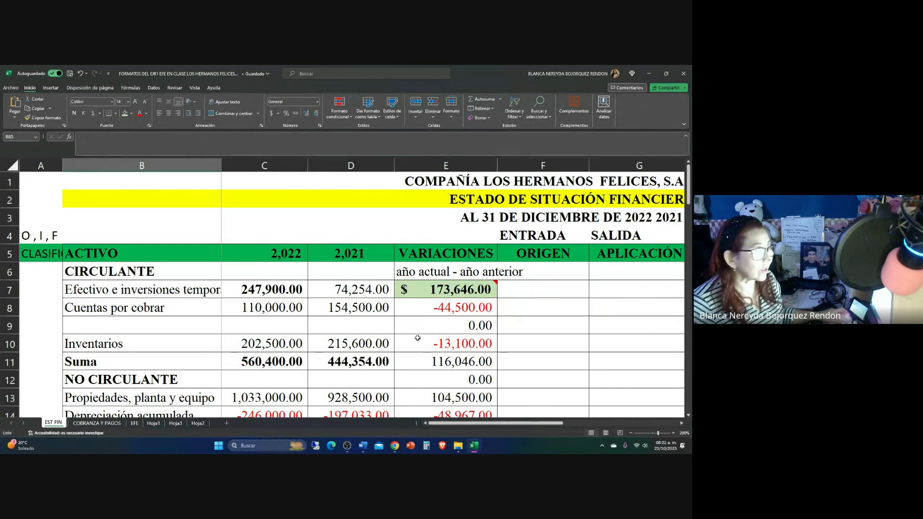
# Clear the variations of the current assets Suma row and the NO CIRCULANTE heading in cells E11 and E12
pyautogui.click(419, 309)
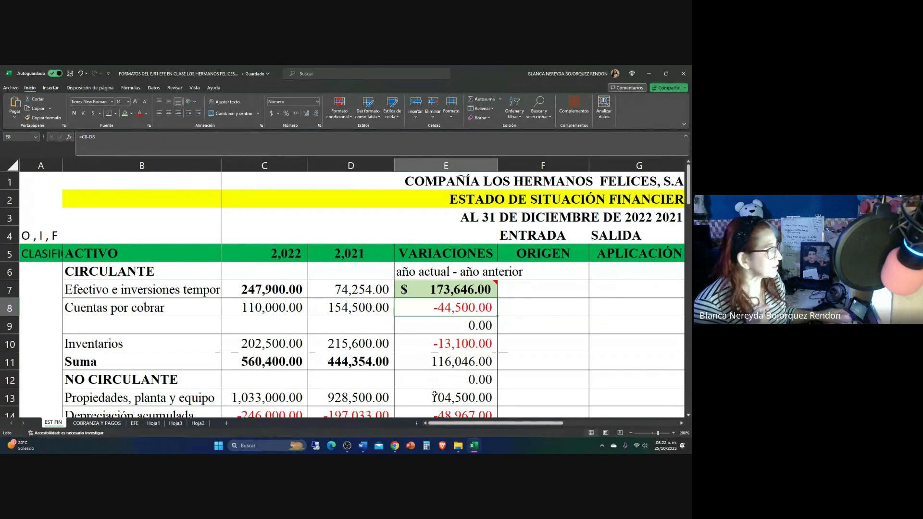
pyautogui.click(464, 363)
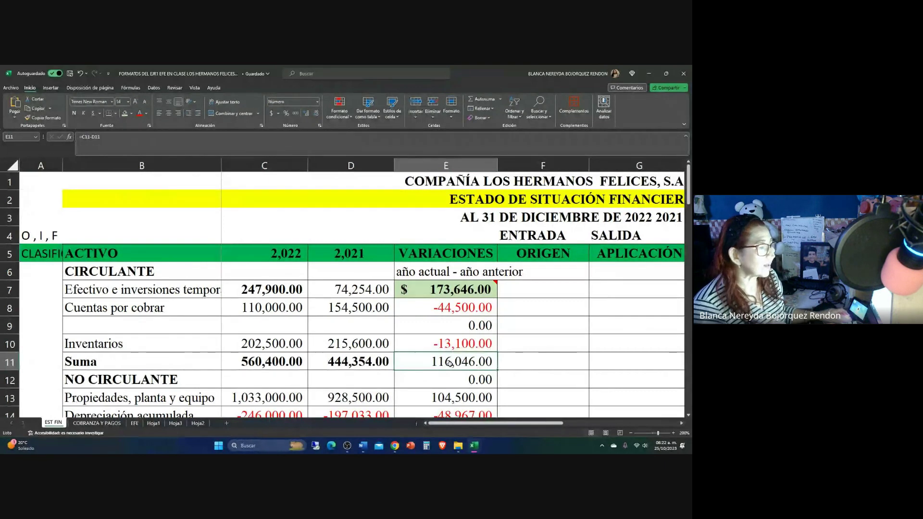
pyautogui.click(452, 377)
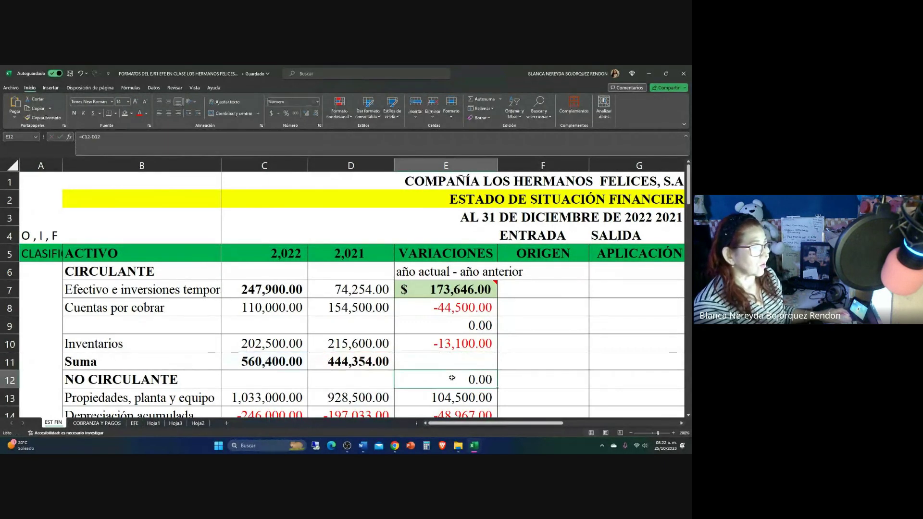
pyautogui.press('Delete')
pyautogui.click(519, 374)
pyautogui.scroll(-2, 514, 366)
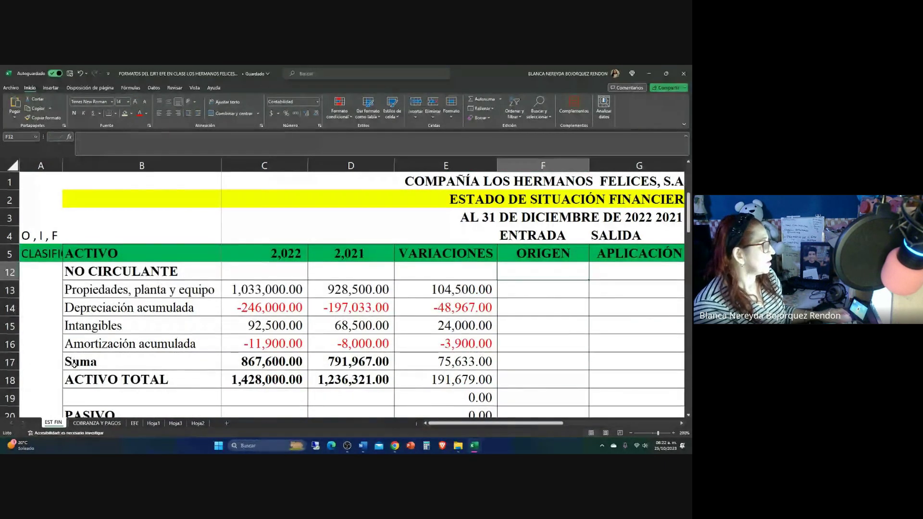
# Clear the variations of the non-current assets Suma row and the ACTIVO TOTAL row in cells E17 and E18
pyautogui.click(418, 365)
pyautogui.press('Delete')
pyautogui.click(535, 367)
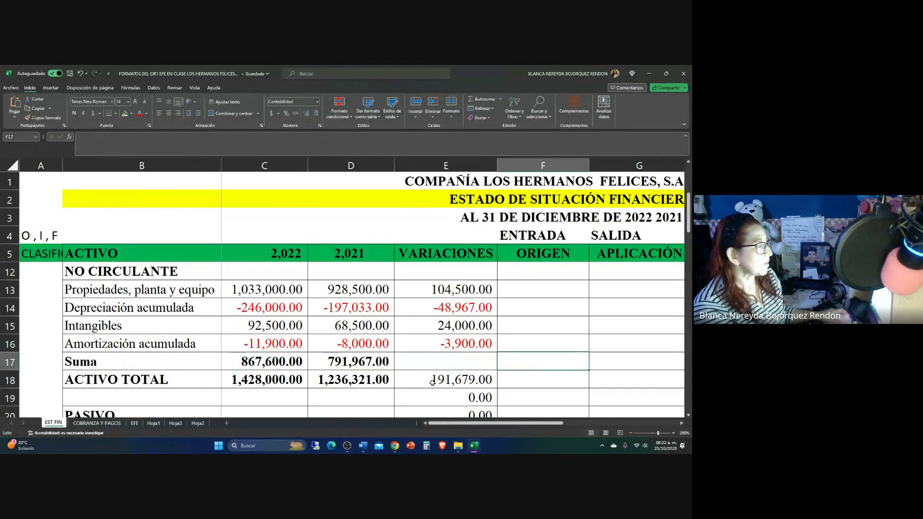
pyautogui.click(432, 382)
pyautogui.press('BackSpace')
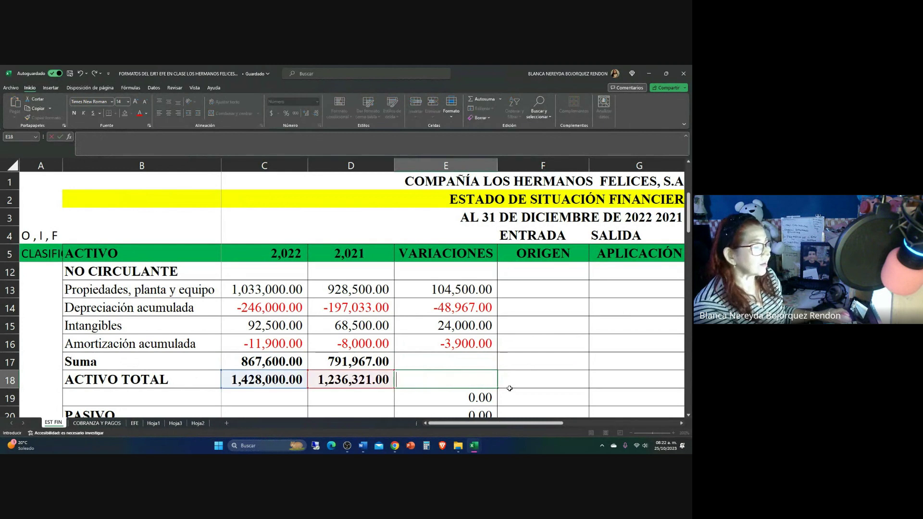
pyautogui.click(542, 386)
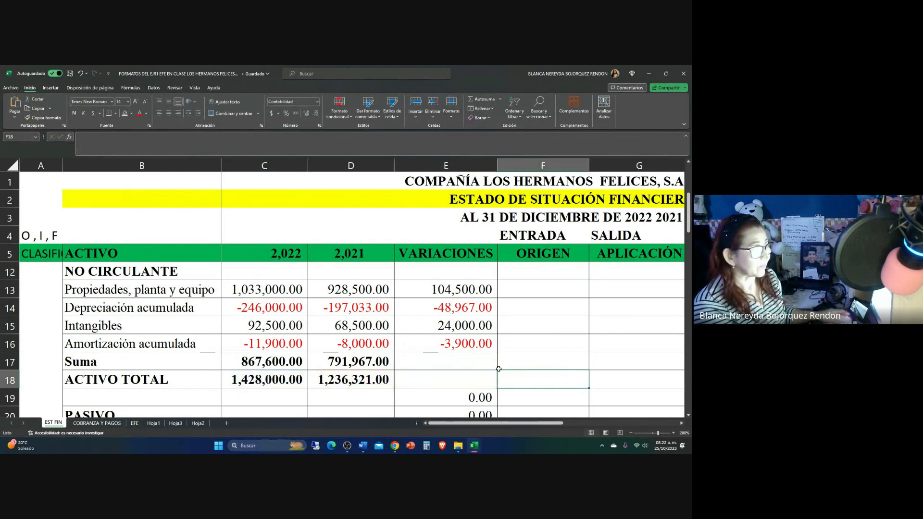
# Total the asset variations E7:E17 with AutoSum in the ACTIVO TOTAL cell E18 and make the result bold
pyautogui.scroll(2, 499, 369)
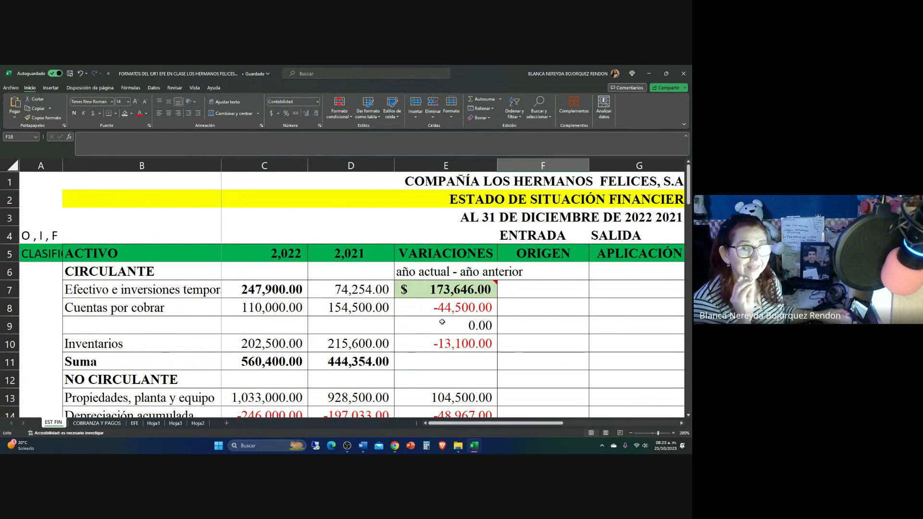
pyautogui.moveTo(418, 291); pyautogui.dragTo(423, 326)
pyautogui.click(483, 101)
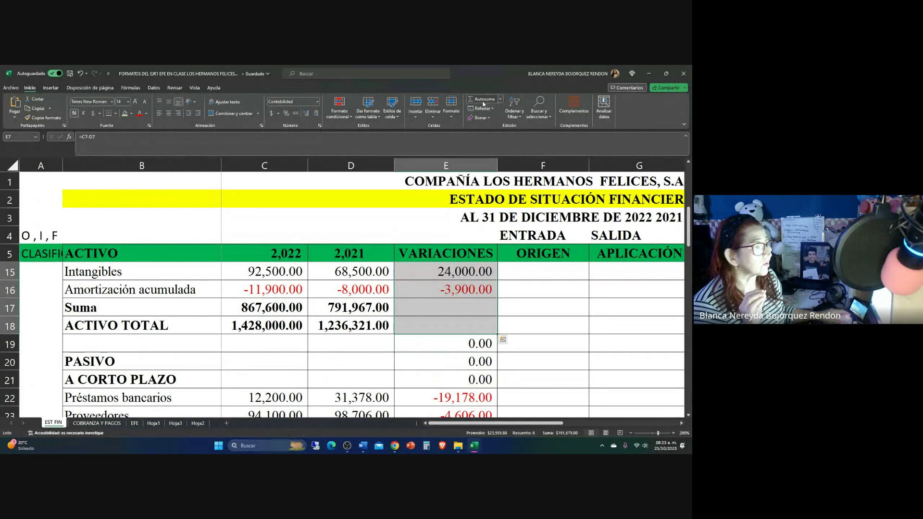
pyautogui.scroll(2, 409, 226)
pyautogui.scroll(-5, 418, 235)
pyautogui.scroll(3, 419, 293)
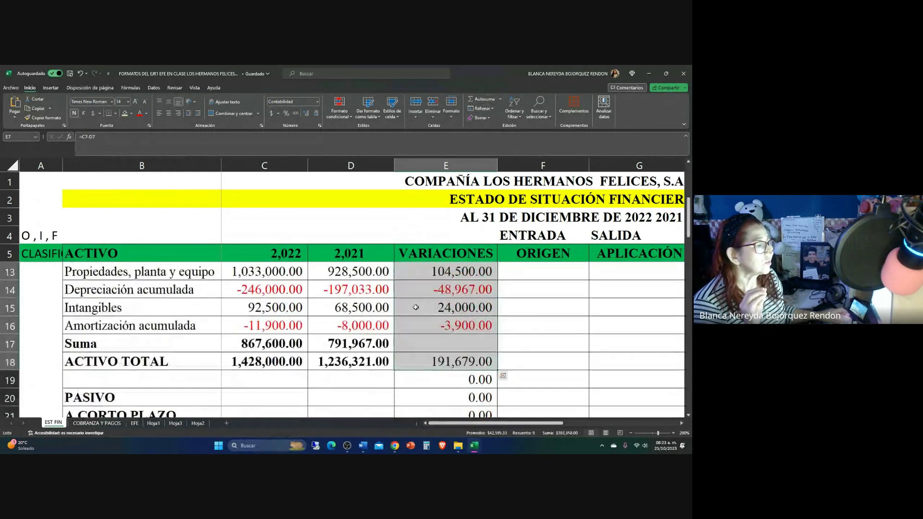
pyautogui.click(418, 361)
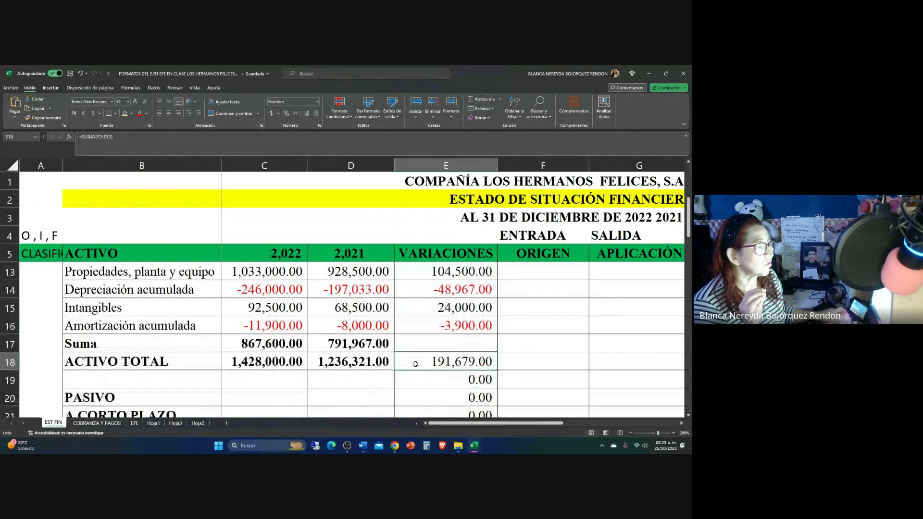
pyautogui.click(74, 114)
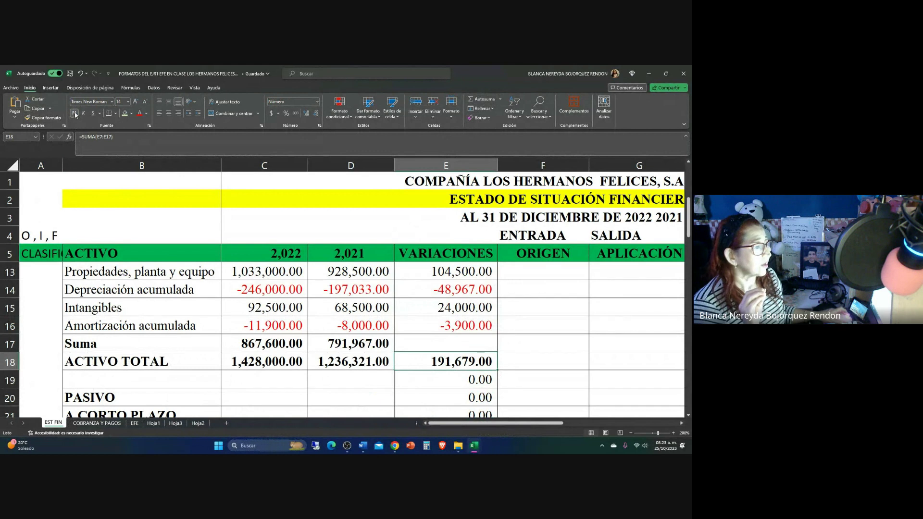
# Clear the variations of the blank row 19 and the PASIVO and A CORTO PLAZO headings in cells E19, E20 and E21
pyautogui.click(480, 379)
pyautogui.press('BackSpace')
pyautogui.press('Return')
pyautogui.press('BackSpace')
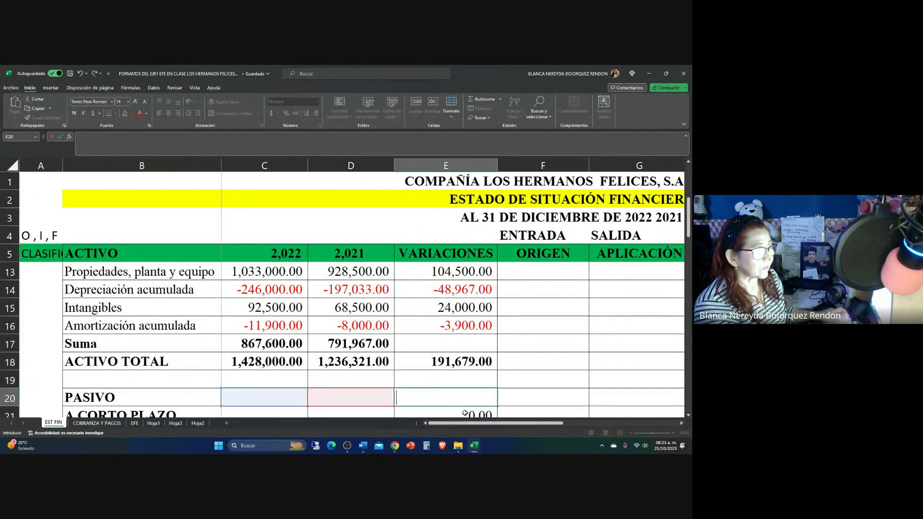
pyautogui.press('Return')
pyautogui.press('BackSpace')
# Clear the variations of both liability Suma rows and the PASIVO TOTAL row in cells E25, E28 and E29
pyautogui.scroll(-1, 480, 336)
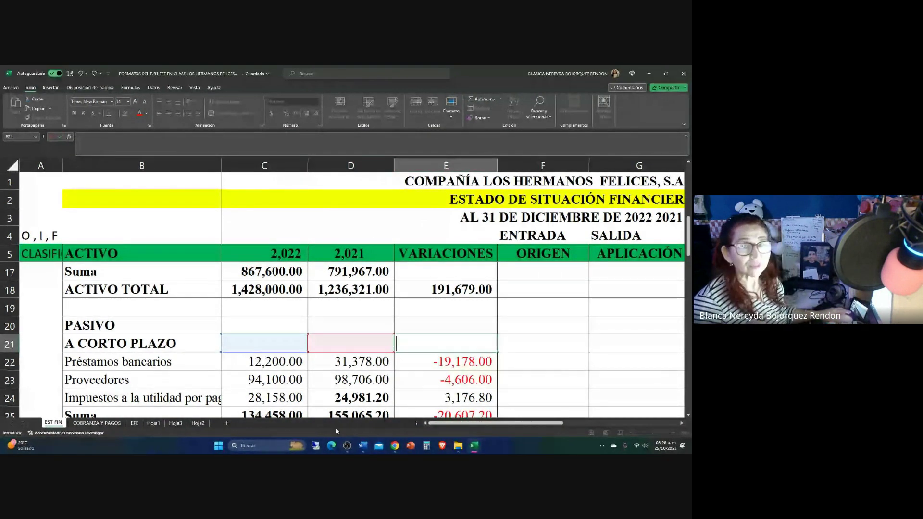
pyautogui.scroll(4, 406, 373)
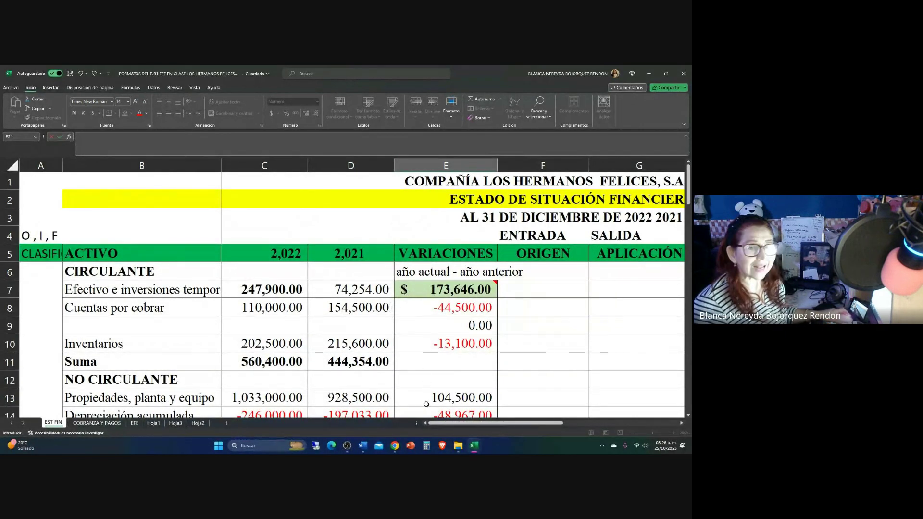
pyautogui.scroll(-2, 426, 402)
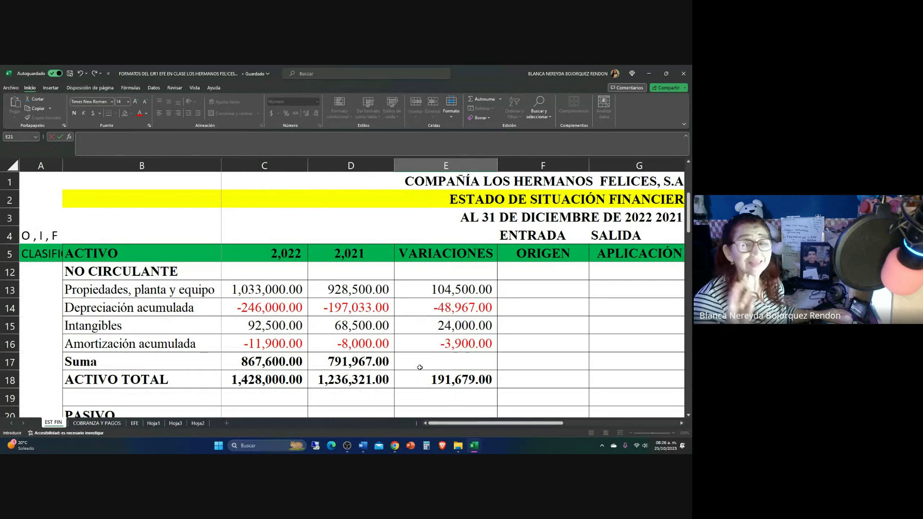
pyautogui.scroll(-4, 419, 367)
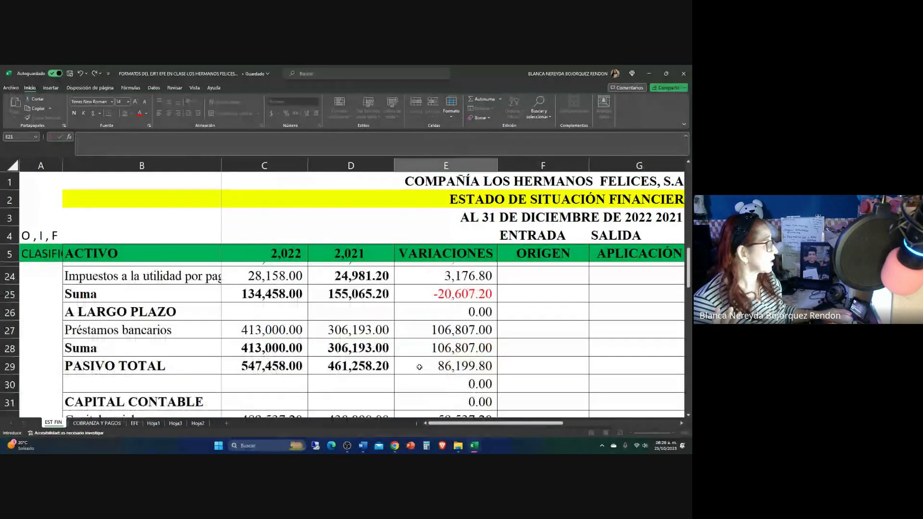
pyautogui.doubleClick(435, 294)
pyautogui.press('BackSpace')
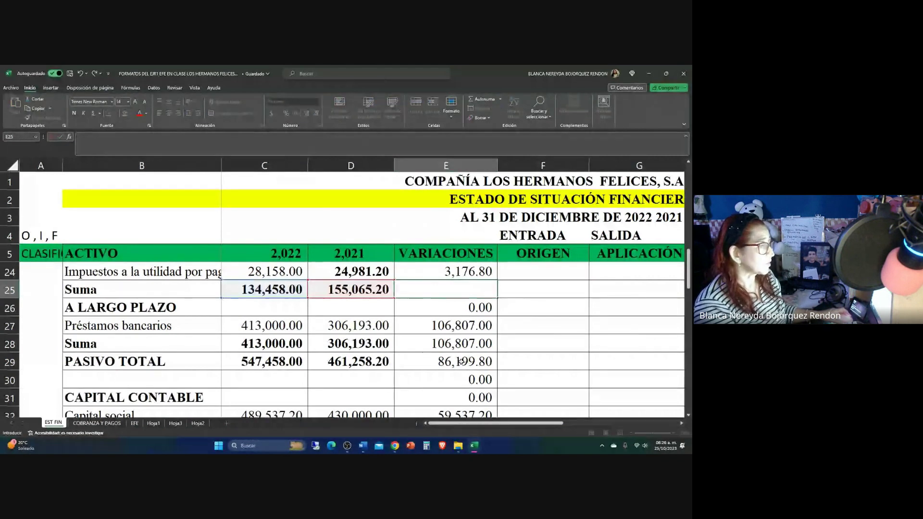
pyautogui.doubleClick(440, 343)
pyautogui.press('Return')
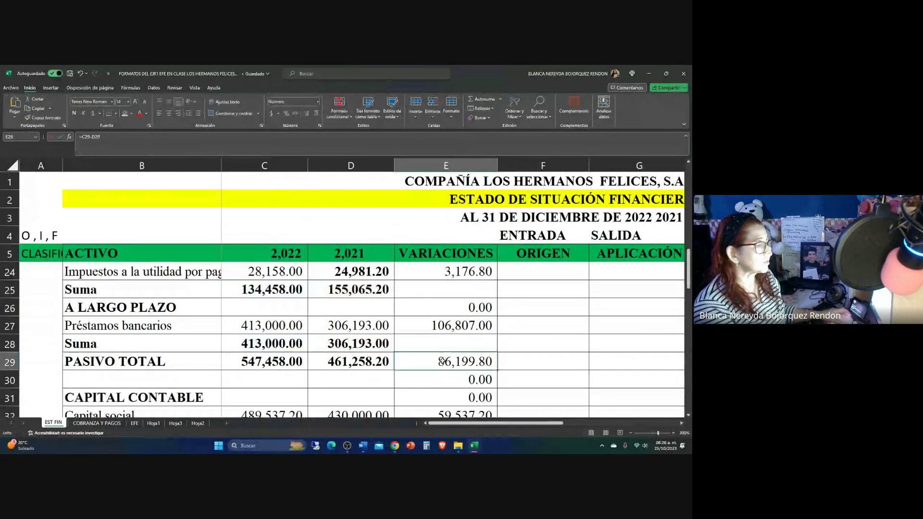
# Clear the variations of the equity Suma row and the PASIVO MÁS CAPITAL row in cells E35 and E36
pyautogui.scroll(-2, 423, 366)
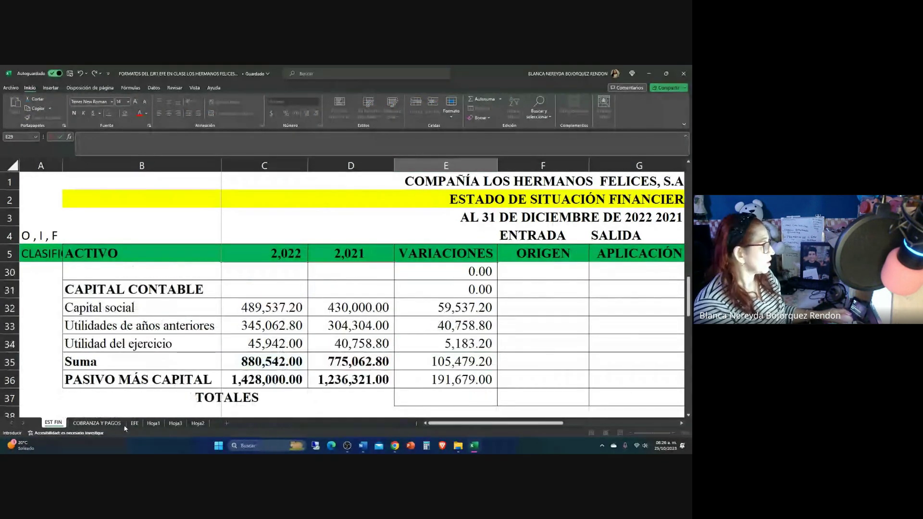
pyautogui.click(432, 366)
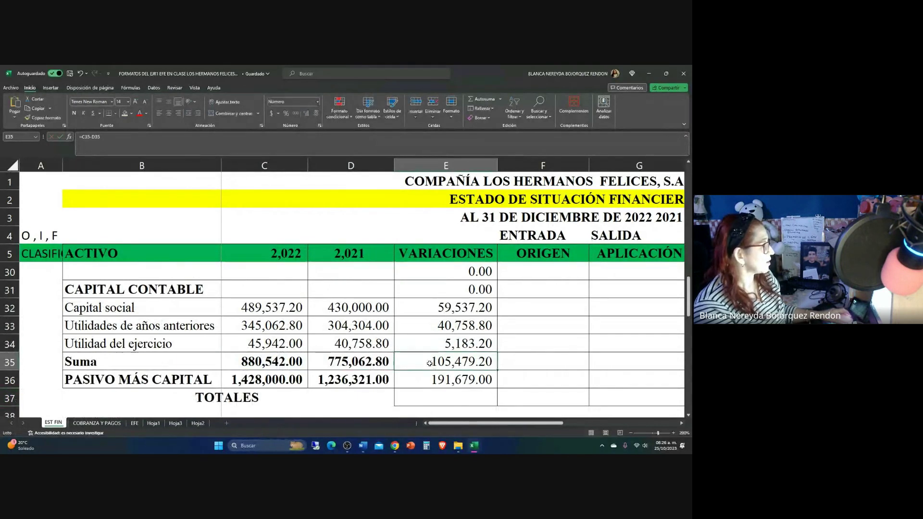
pyautogui.press('BackSpace')
pyautogui.doubleClick(432, 379)
pyautogui.press('Return')
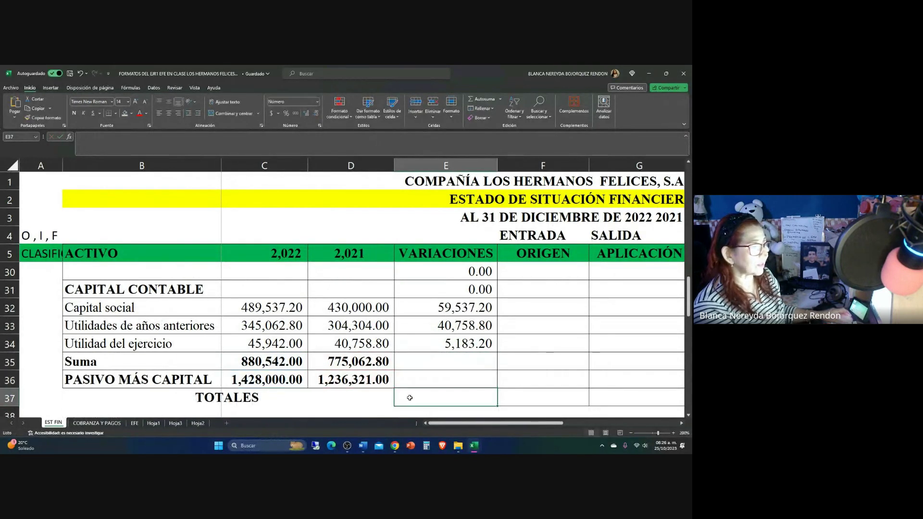
# Review the variations kept for the asset, liability and equity accounts in the VARIACIONES column
pyautogui.scroll(3, 396, 373)
pyautogui.scroll(2, 396, 373)
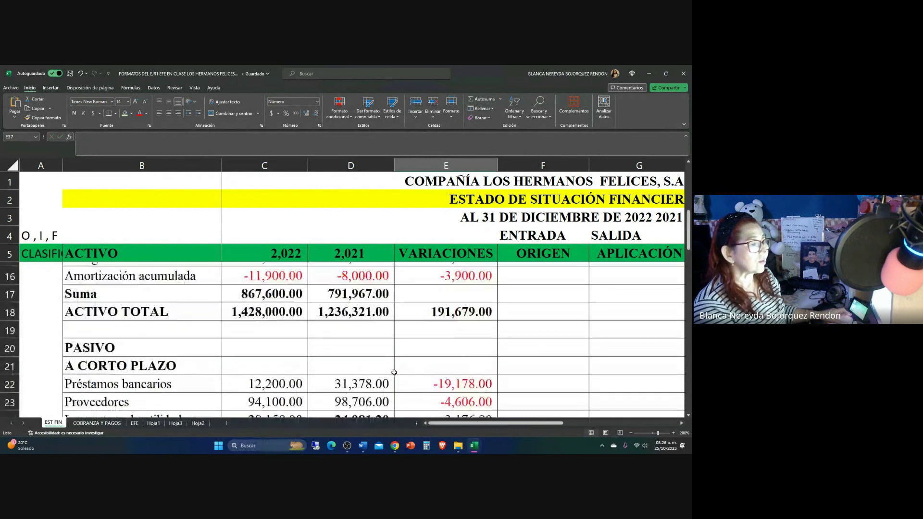
pyautogui.scroll(-1, 94, 307)
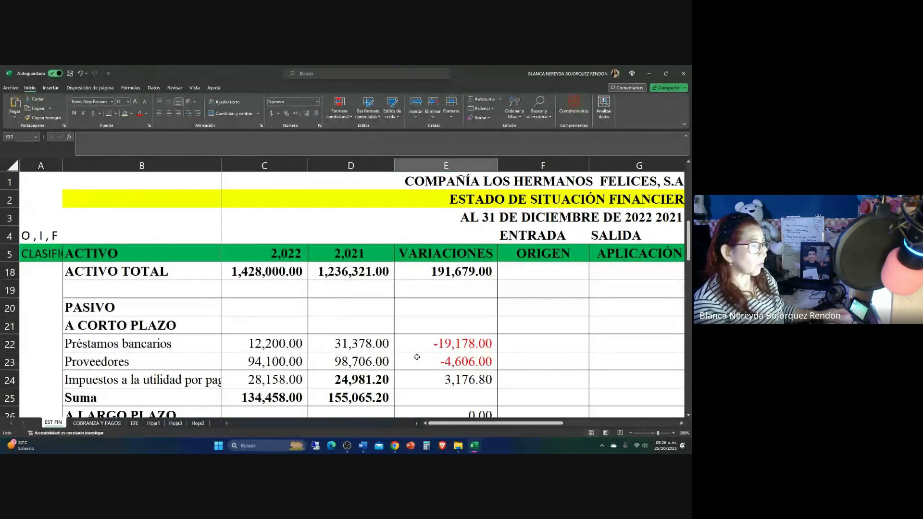
pyautogui.scroll(-1, 424, 377)
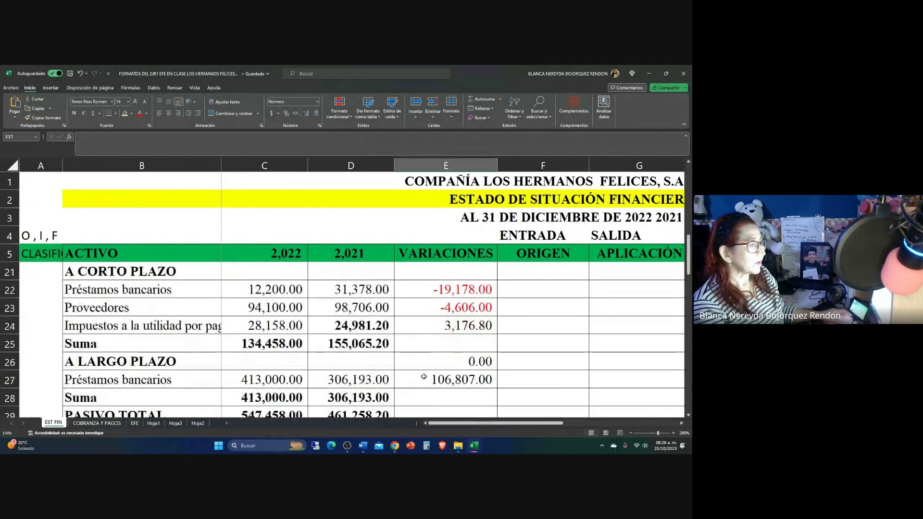
pyautogui.scroll(-3, 424, 377)
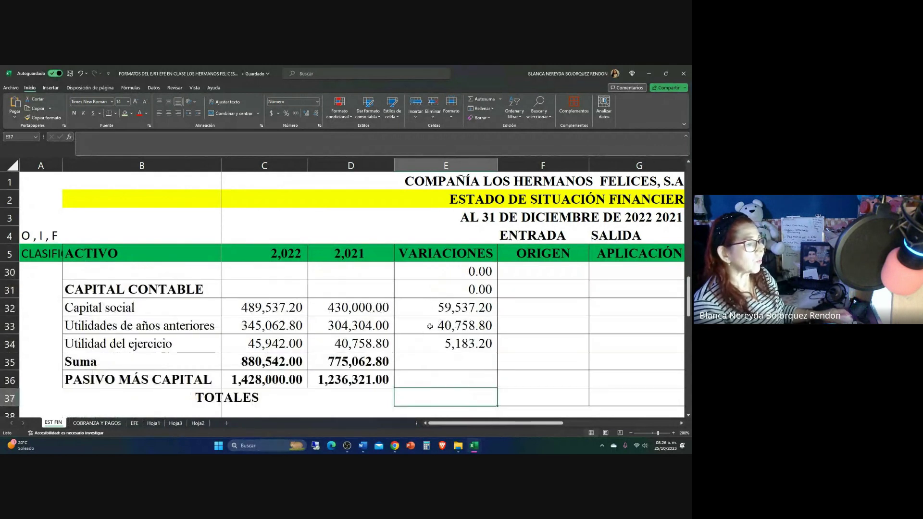
pyautogui.scroll(5, 422, 337)
pyautogui.scroll(2, 422, 338)
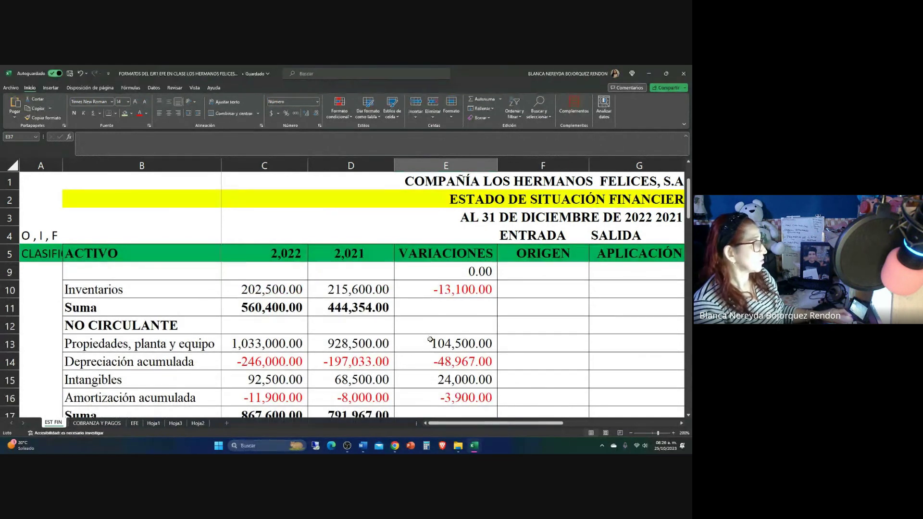
# Total the liability and equity variations E22:E35 with AutoSum in the PASIVO MÁS CAPITAL cell E36
pyautogui.scroll(-4, 425, 339)
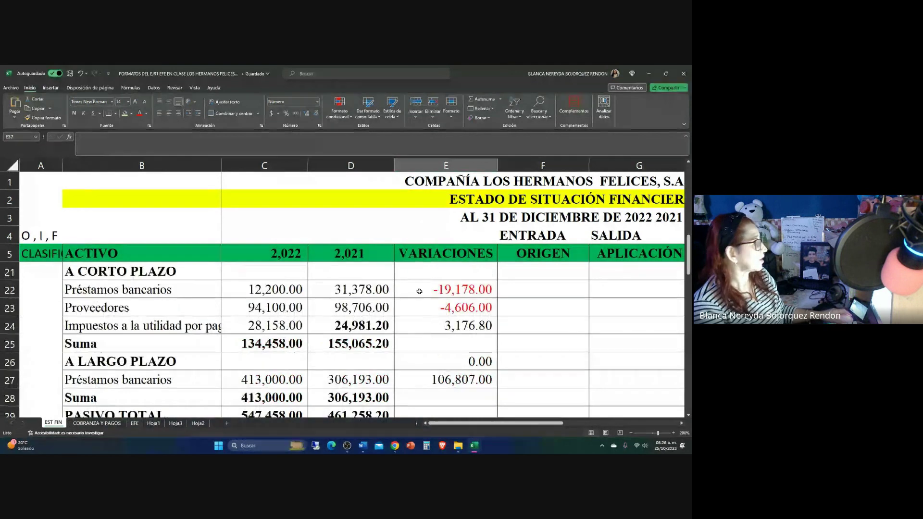
pyautogui.moveTo(419, 291); pyautogui.dragTo(415, 366)
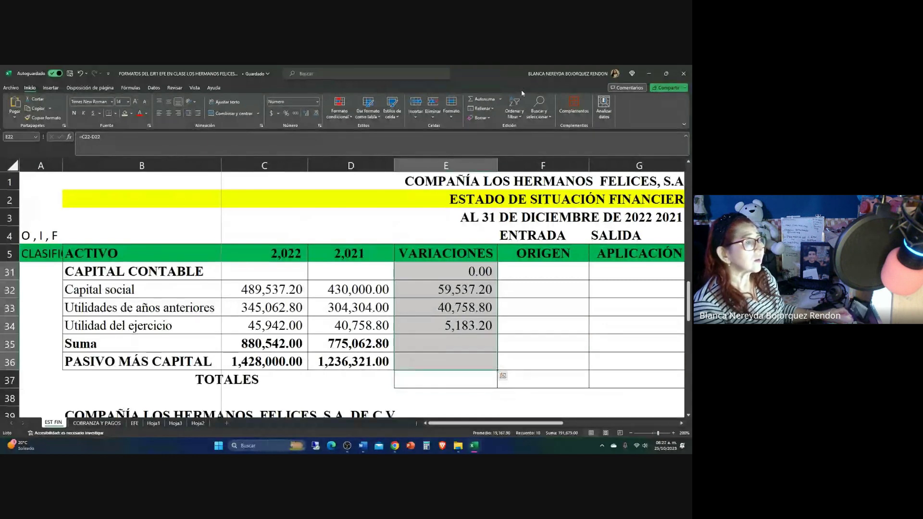
pyautogui.scroll(-4, 432, 203)
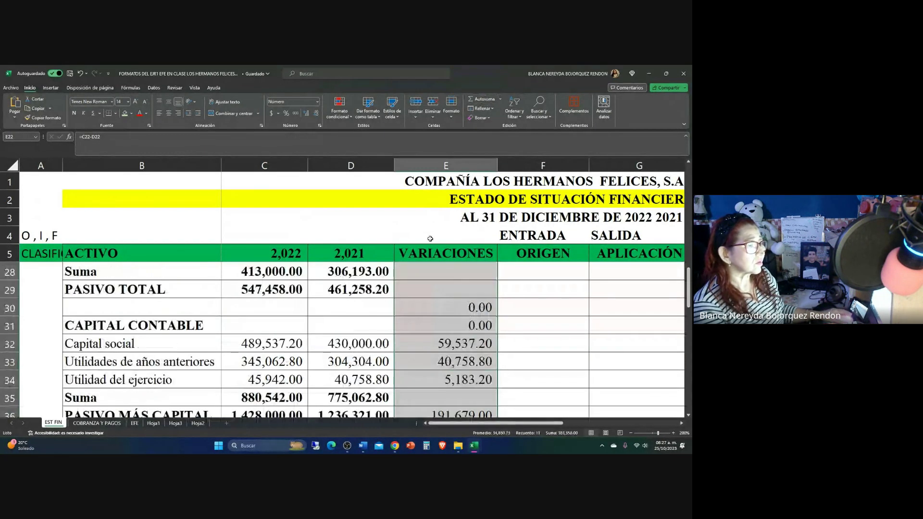
pyautogui.click(423, 312)
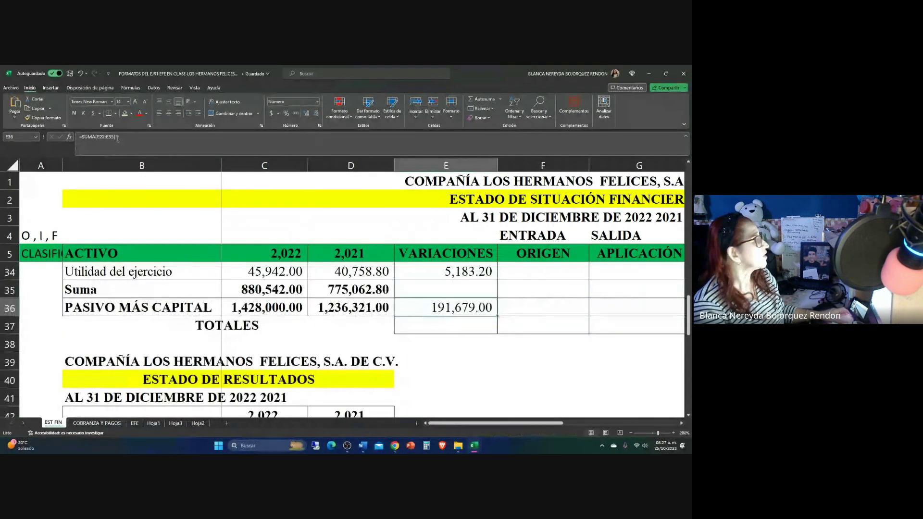
# Format the total in cell E36 as bold with a light green fill and the accounting number format
pyautogui.click(73, 113)
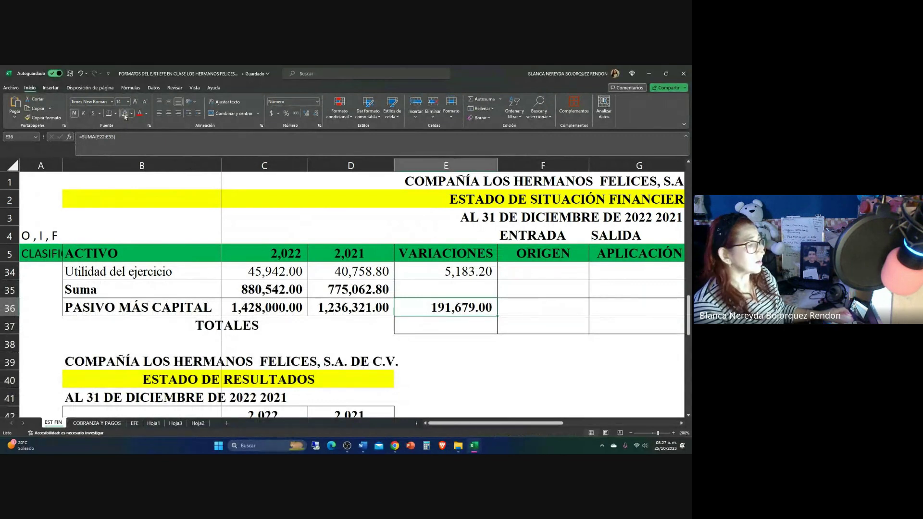
pyautogui.click(125, 114)
pyautogui.scroll(1, 427, 377)
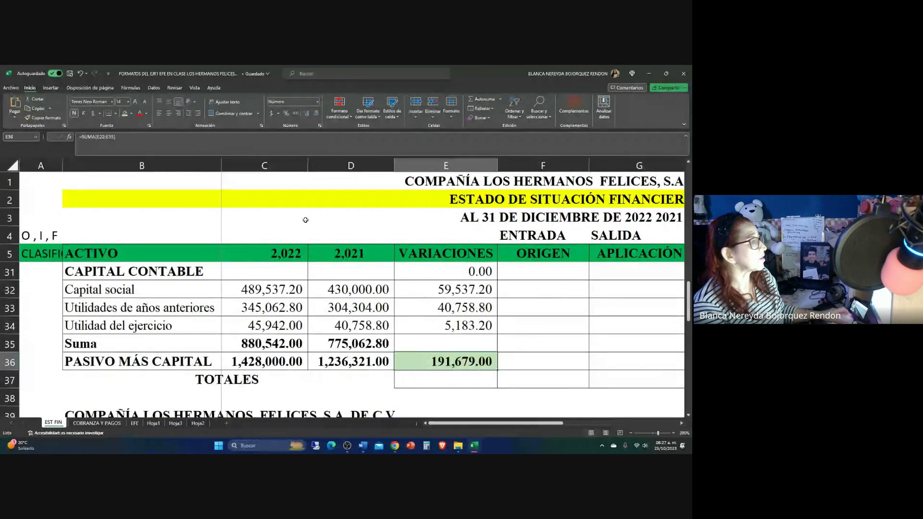
pyautogui.click(271, 114)
# Format the ACTIVO TOTAL variation in cell E18 with a light green fill and the accounting number format
pyautogui.scroll(4, 379, 323)
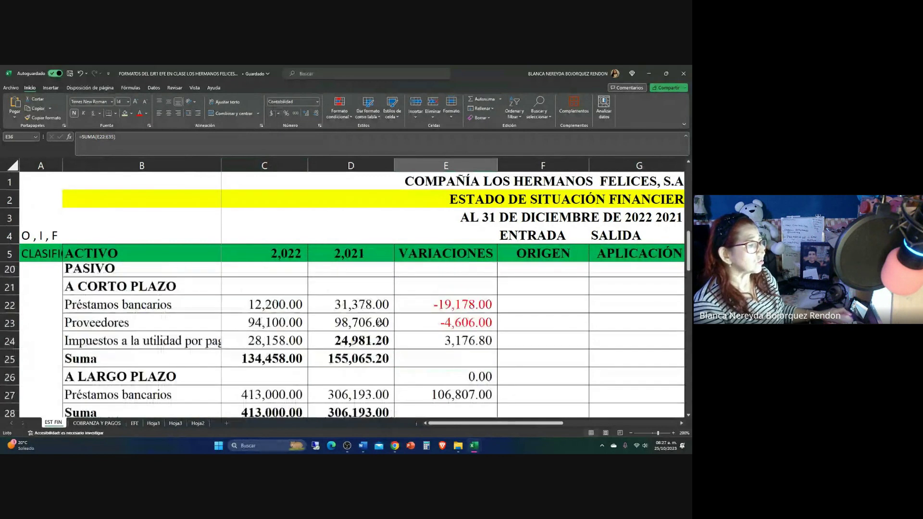
pyautogui.scroll(3, 379, 323)
pyautogui.click(443, 360)
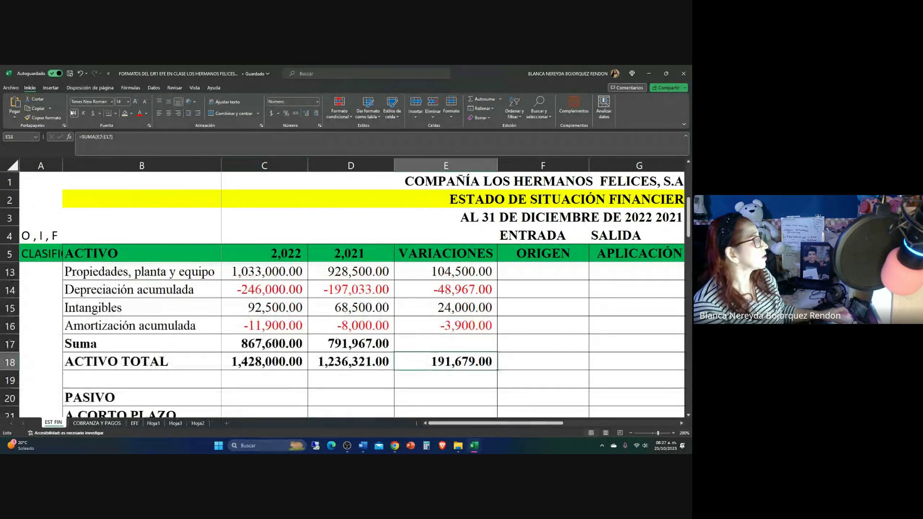
pyautogui.click(124, 114)
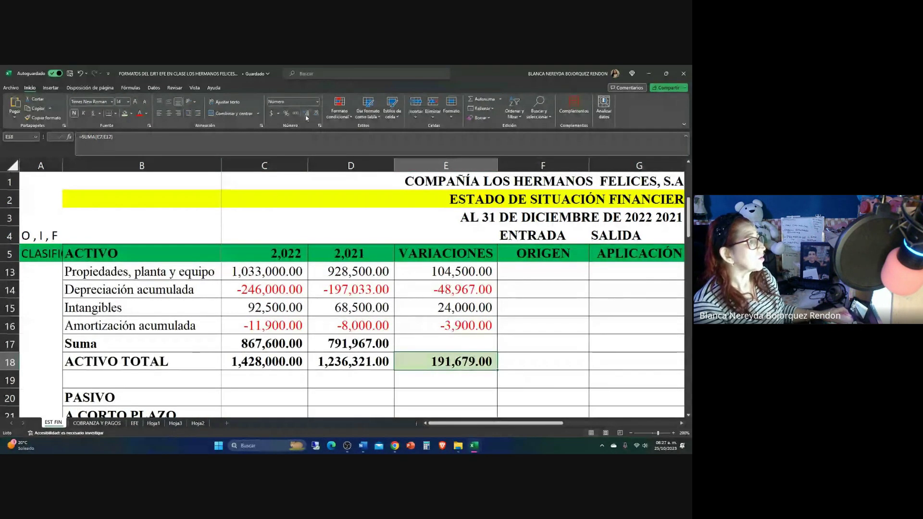
pyautogui.click(272, 114)
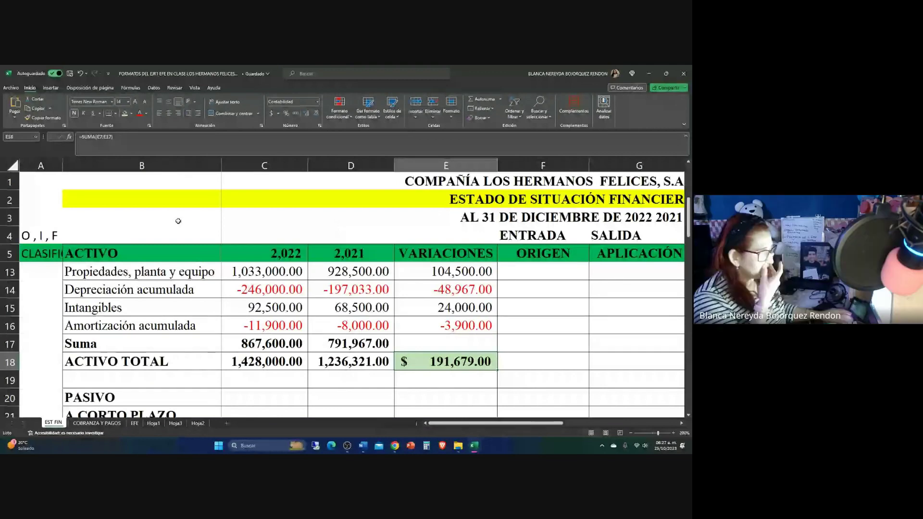
# Clear the zero variations of the A LARGO PLAZO, blank and CAPITAL CONTABLE rows in cells E26, E30 and E31
pyautogui.scroll(-2, 390, 356)
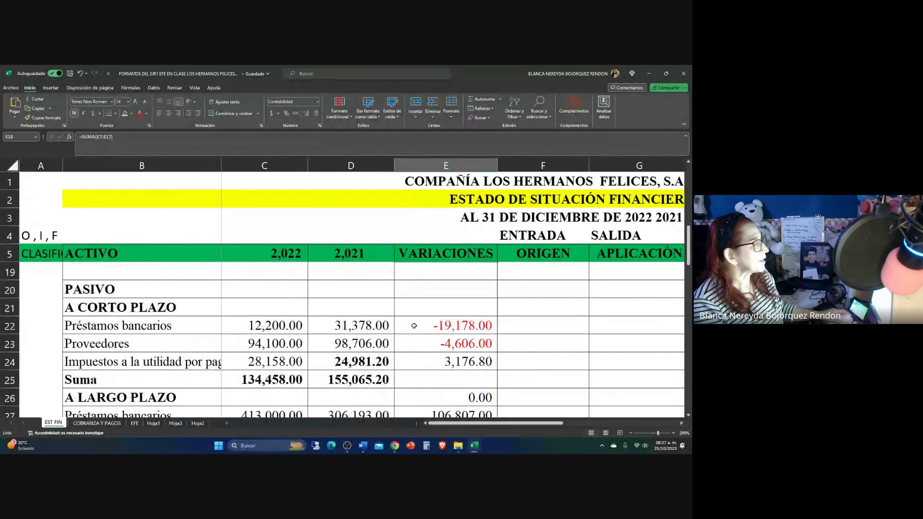
pyautogui.scroll(-1, 420, 313)
pyautogui.scroll(-1, 420, 313)
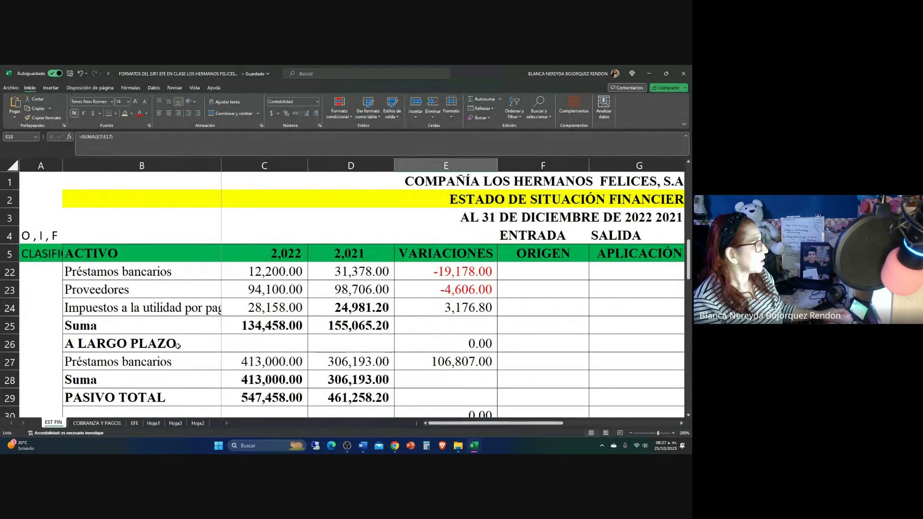
pyautogui.click(446, 339)
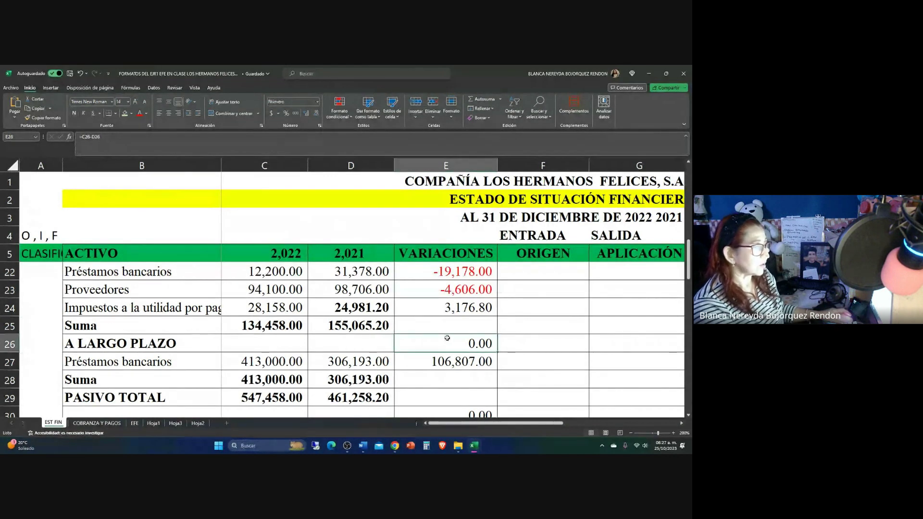
pyautogui.press('BackSpace')
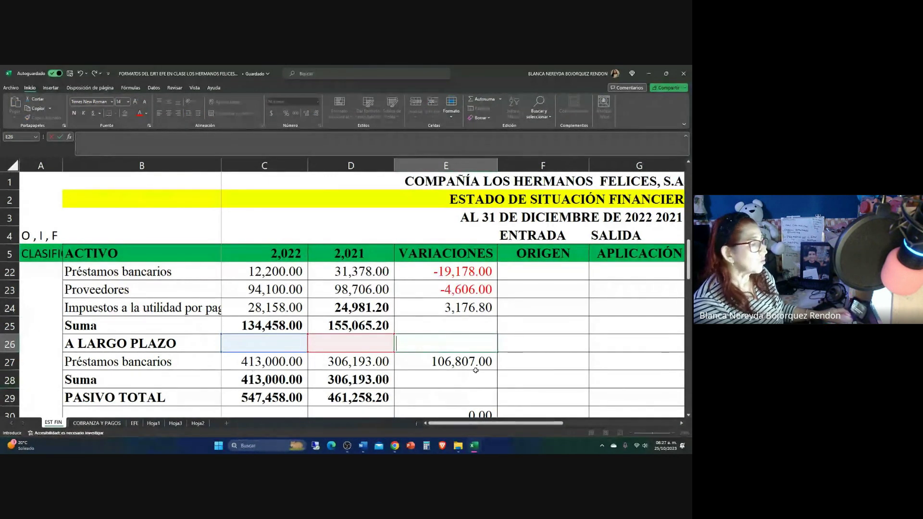
pyautogui.click(437, 396)
pyautogui.scroll(-1, 437, 382)
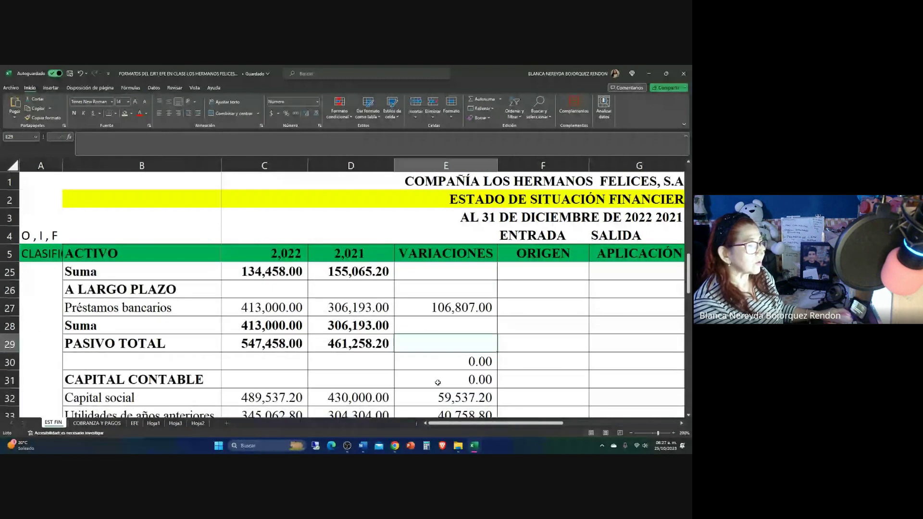
pyautogui.click(509, 377)
pyautogui.scroll(-2, 503, 355)
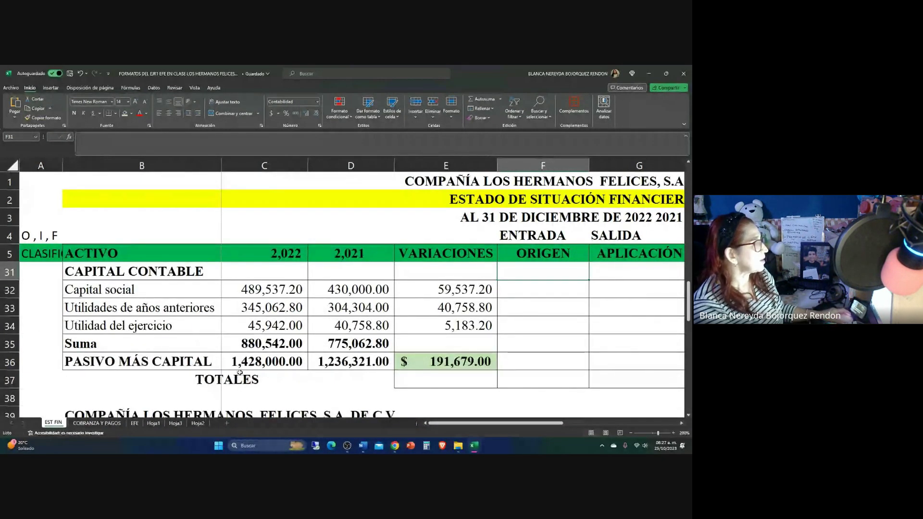
pyautogui.click(432, 360)
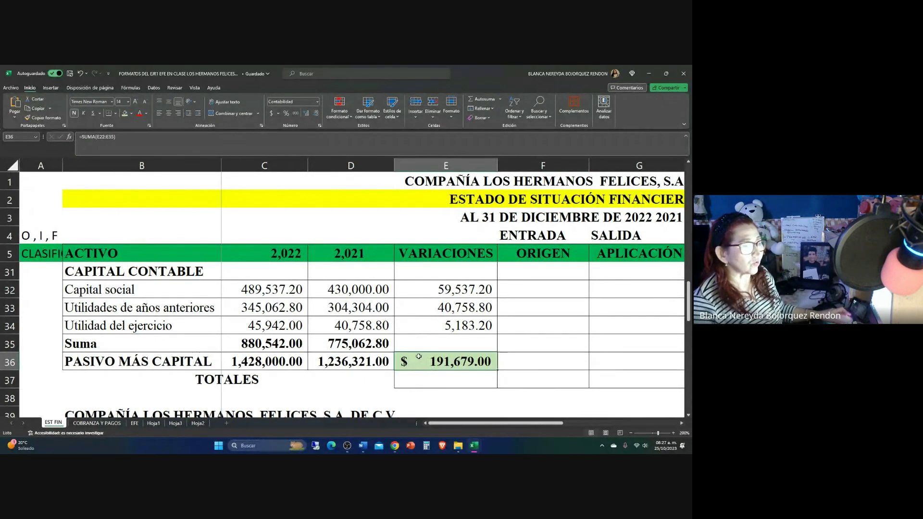
pyautogui.scroll(1, 418, 352)
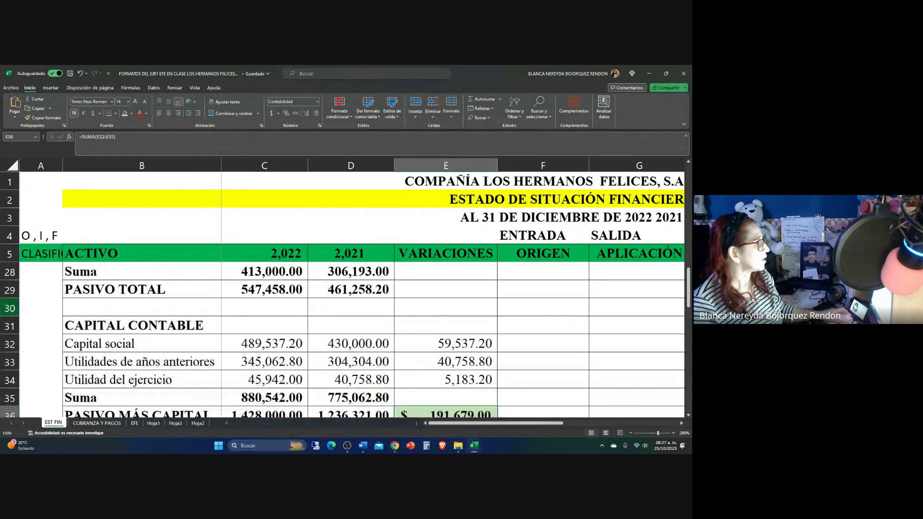
pyautogui.click(9, 308)
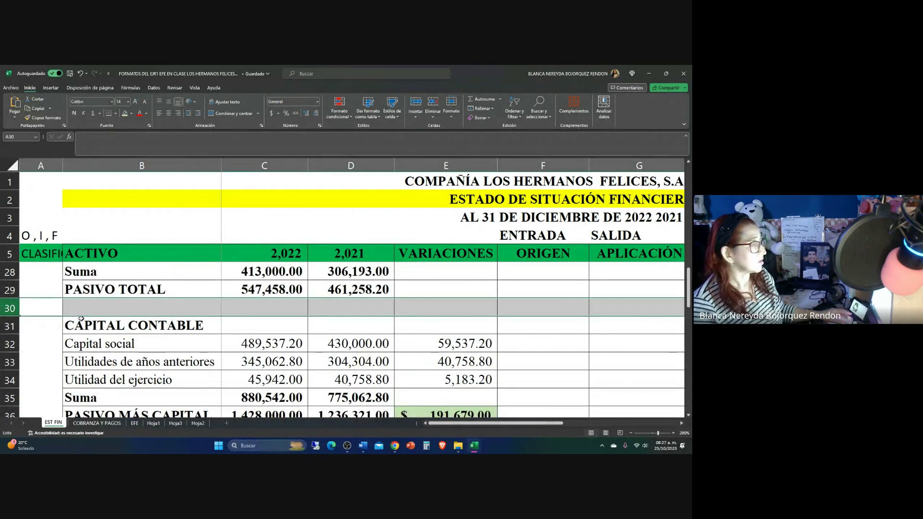
pyautogui.click(509, 350)
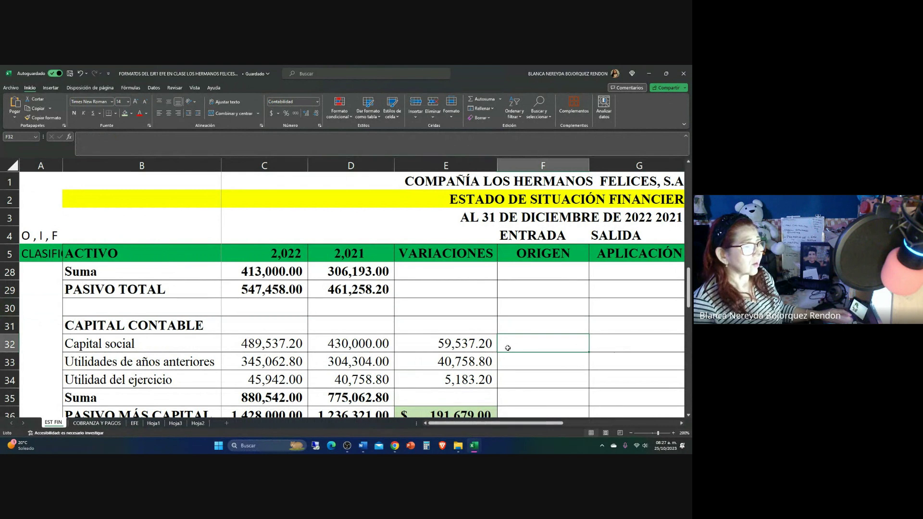
# Narrow the VARIACIONES column E slightly
pyautogui.scroll(3, 507, 347)
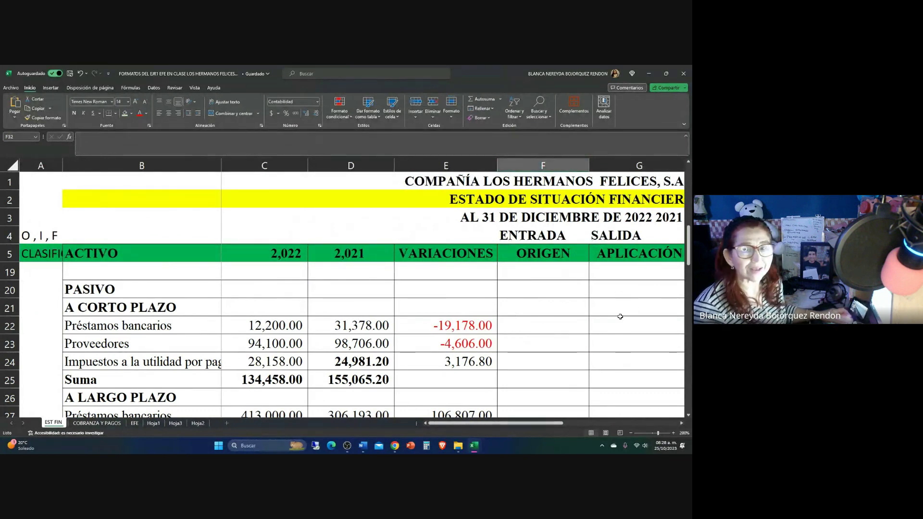
pyautogui.click(558, 318)
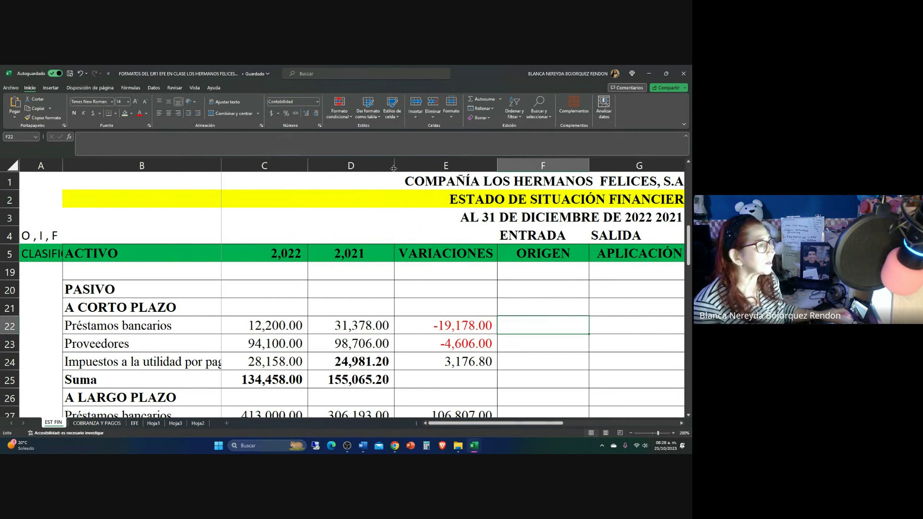
pyautogui.keyDown('ctrl'); pyautogui.scroll(-5, 378, 169); pyautogui.keyUp('ctrl')
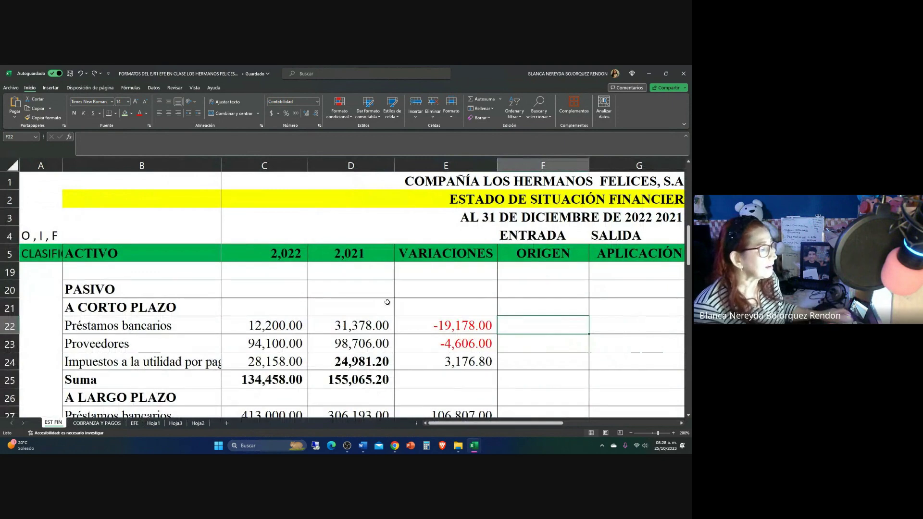
pyautogui.click(406, 308)
pyautogui.moveTo(497, 163); pyautogui.dragTo(477, 158)
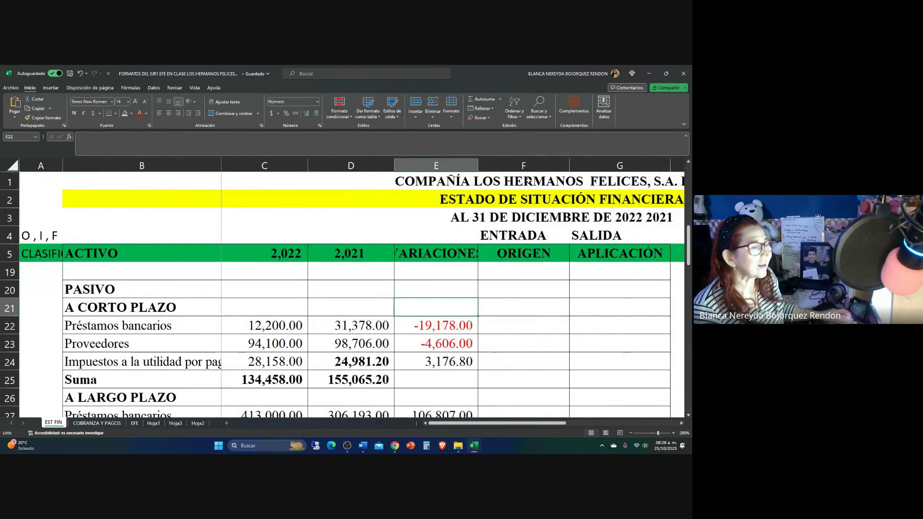
# Examine the ORIGEN and APLICACIÓN sign table for ACTIVO, PASIVO and CAPITAL in columns I to K
pyautogui.click(554, 303)
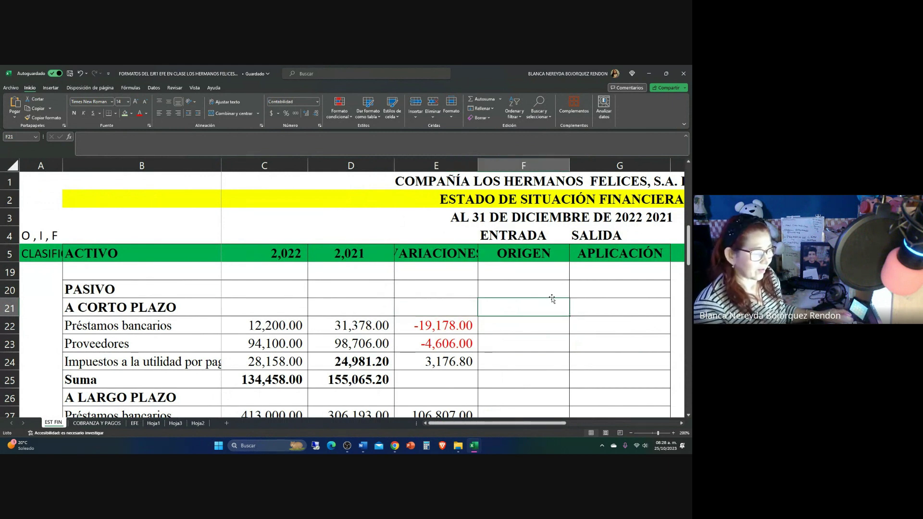
pyautogui.press('Right')
pyautogui.press('Right')
pyautogui.press('Right')
pyautogui.press('Right')
pyautogui.press('Right')
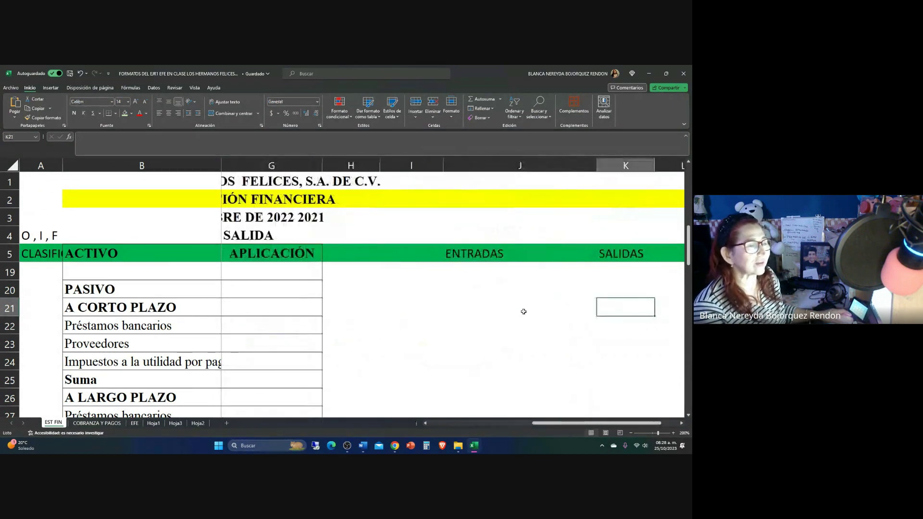
pyautogui.scroll(4, 431, 272)
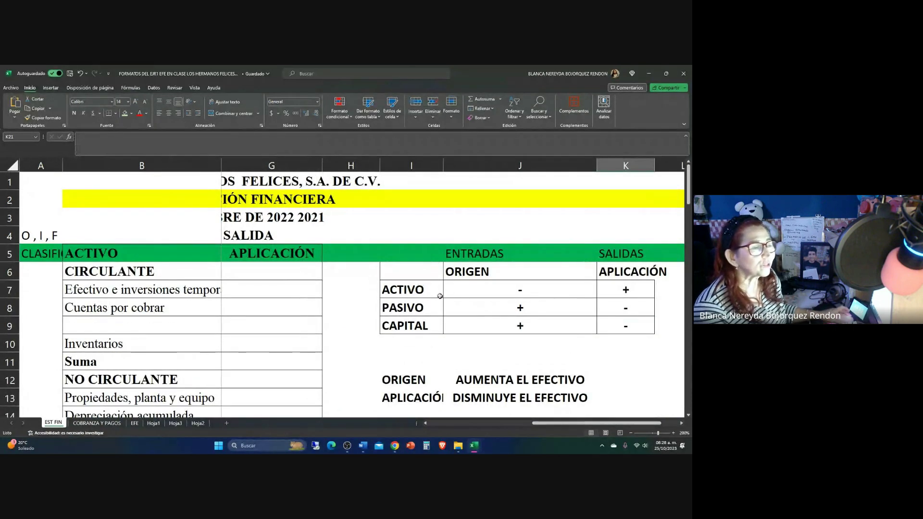
pyautogui.moveTo(454, 239); pyautogui.dragTo(642, 334)
# Make the SALIDAS and ENTRADAS headings in cells K5 and J5 bold and narrow column J
pyautogui.click(477, 253)
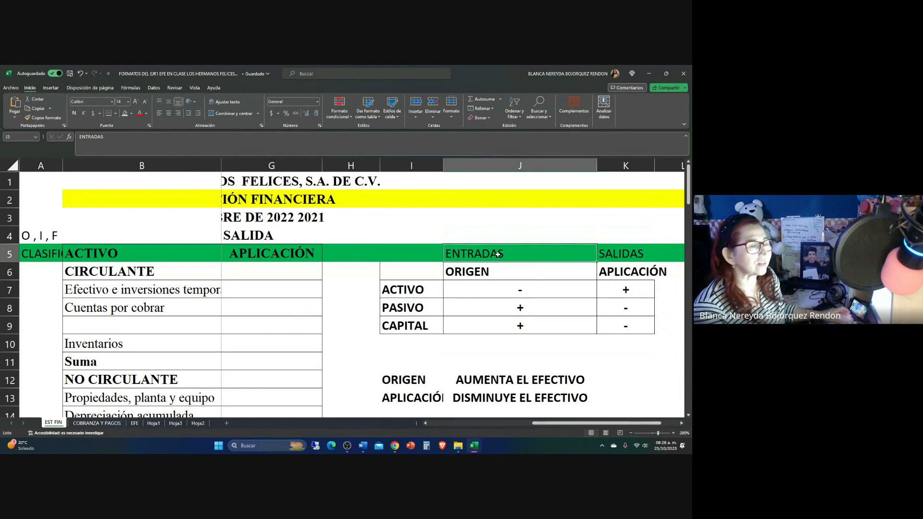
pyautogui.click(604, 255)
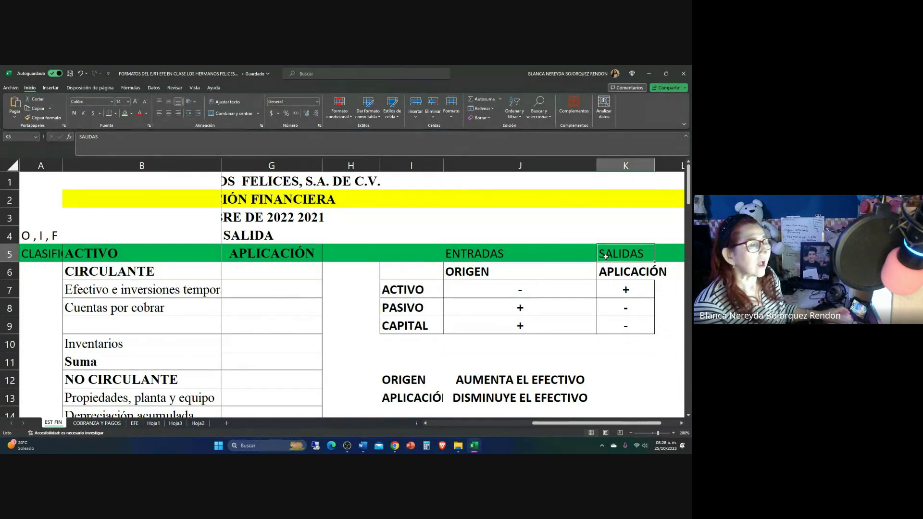
pyautogui.click(74, 113)
pyautogui.click(469, 260)
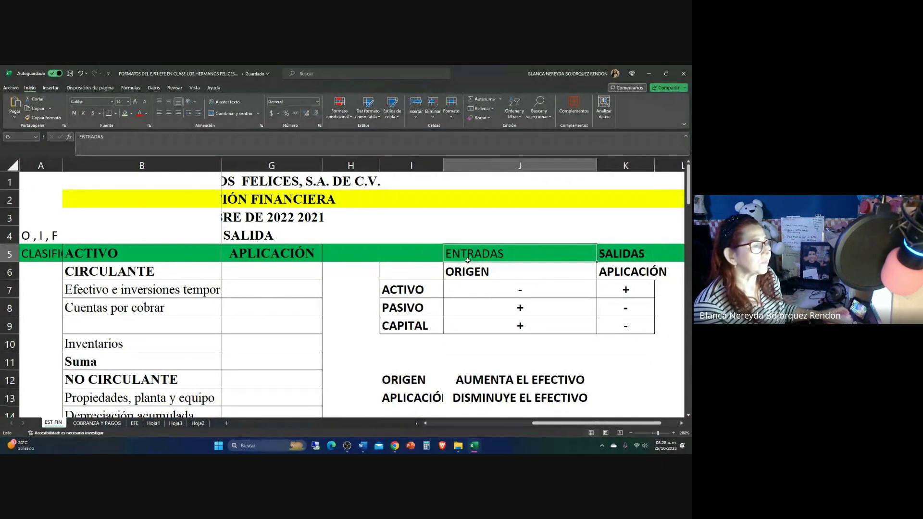
pyautogui.click(74, 113)
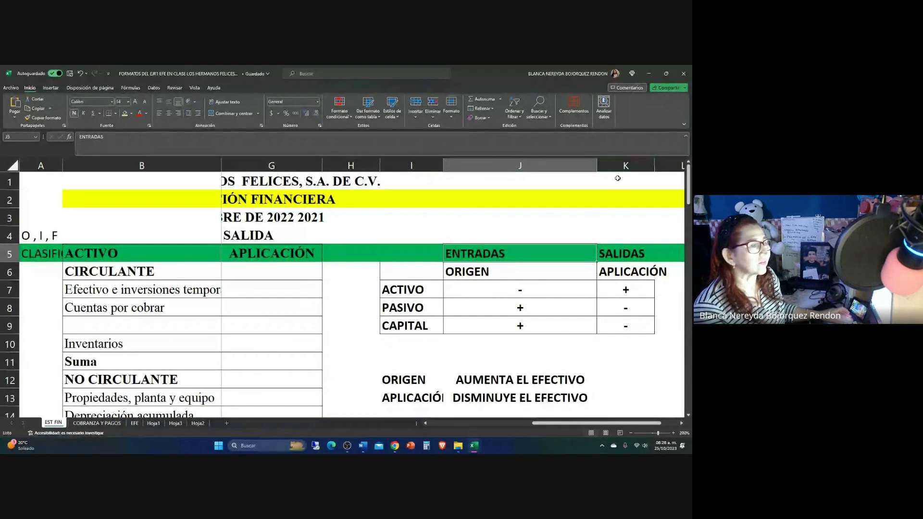
pyautogui.moveTo(596, 165)
pyautogui.mouseDown()
pyautogui.moveTo(550, 162)
pyautogui.moveTo(568, 167)
pyautogui.mouseUp()
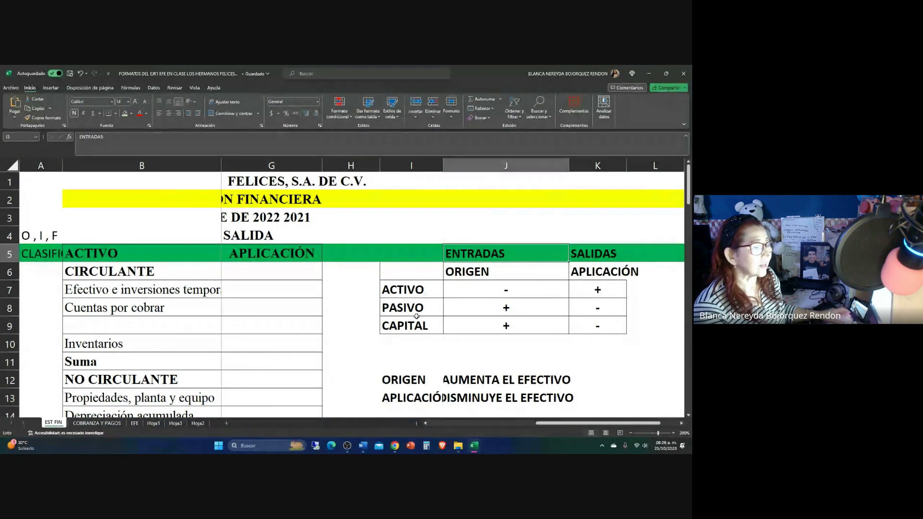
# Review the sign rules for ACTIVO, PASIVO and CAPITAL and the ORIGEN and APLICACIÓN definitions below them
pyautogui.click(395, 290)
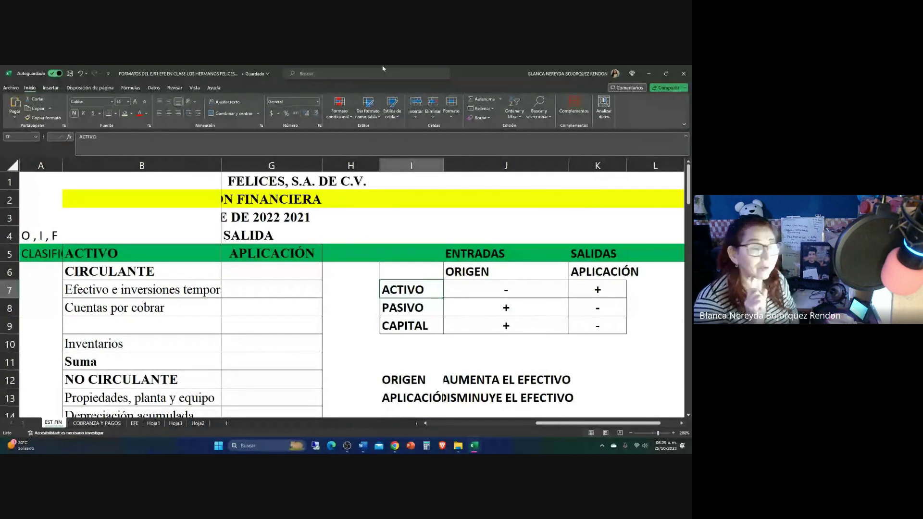
pyautogui.click(480, 310)
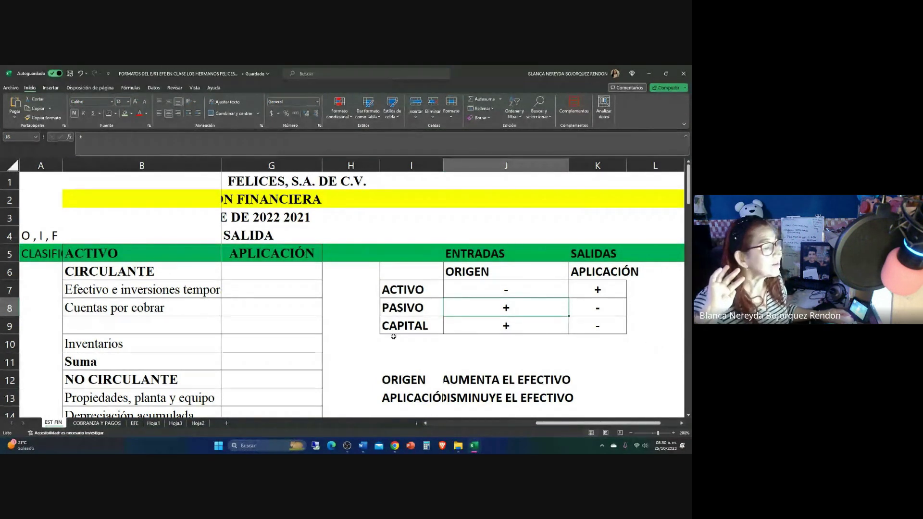
pyautogui.click(472, 328)
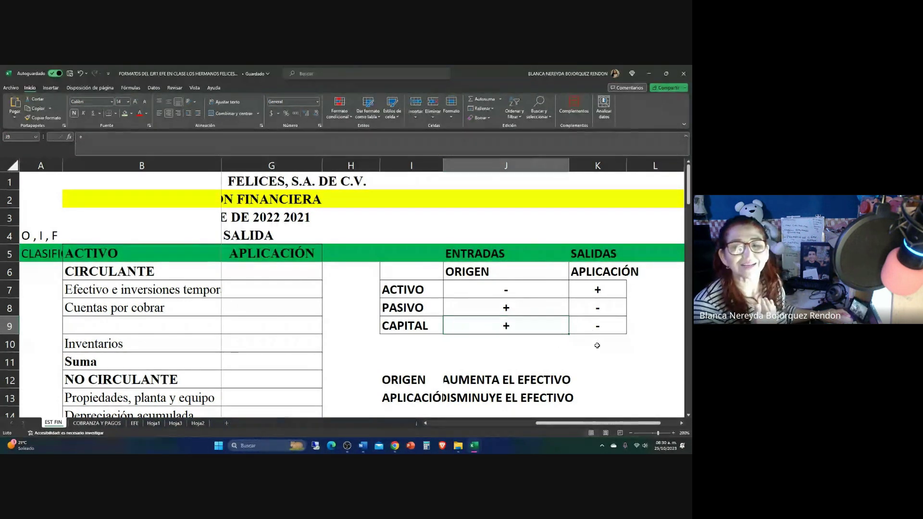
pyautogui.click(464, 383)
pyautogui.click(391, 399)
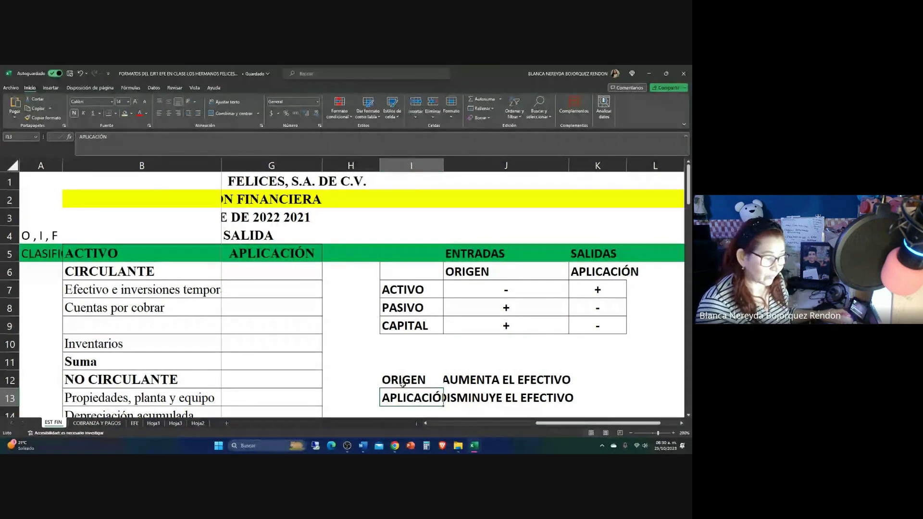
# Return to the statement's first columns and narrow the ORIGEN column F to just fit its heading
pyautogui.press('Left')
pyautogui.press('Left')
pyautogui.press('Left')
pyautogui.press('Left')
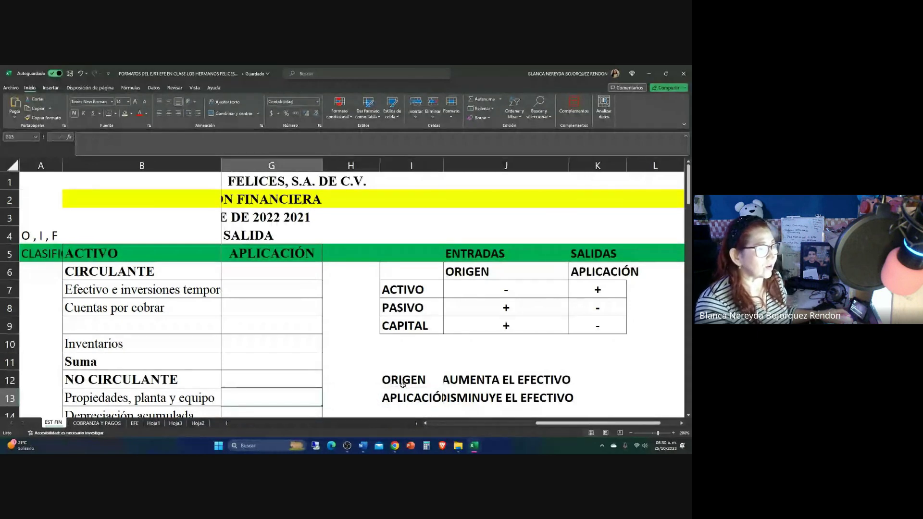
pyautogui.press('Left')
pyautogui.press('Left')
pyautogui.press('Left')
pyautogui.press('Left')
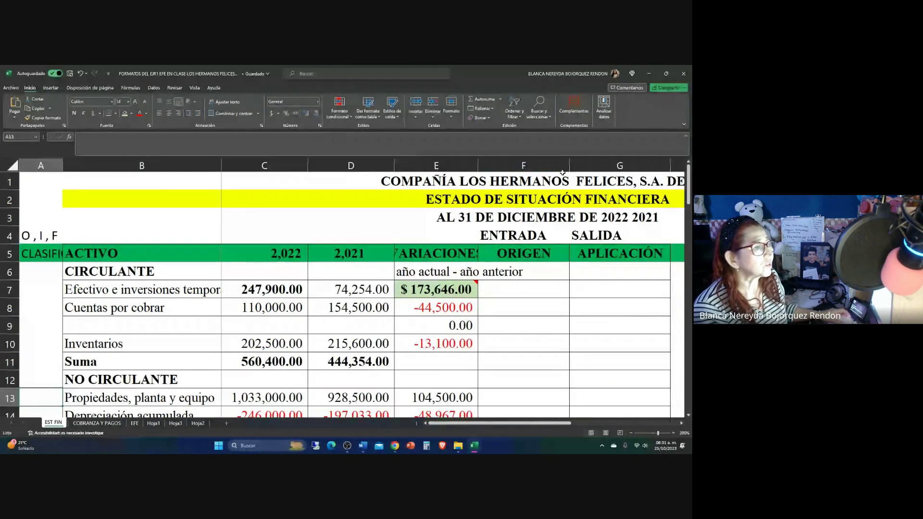
pyautogui.moveTo(570, 160); pyautogui.dragTo(529, 160)
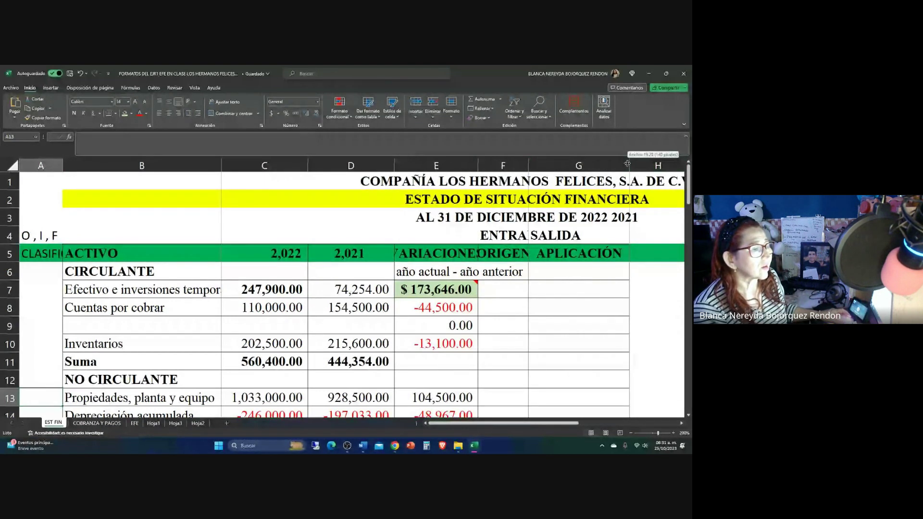
pyautogui.scroll(-5, 572, 159)
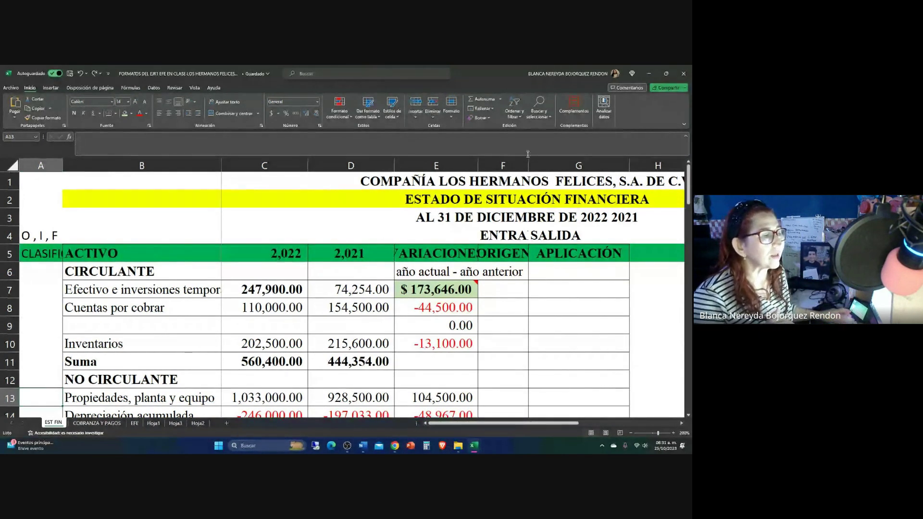
pyautogui.moveTo(528, 159); pyautogui.dragTo(544, 160)
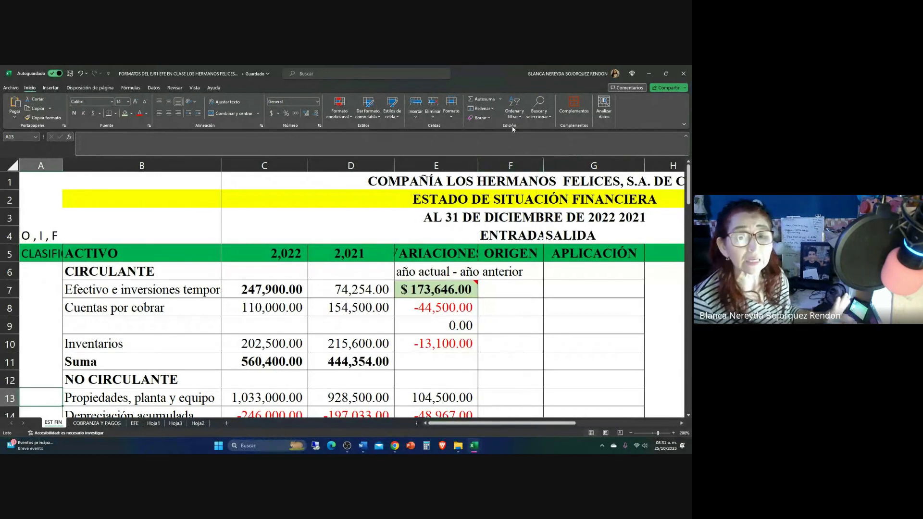
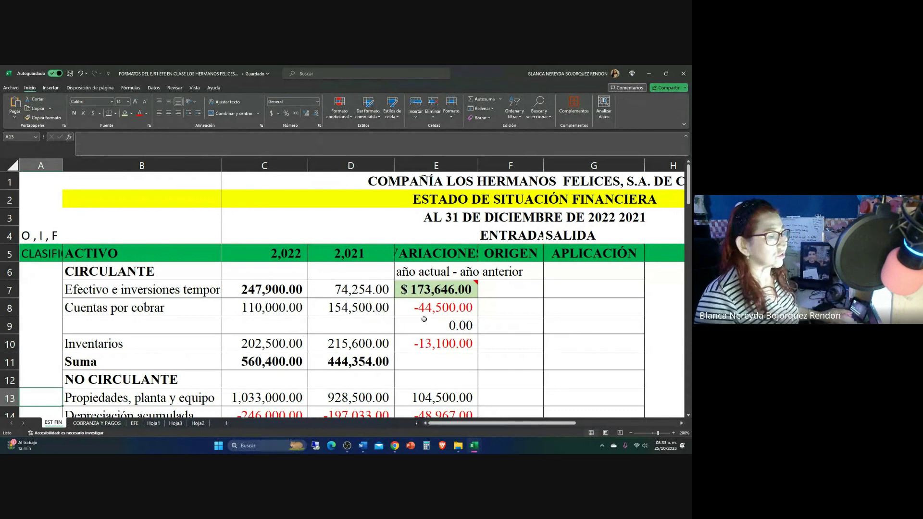
# Check the ACTIVO sign rule in the ORIGEN and APLICACIÓN table against the Efectivo e inversiones temporales variation
pyautogui.click(587, 272)
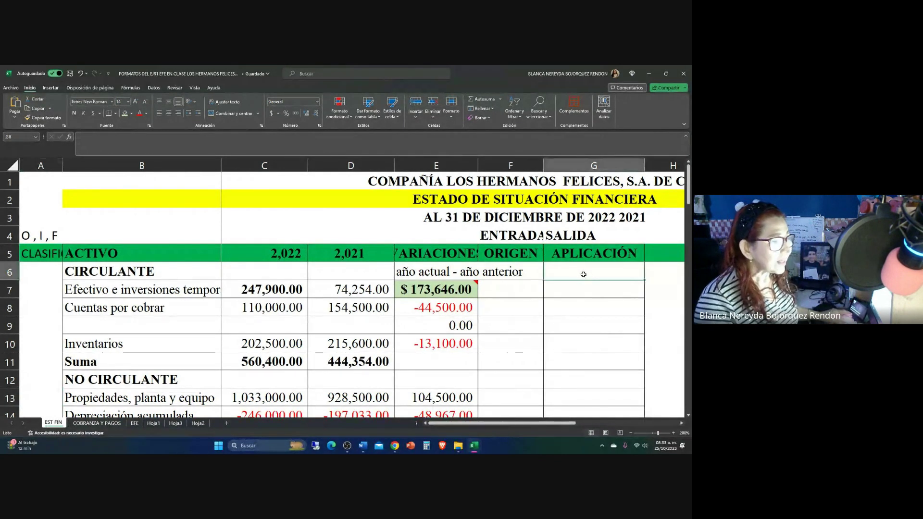
pyautogui.press('Right')
pyautogui.press('Right')
pyautogui.press('Right')
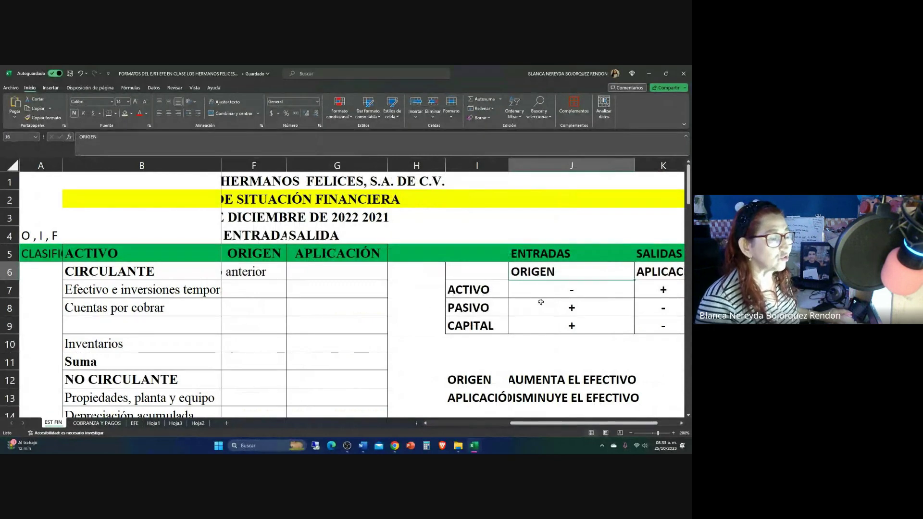
pyautogui.click(542, 293)
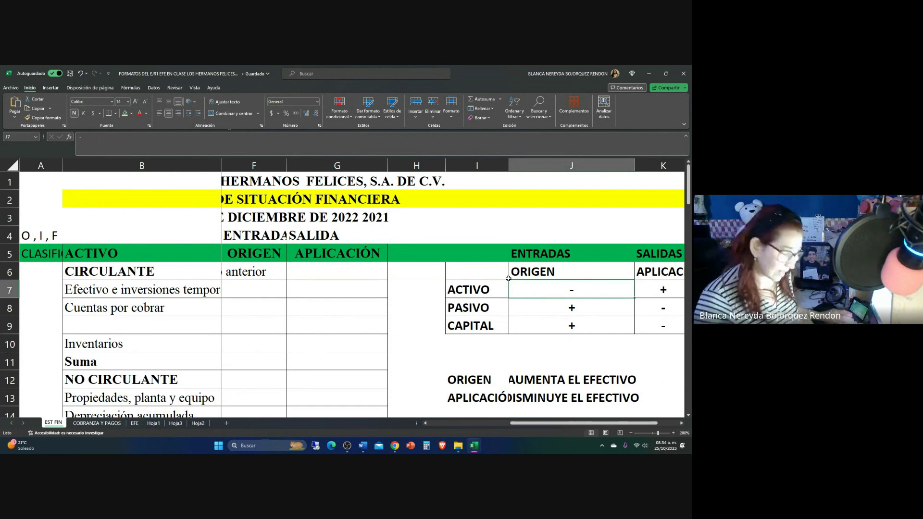
pyautogui.press('Left')
pyautogui.press('Left')
pyautogui.press('Left')
pyautogui.press('Left')
pyautogui.press('Left')
pyautogui.press('Left')
pyautogui.press('Left')
pyautogui.press('Left')
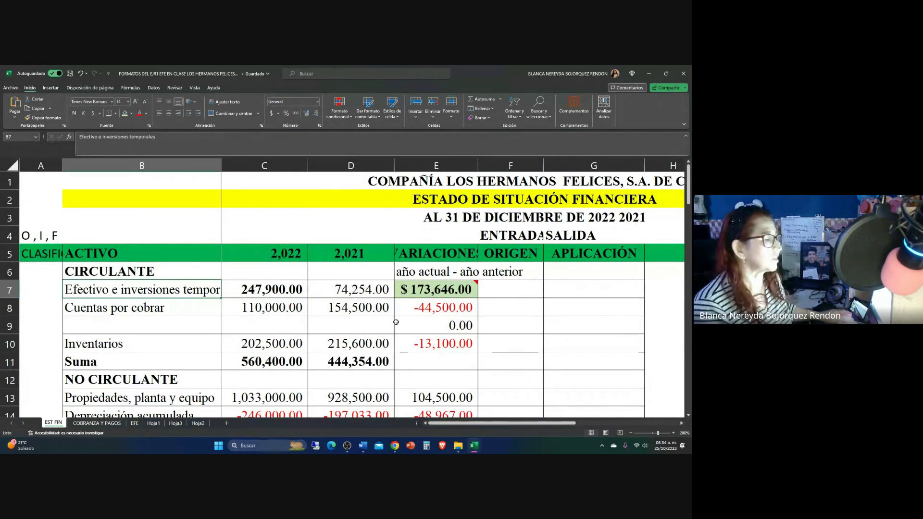
pyautogui.press('Right')
pyautogui.press('Right')
pyautogui.press('Right')
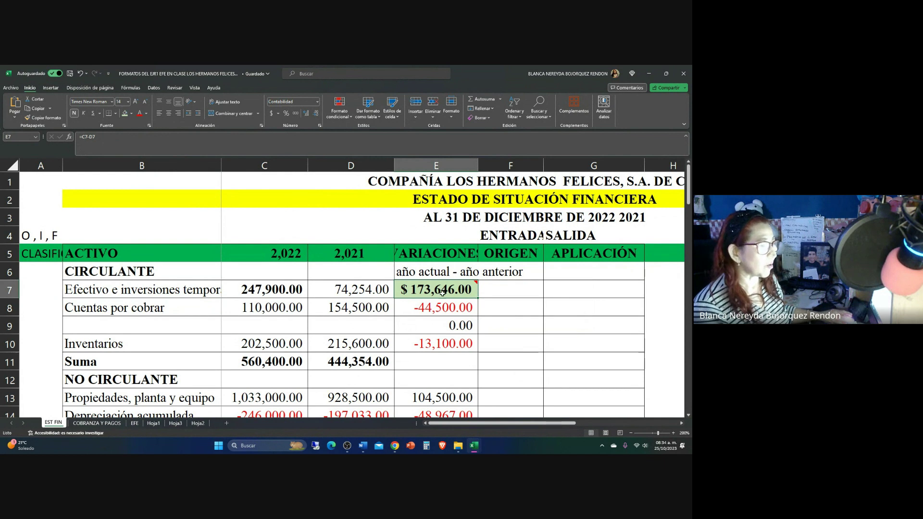
# Carry the Efectivo e inversiones temporales variation into its APLICACIÓN cell G7 with a formula referencing E7
pyautogui.click(583, 286)
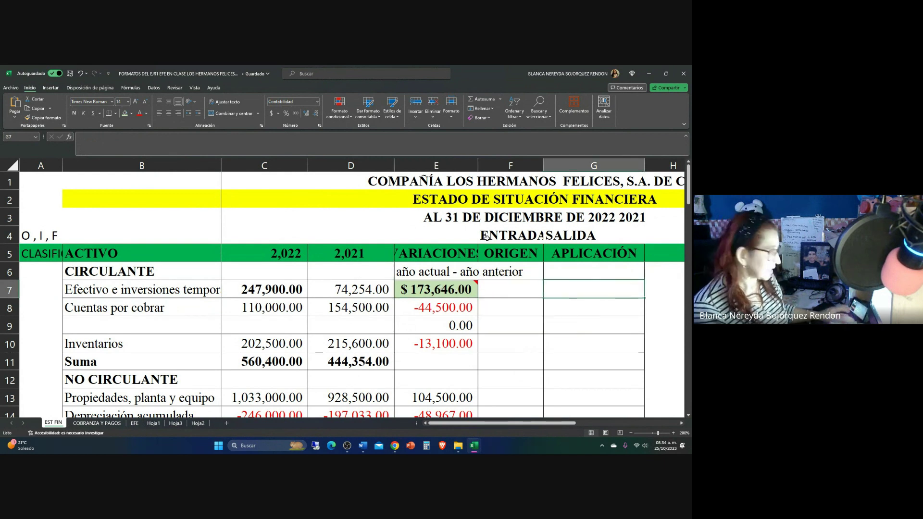
pyautogui.write('=')
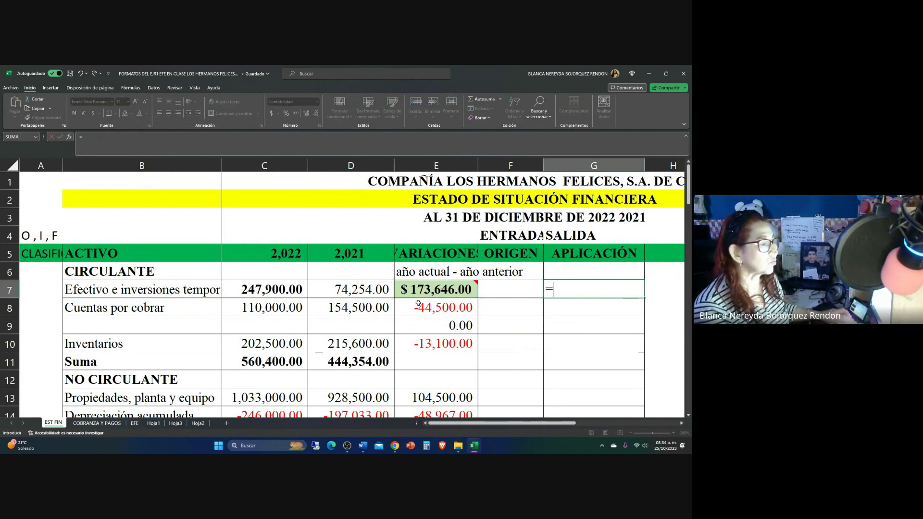
pyautogui.click(426, 290)
pyautogui.press('Return')
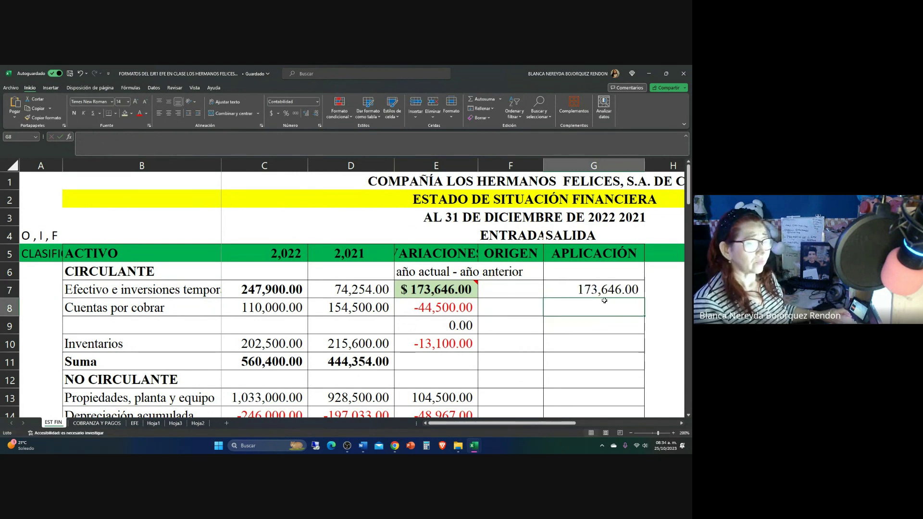
pyautogui.click(597, 285)
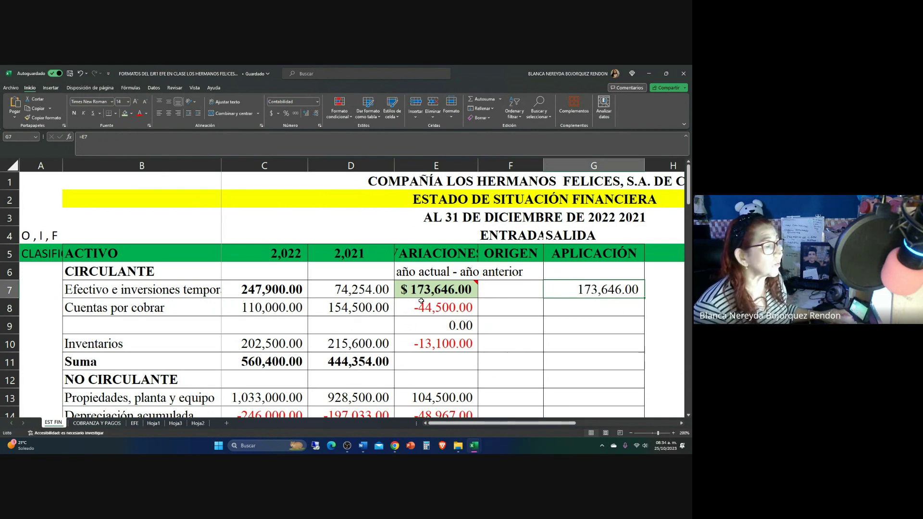
pyautogui.moveTo(409, 293)
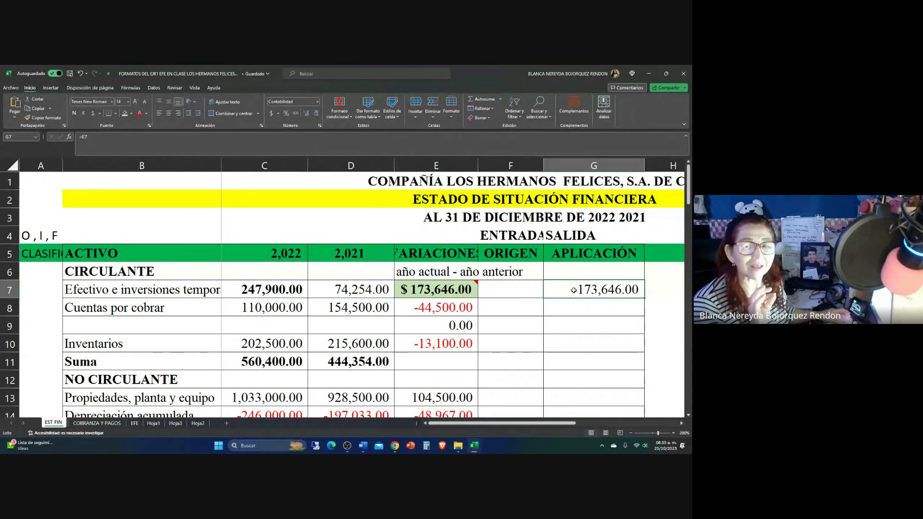
pyautogui.click(440, 288)
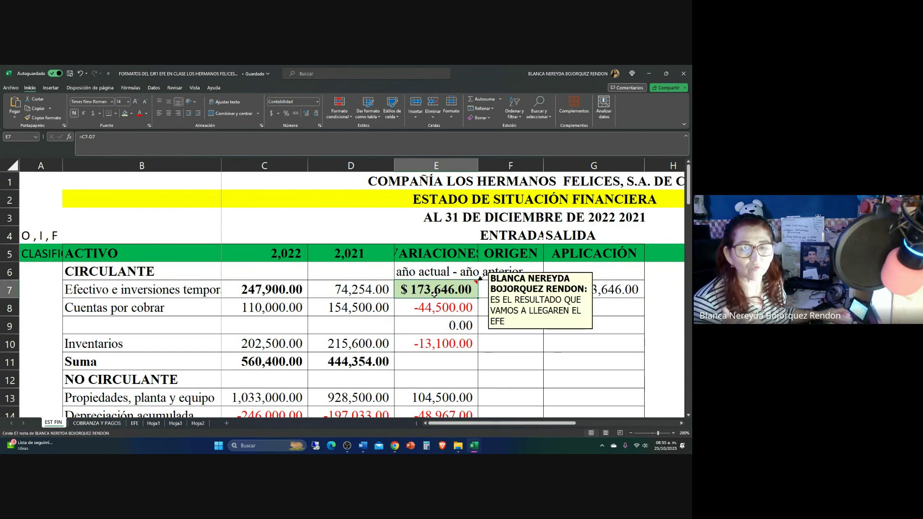
# Enter "O , I , F" in cell A6 and classify Efectivo e inversiones temporales as OP in cell A7
pyautogui.click(81, 291)
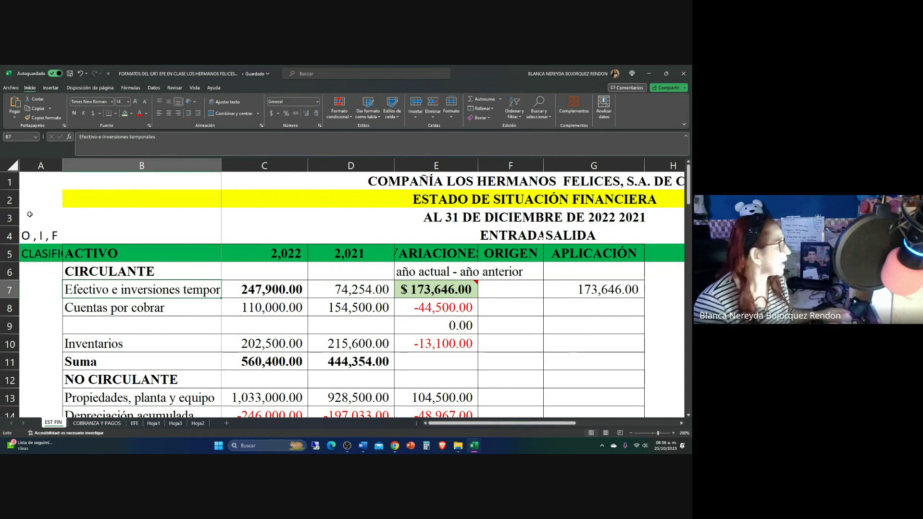
pyautogui.click(36, 273)
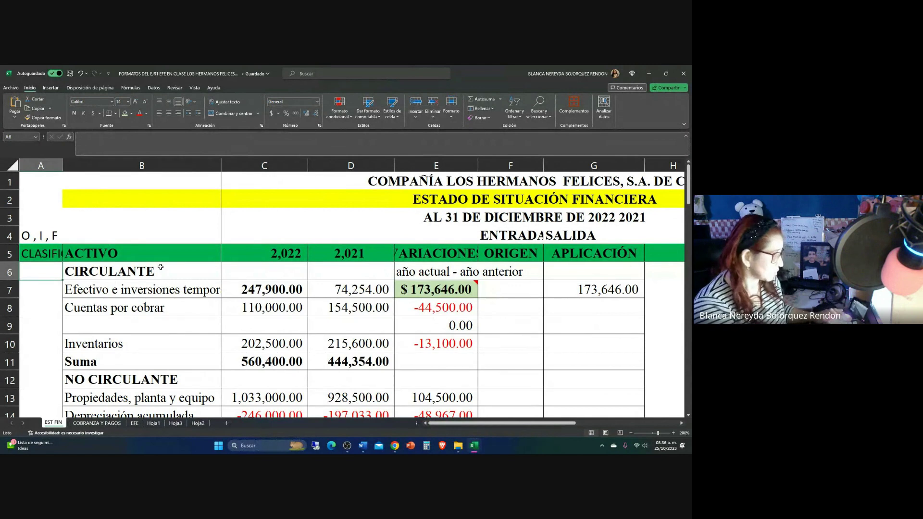
pyautogui.write('O')
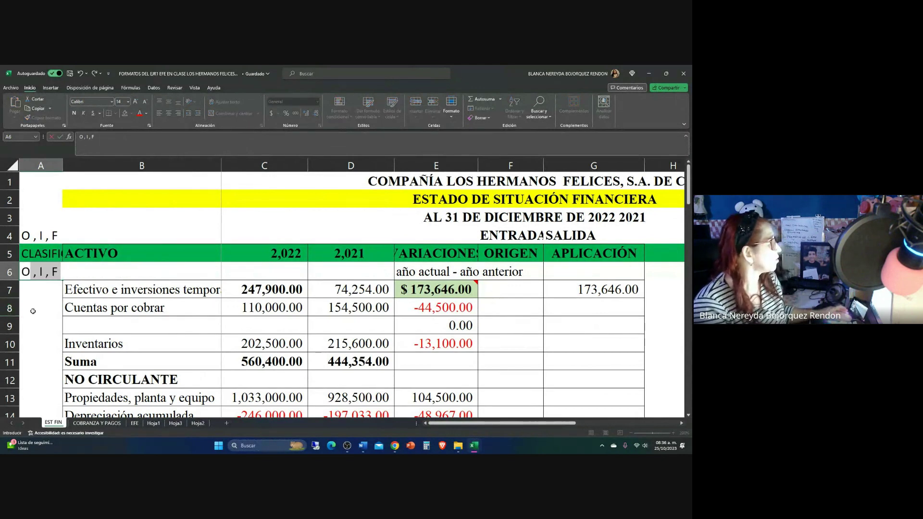
pyautogui.press('Return')
pyautogui.hotkey('ctrl', 'd')
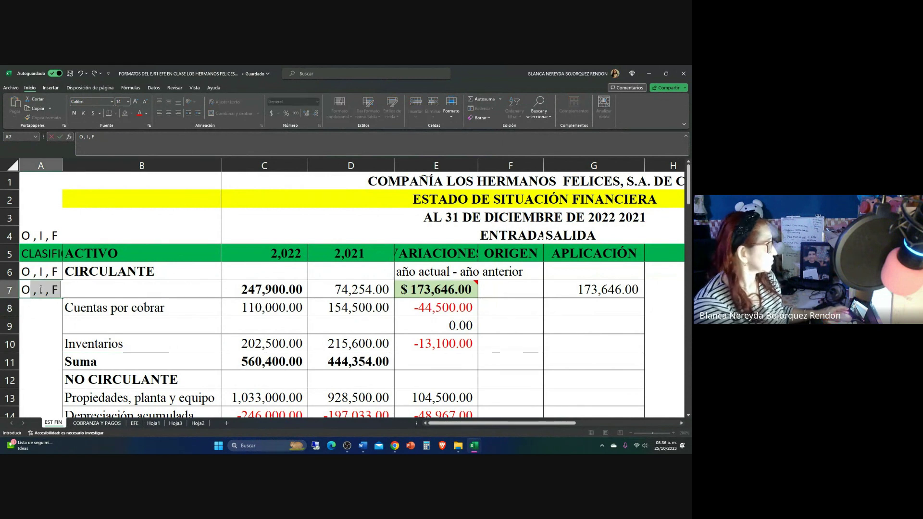
pyautogui.press('Delete')
pyautogui.write('OP')
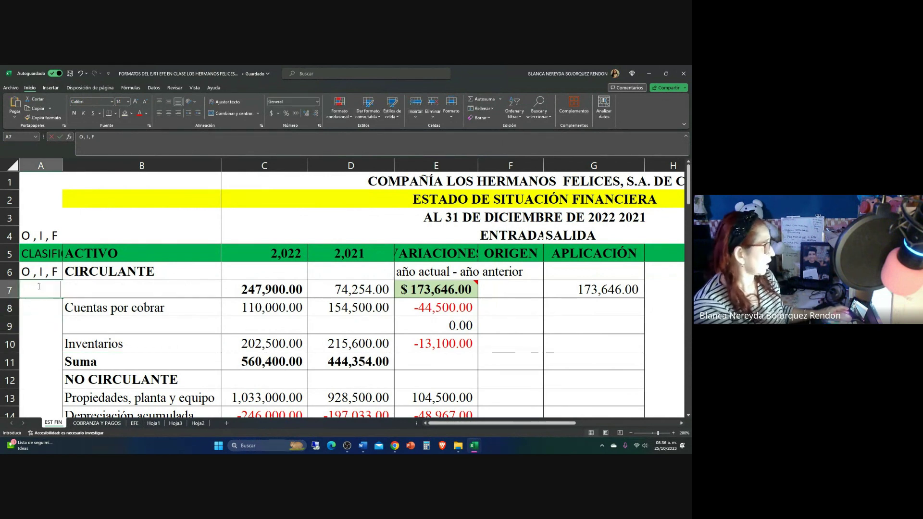
pyautogui.click(45, 321)
pyautogui.click(40, 311)
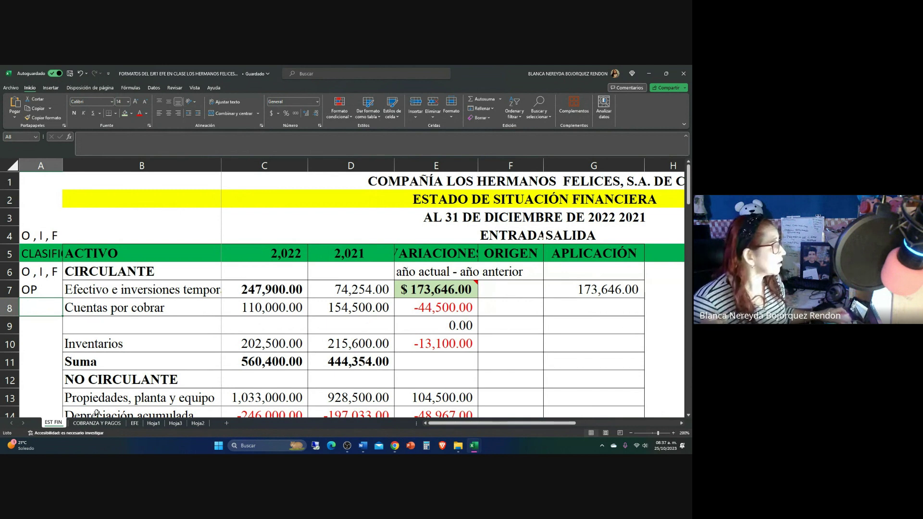
# Compare the Cuentas por cobrar variation with the ACTIVO sign rules for ORIGEN and APLICACIÓN
pyautogui.click(88, 308)
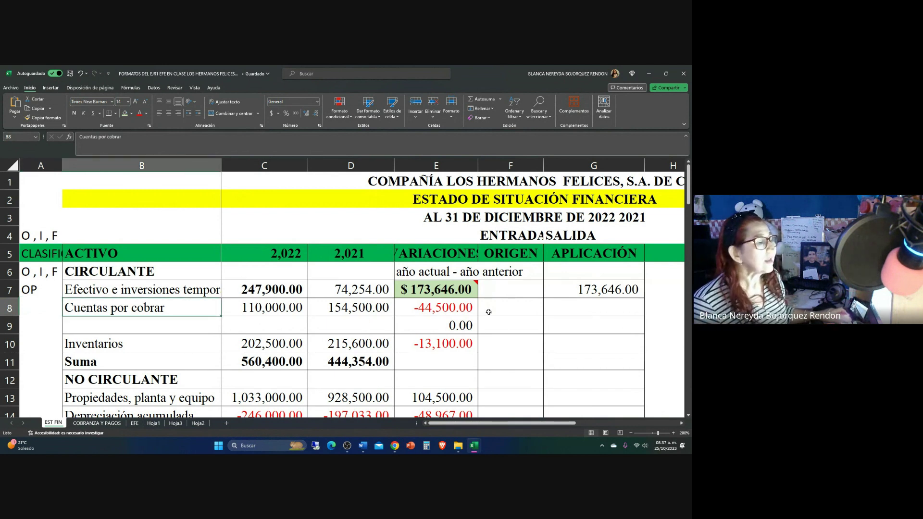
pyautogui.click(413, 312)
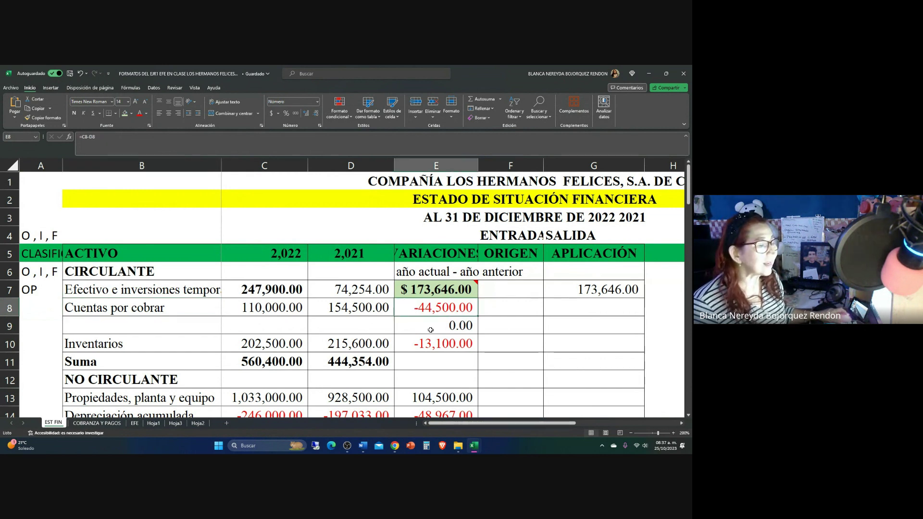
pyautogui.click(488, 310)
pyautogui.press('Right')
pyautogui.press('Right')
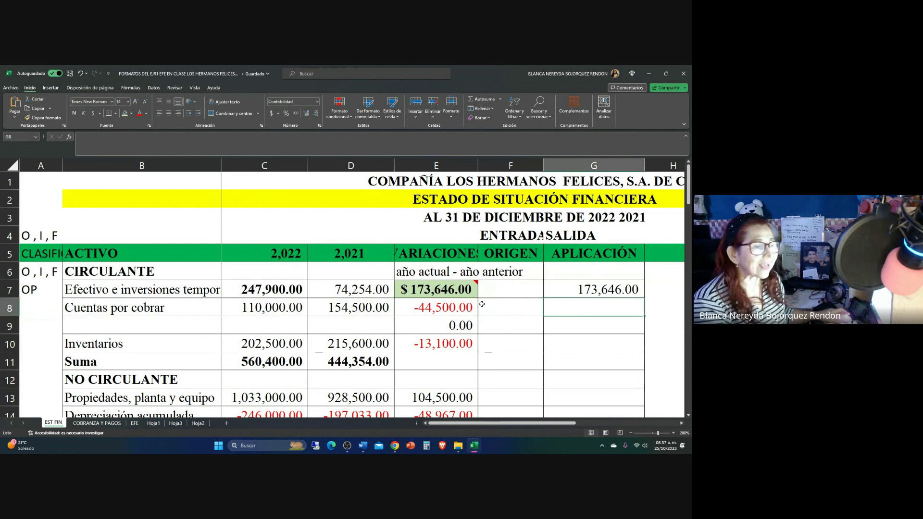
pyautogui.press('Right')
pyautogui.press('Right')
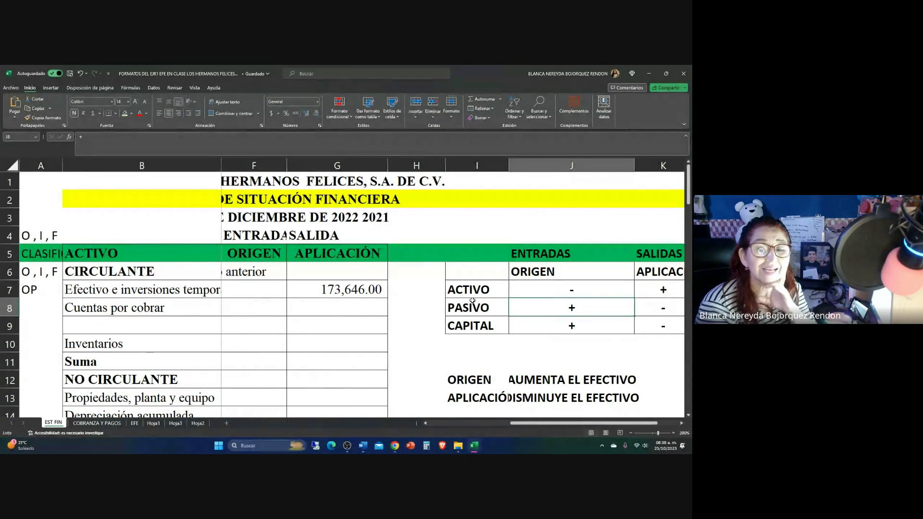
pyautogui.press('Left')
pyautogui.press('Left')
pyautogui.press('Left')
pyautogui.press('Left')
pyautogui.press('Left')
pyautogui.press('Left')
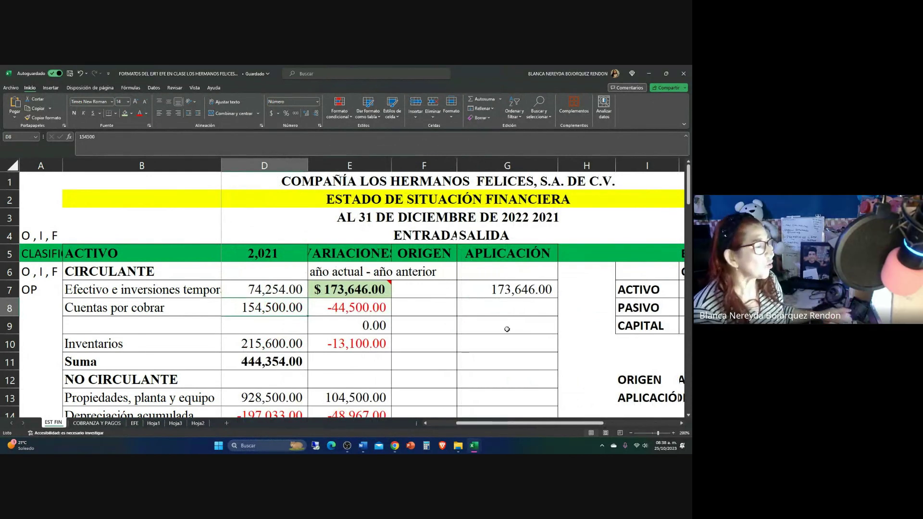
pyautogui.click(330, 312)
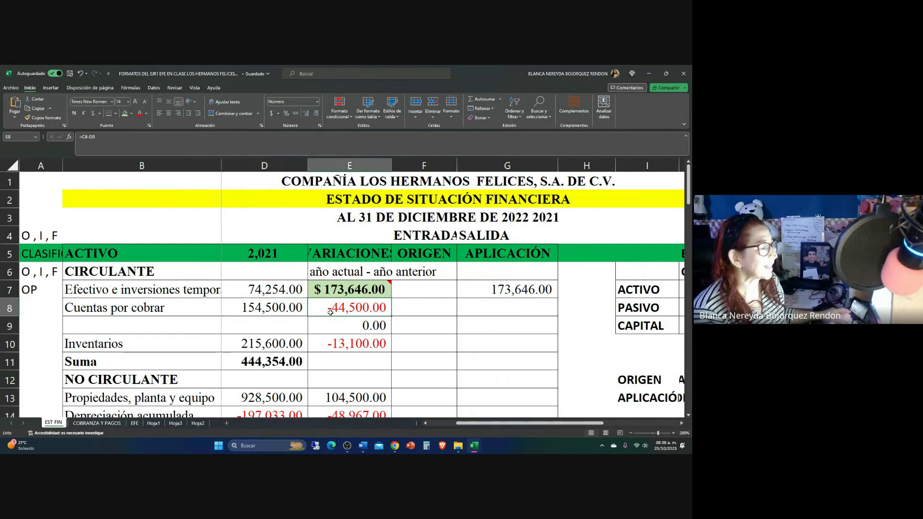
pyautogui.click(612, 307)
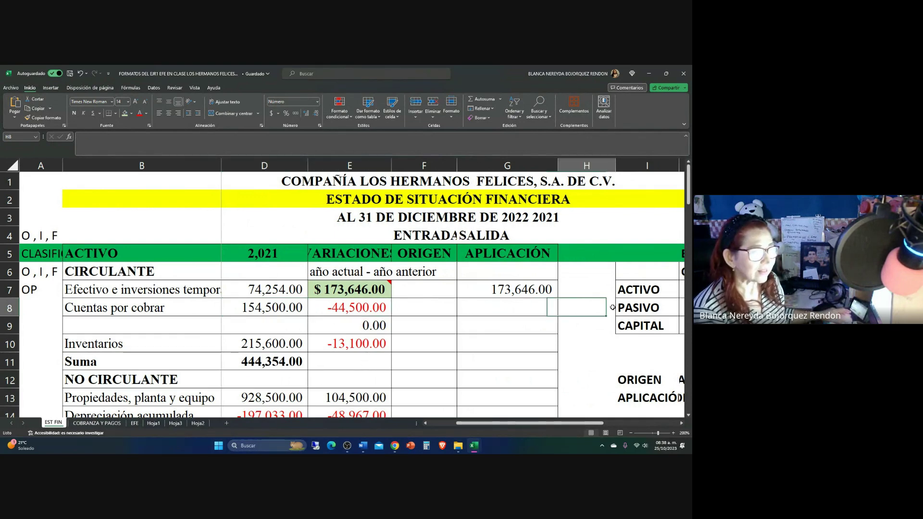
pyautogui.press('Right')
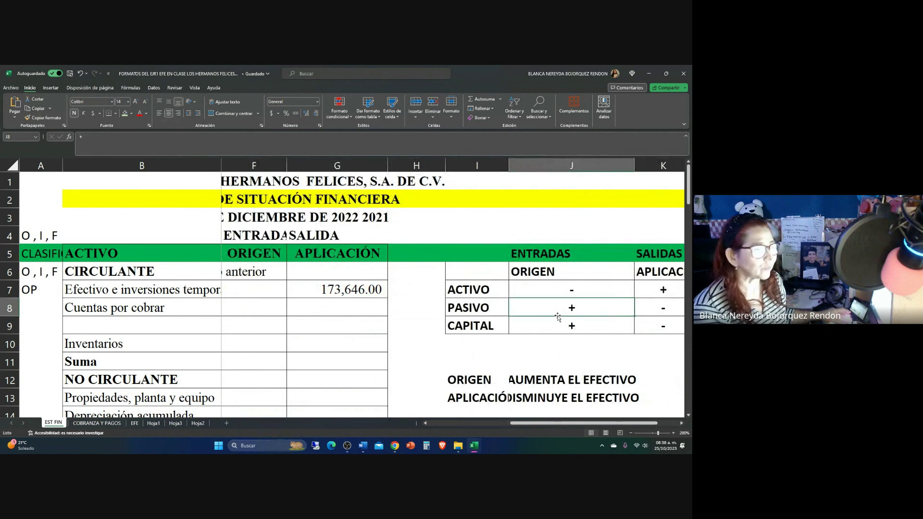
pyautogui.press('Right')
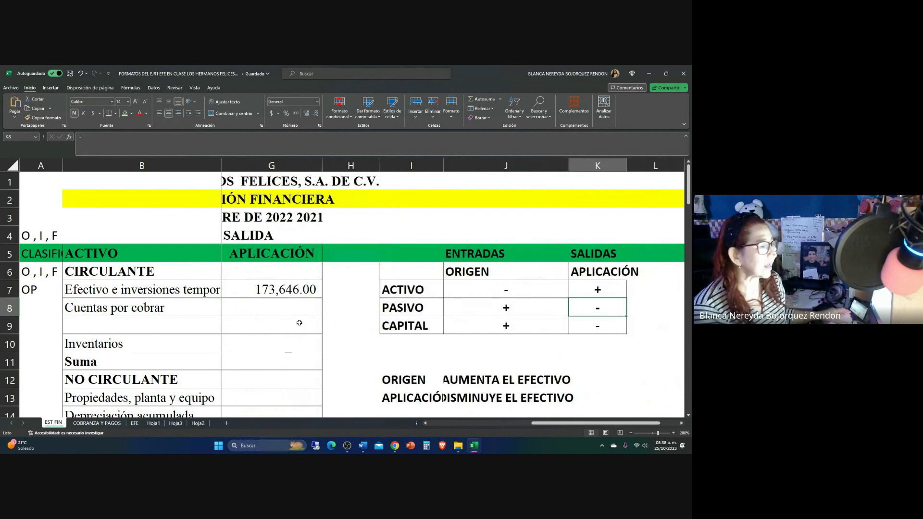
pyautogui.click(473, 290)
pyautogui.click(267, 305)
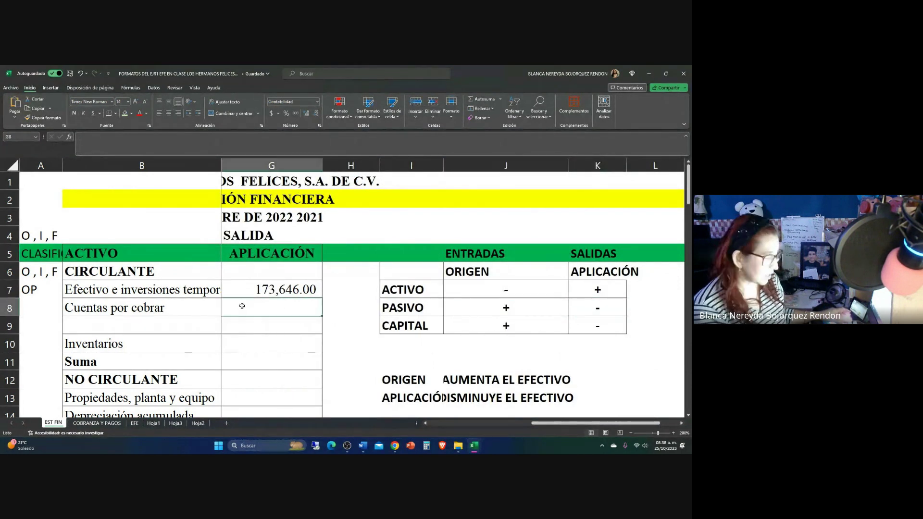
# Enter 44500 as the ORIGEN amount for Cuentas por cobrar in cell F8 and widen column F to fit it
pyautogui.press('Left')
pyautogui.press('Left')
pyautogui.click(337, 307)
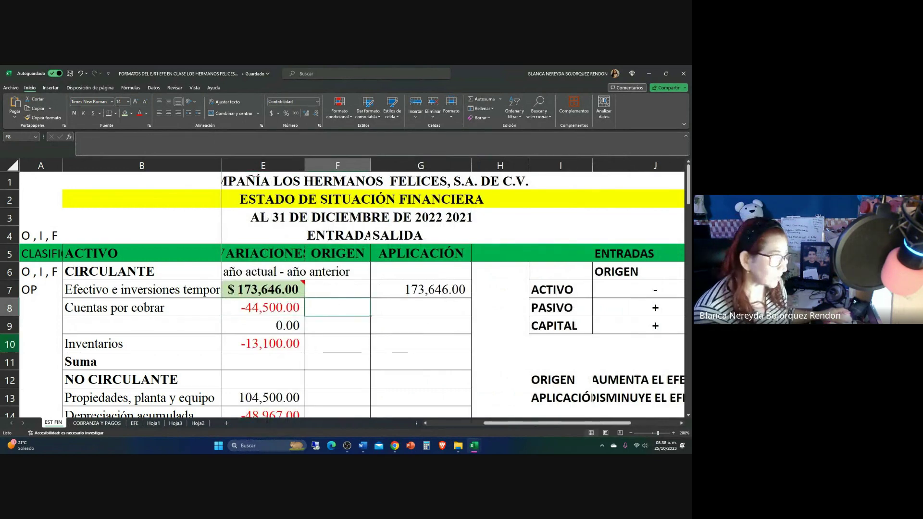
pyautogui.write('44500')
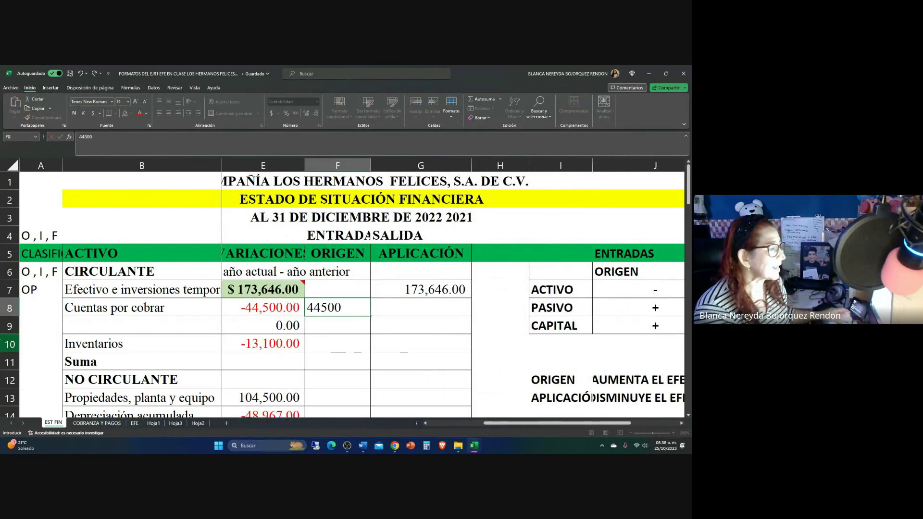
pyautogui.press('Return')
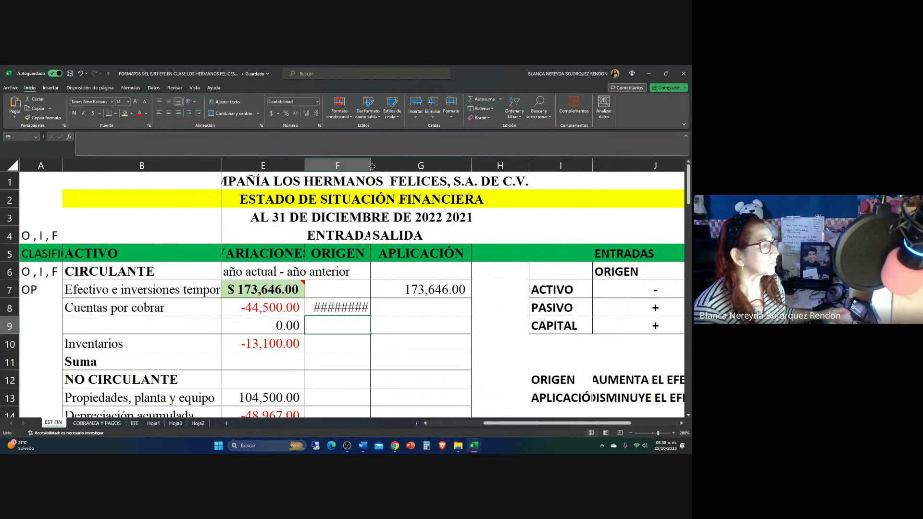
pyautogui.moveTo(371, 168); pyautogui.dragTo(384, 167)
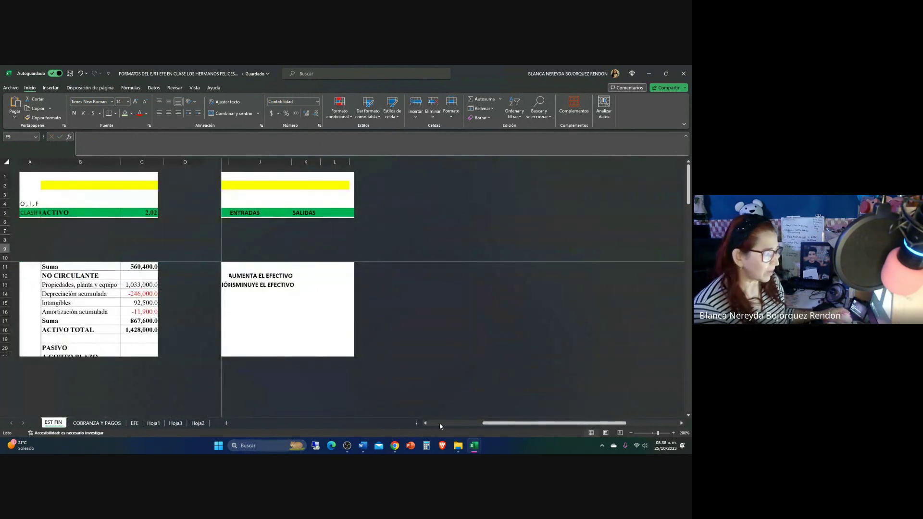
pyautogui.click(351, 325)
pyautogui.click(518, 363)
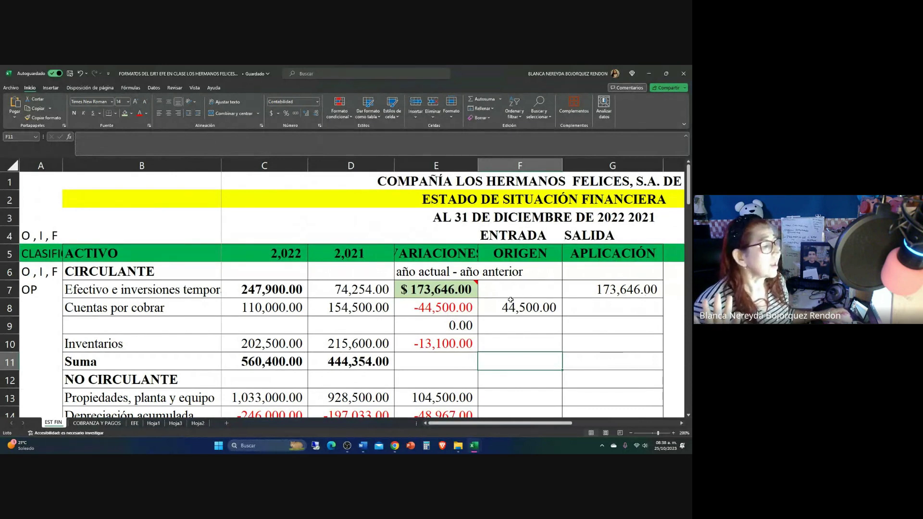
pyautogui.click(460, 309)
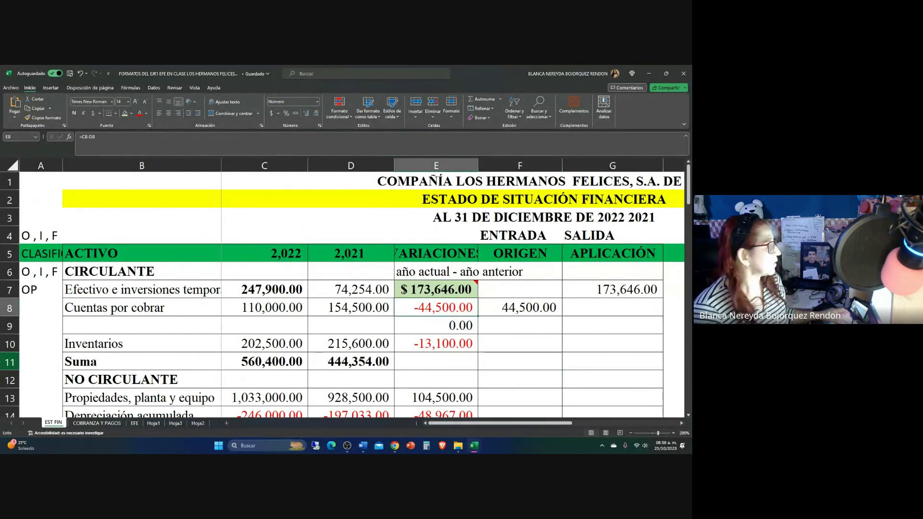
pyautogui.click(102, 313)
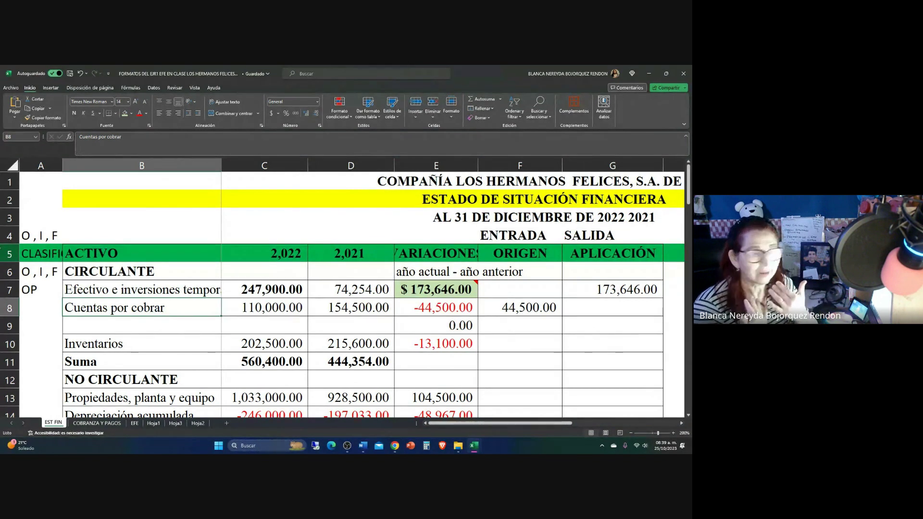
# Check the Cuentas por cobrar balances and ORIGEN amount, and classify the account as OP in cell A8
pyautogui.click(335, 309)
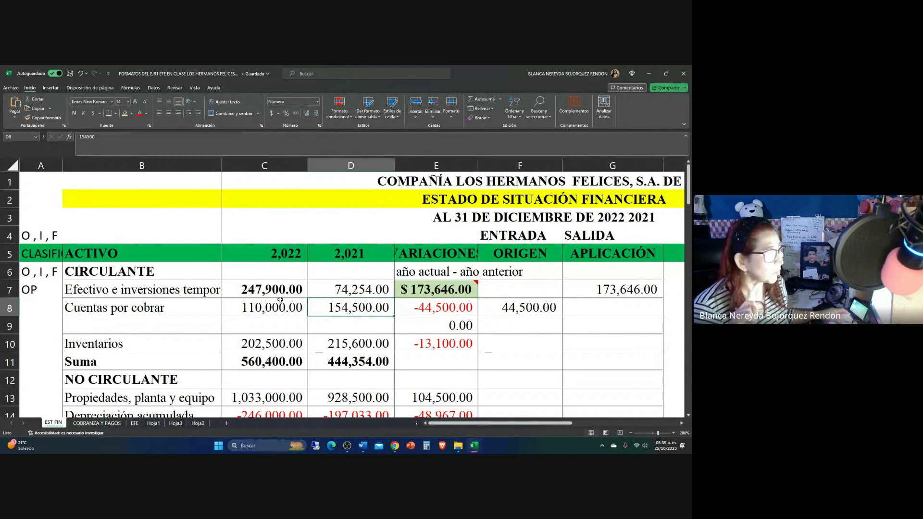
pyautogui.click(248, 310)
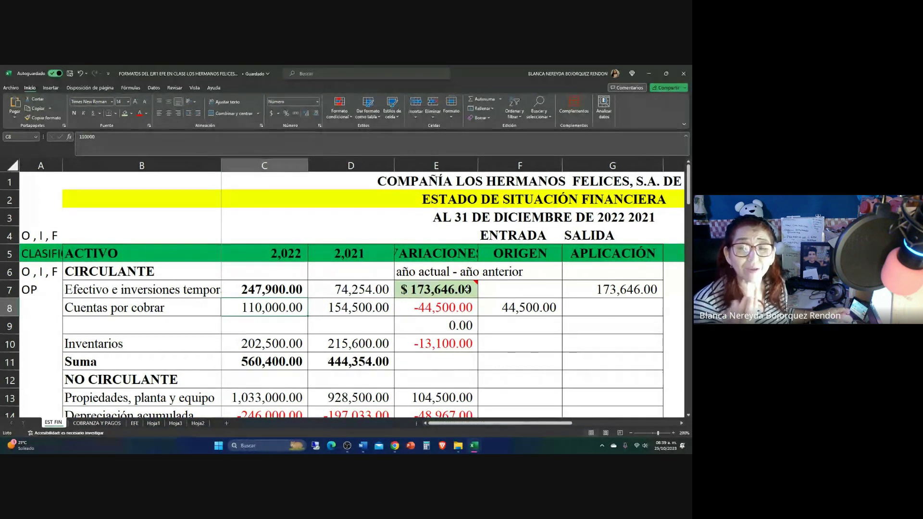
pyautogui.moveTo(469, 280)
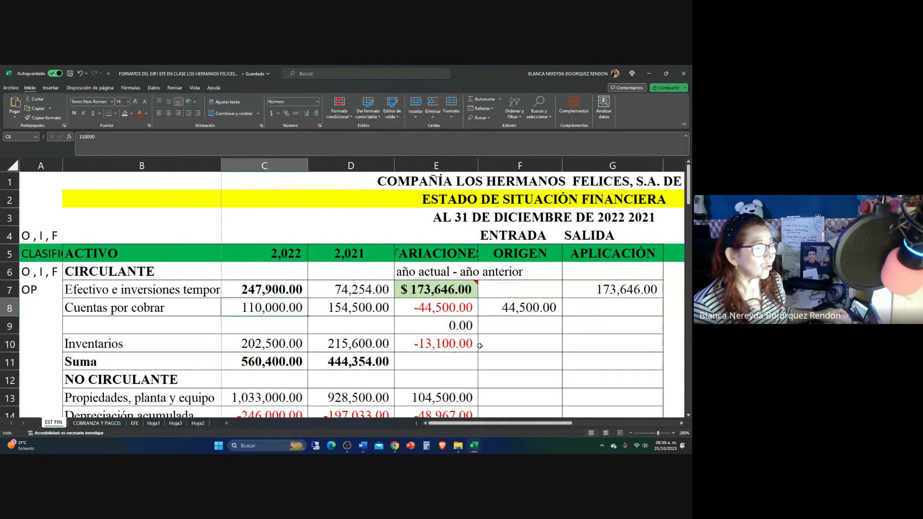
pyautogui.click(524, 308)
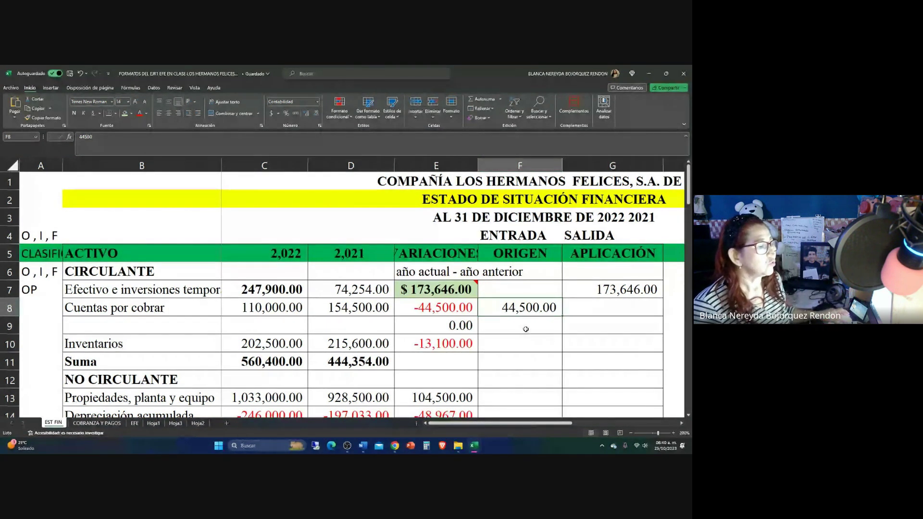
pyautogui.click(29, 310)
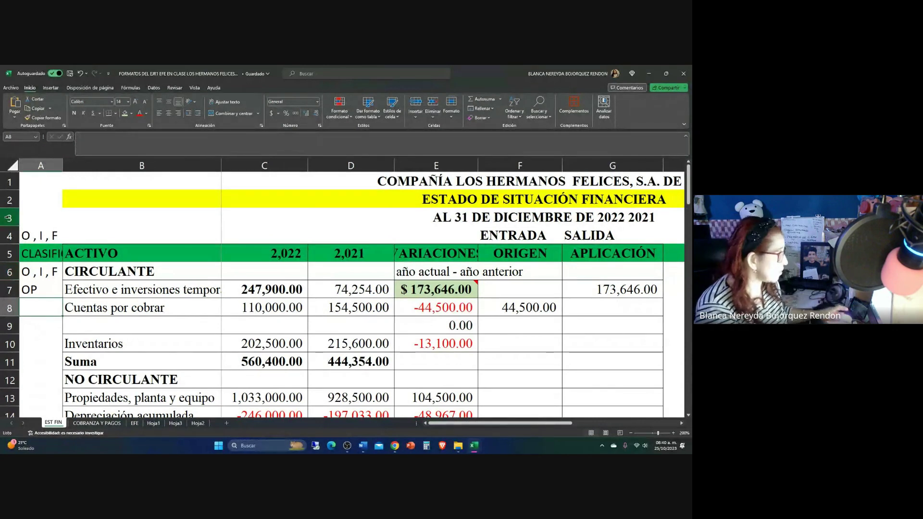
pyautogui.write('OP')
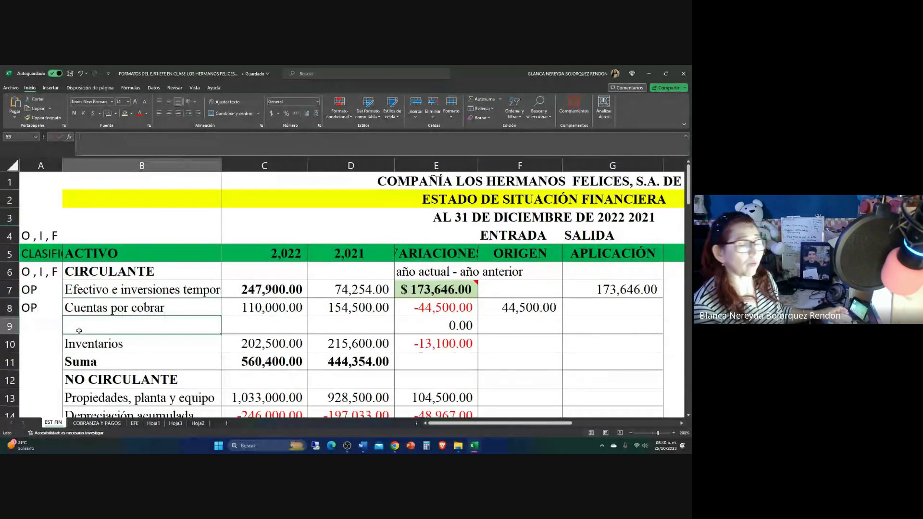
pyautogui.click(77, 321)
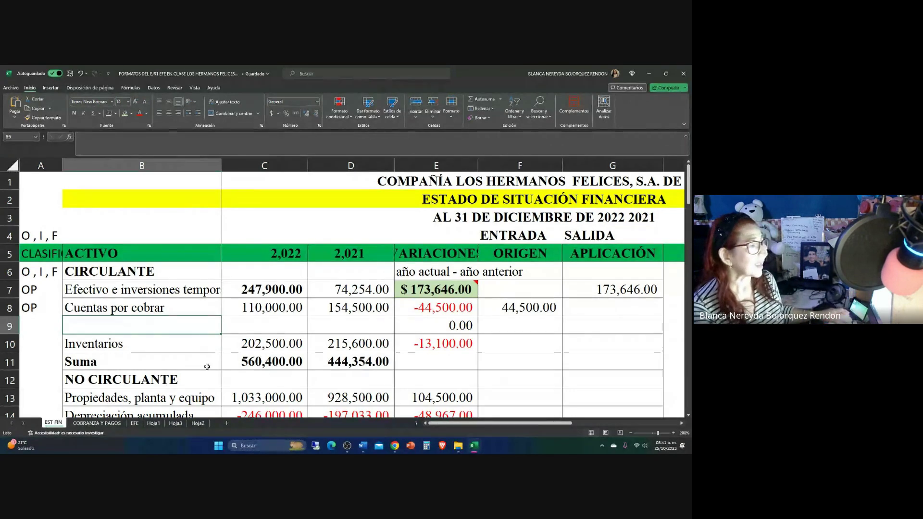
# Compare the Inventarios variation in E10 with the ACTIVO sign rules for ORIGEN and APLICACIÓN
pyautogui.click(421, 338)
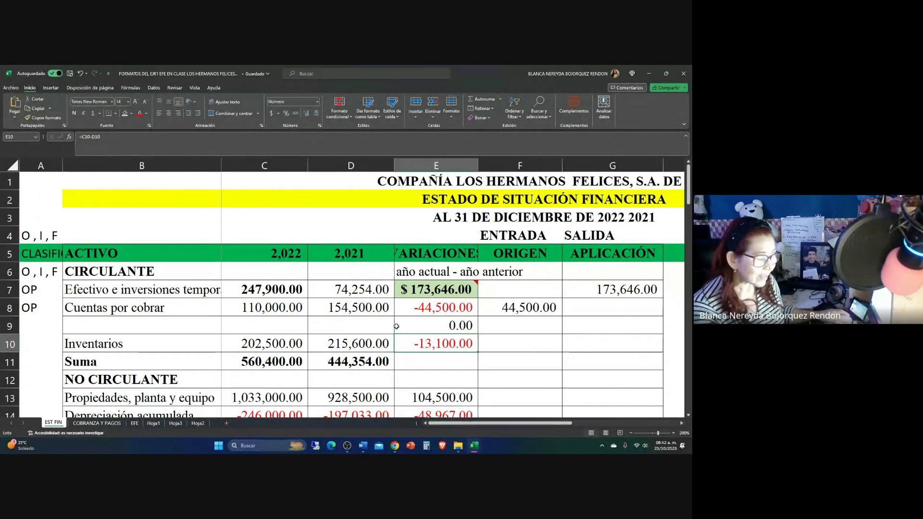
pyautogui.press('Right')
pyautogui.press('Right')
pyautogui.press('Right')
pyautogui.press('Right')
pyautogui.press('Right')
pyautogui.press('Right')
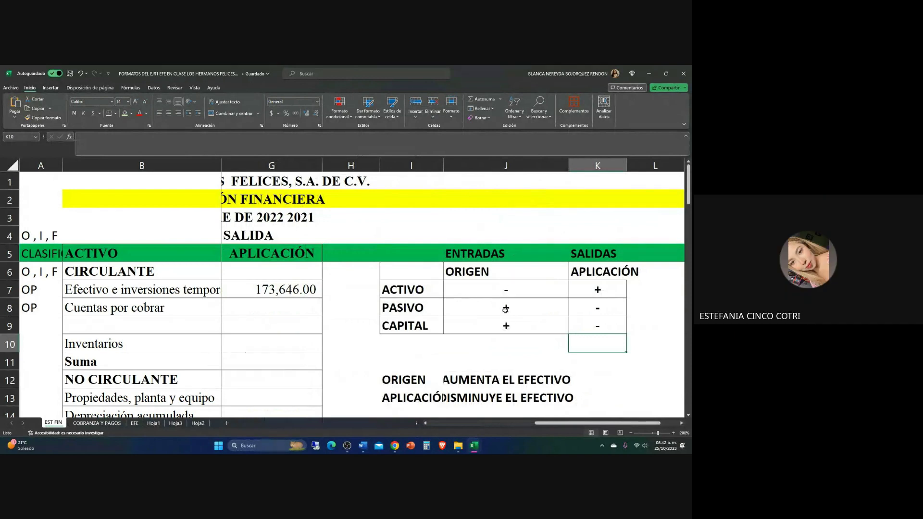
pyautogui.press('Up')
pyautogui.press('Up')
pyautogui.press('Up')
pyautogui.press('Left')
pyautogui.press('Left')
pyautogui.press('Left')
pyautogui.press('Left')
pyautogui.press('Left')
pyautogui.press('Left')
pyautogui.press('Left')
pyautogui.press('Left')
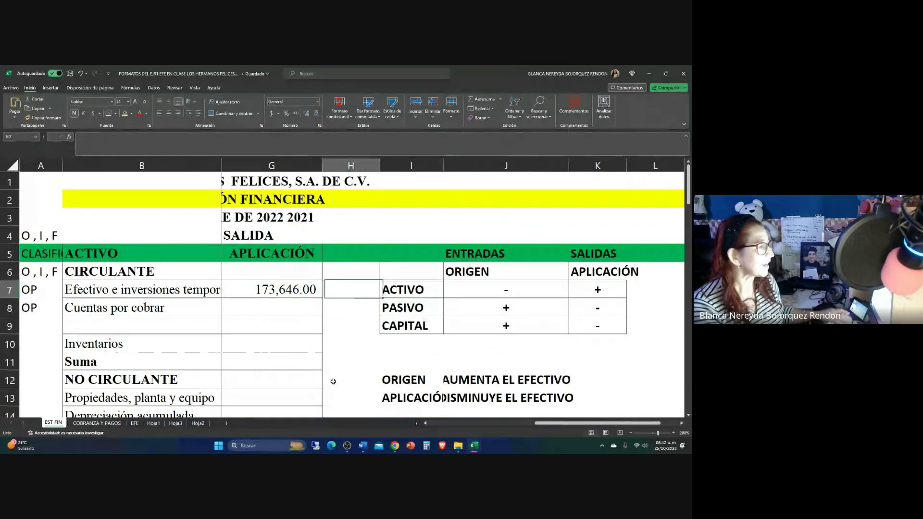
# Enter 13,100 as the ORIGEN amount for Inventarios in cell F10
pyautogui.click(504, 345)
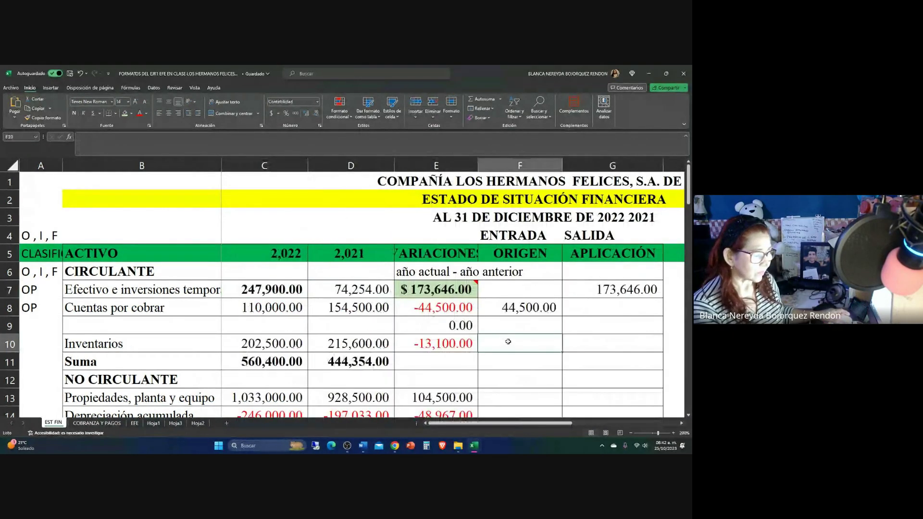
pyautogui.write('13,100')
pyautogui.press('Return')
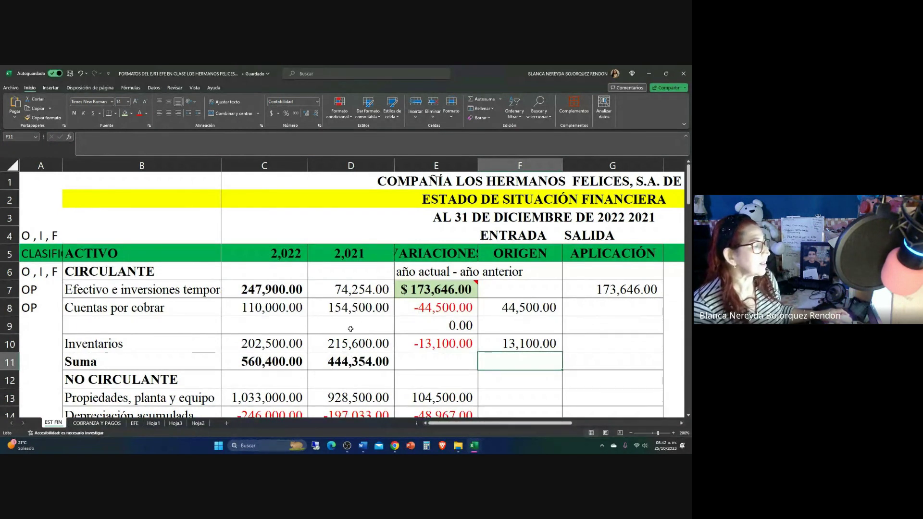
# Check the Inventarios balances and variation, and classify the account as OP in cell A10
pyautogui.click(324, 346)
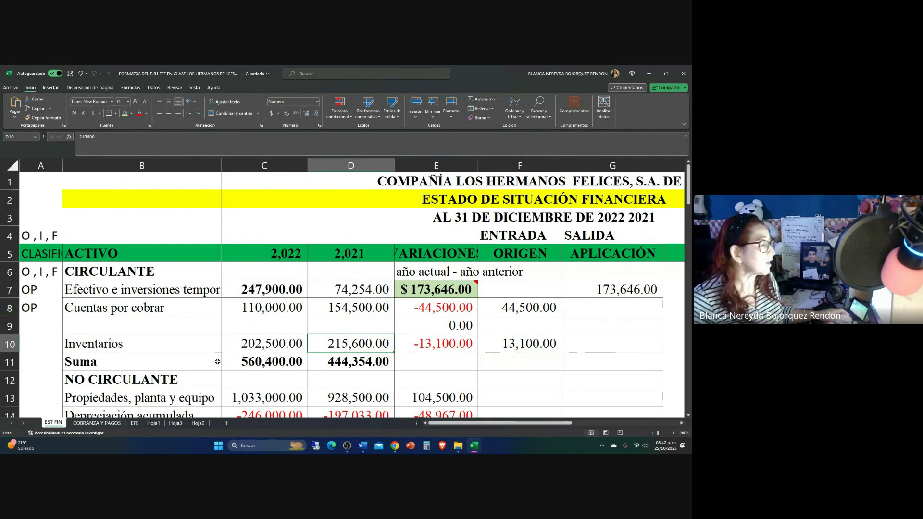
pyautogui.click(243, 343)
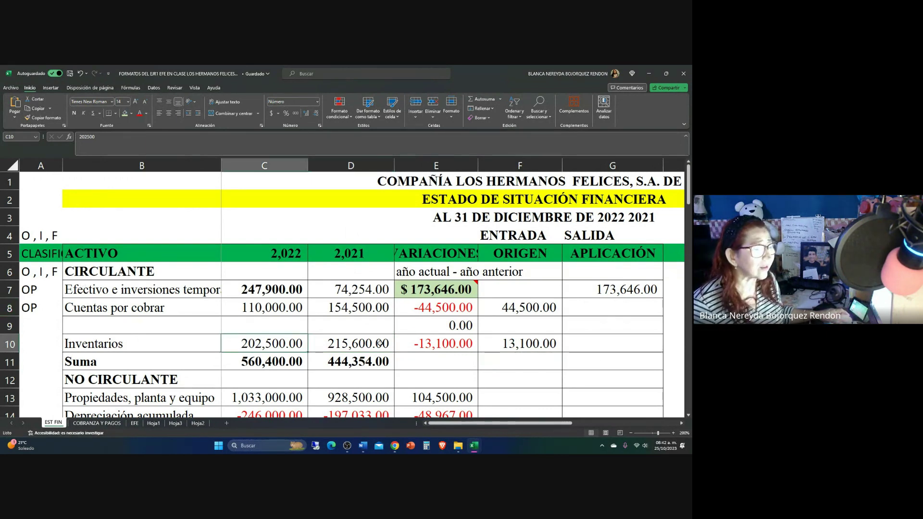
pyautogui.click(451, 342)
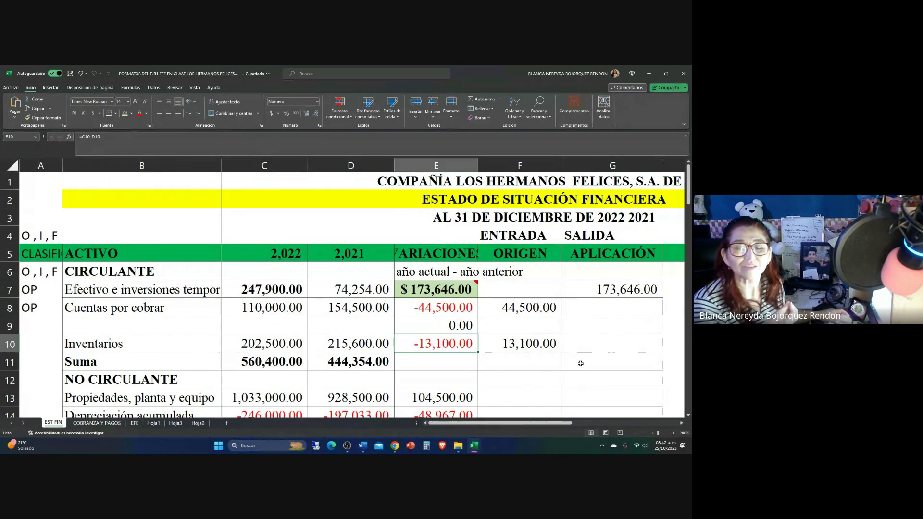
pyautogui.click(522, 341)
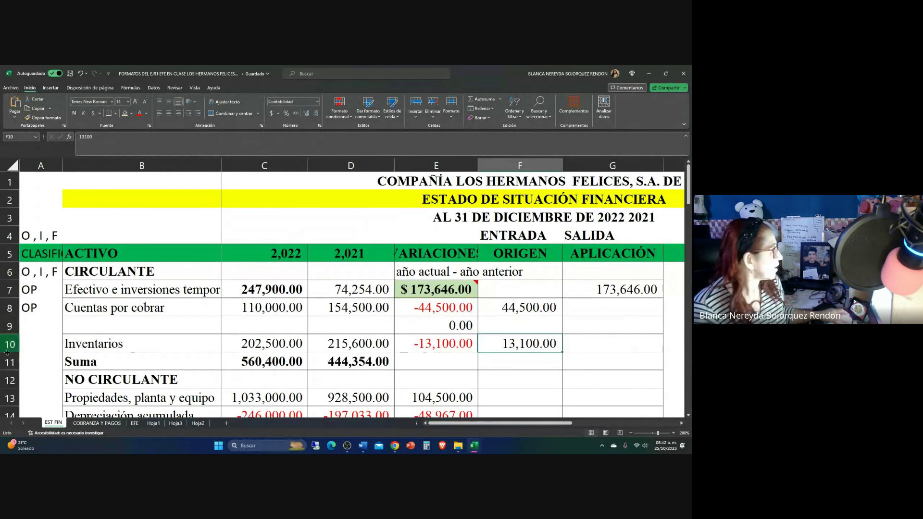
pyautogui.click(43, 342)
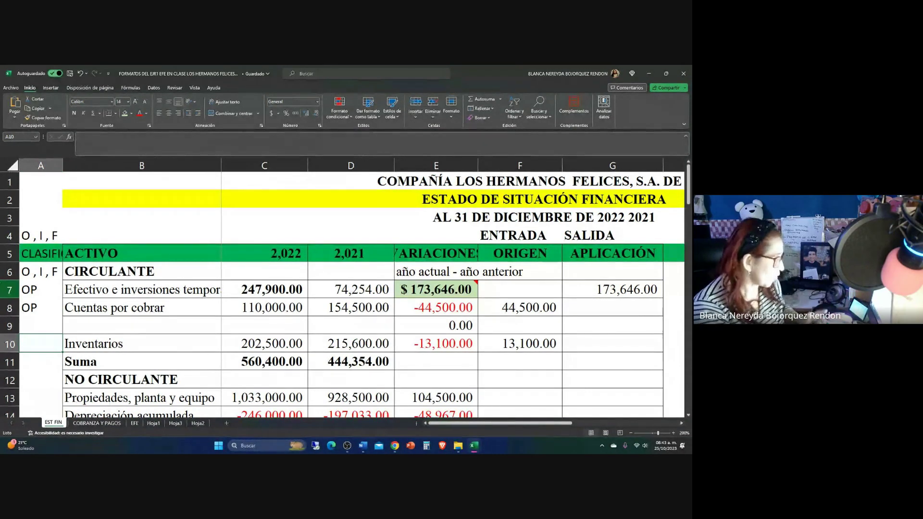
pyautogui.write('OP')
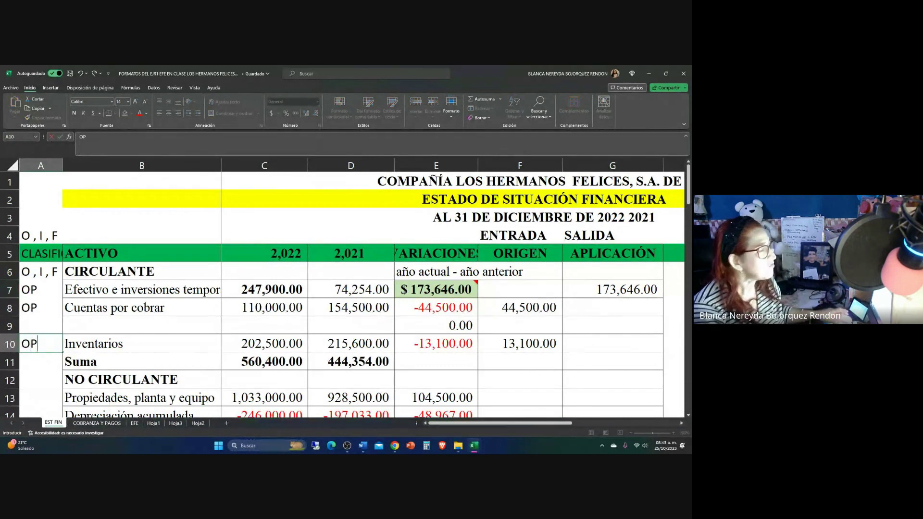
pyautogui.click(407, 372)
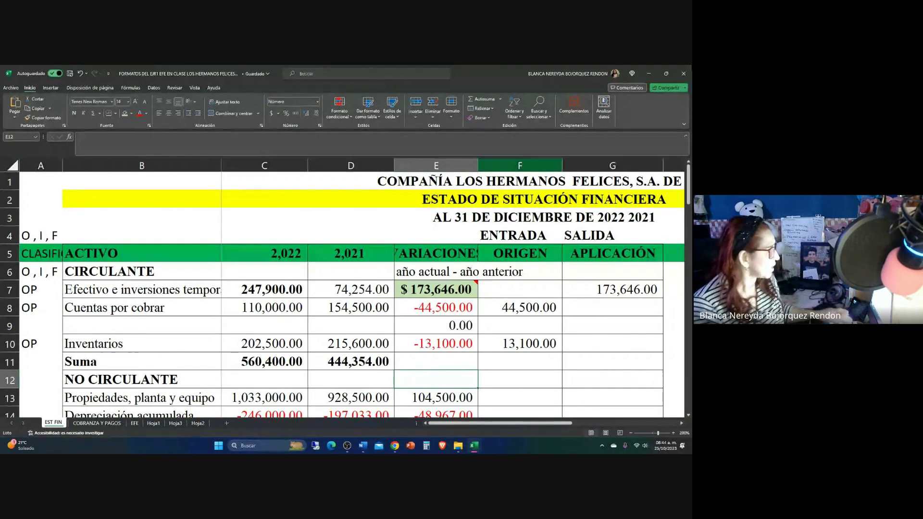
# Review the Actividades de Operación, Inversion and Financiamiento sections on the EFE sheet
pyautogui.click(135, 423)
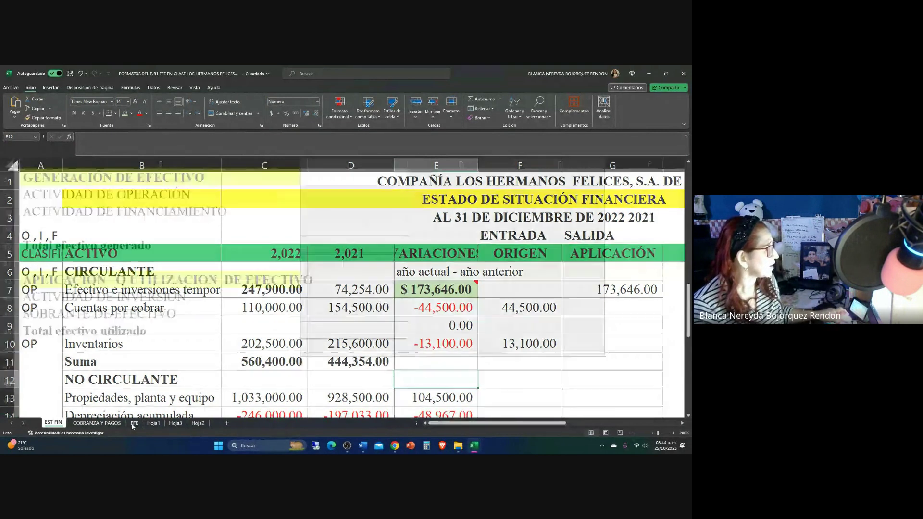
pyautogui.scroll(10, 184, 287)
pyautogui.scroll(3, 184, 286)
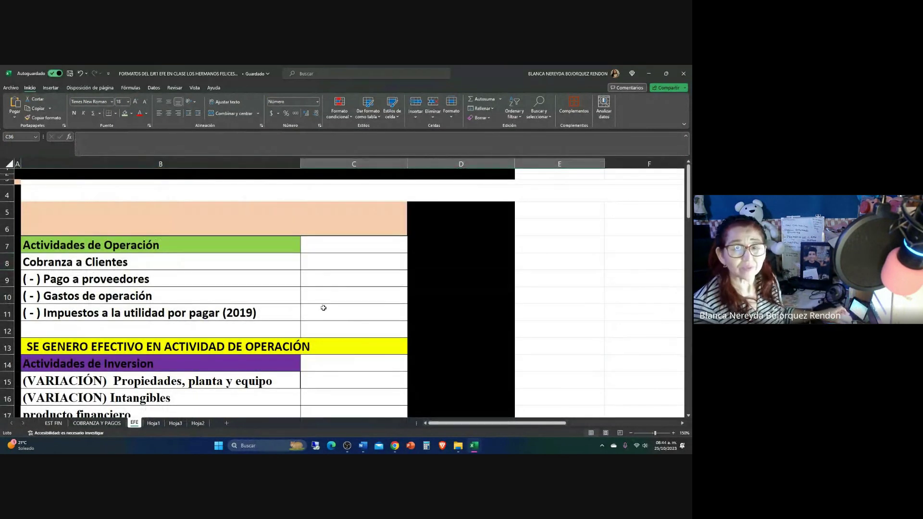
pyautogui.scroll(-1, 331, 303)
pyautogui.scroll(-3, 332, 304)
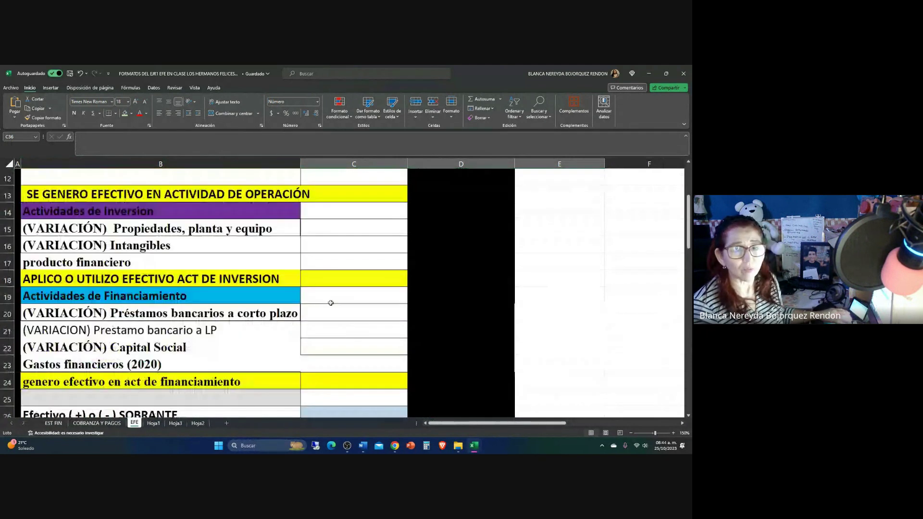
pyautogui.scroll(4, 331, 304)
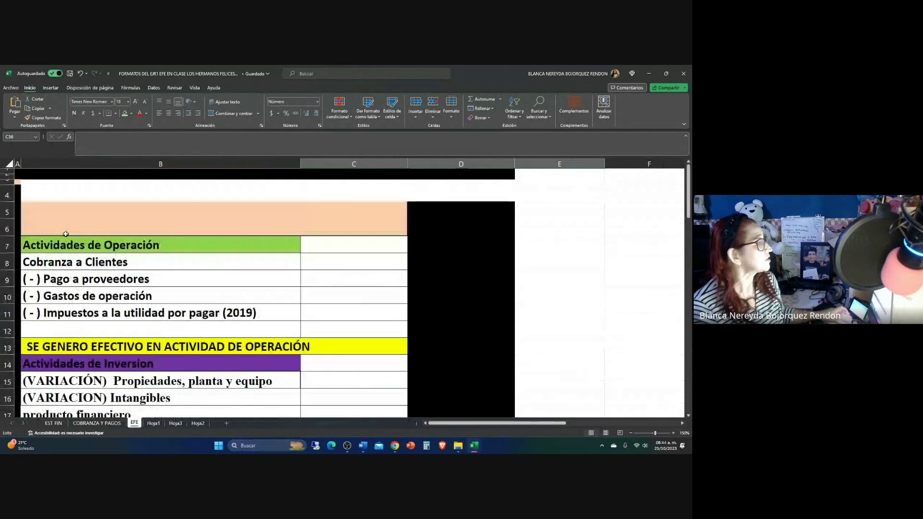
pyautogui.click(76, 245)
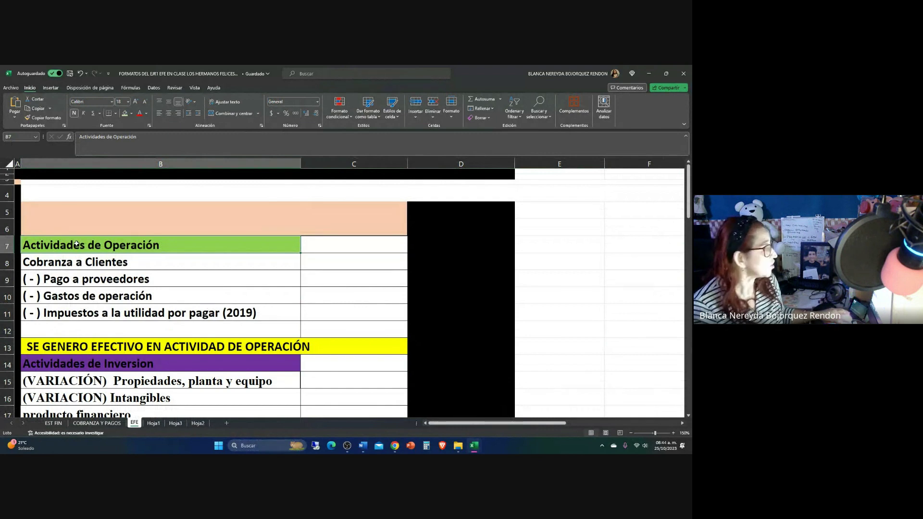
pyautogui.scroll(-1, 65, 296)
pyautogui.click(63, 310)
pyautogui.scroll(-2, 63, 308)
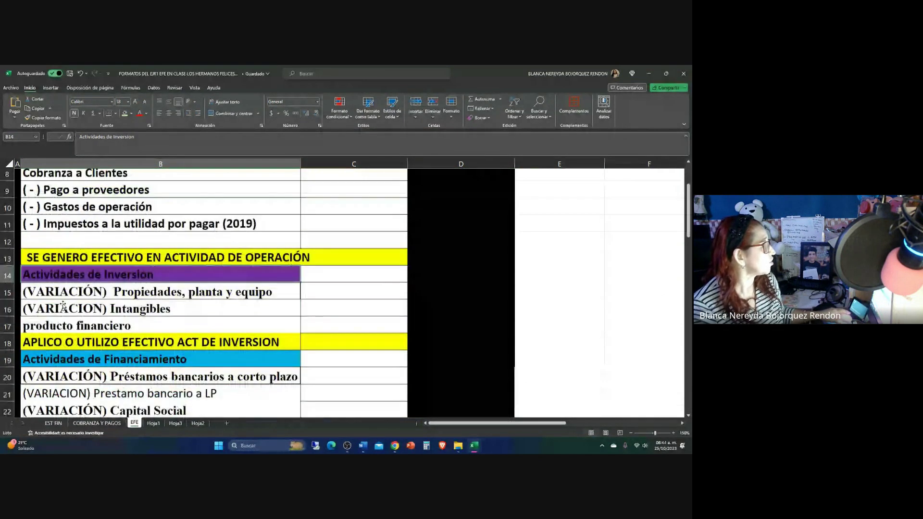
pyautogui.click(70, 295)
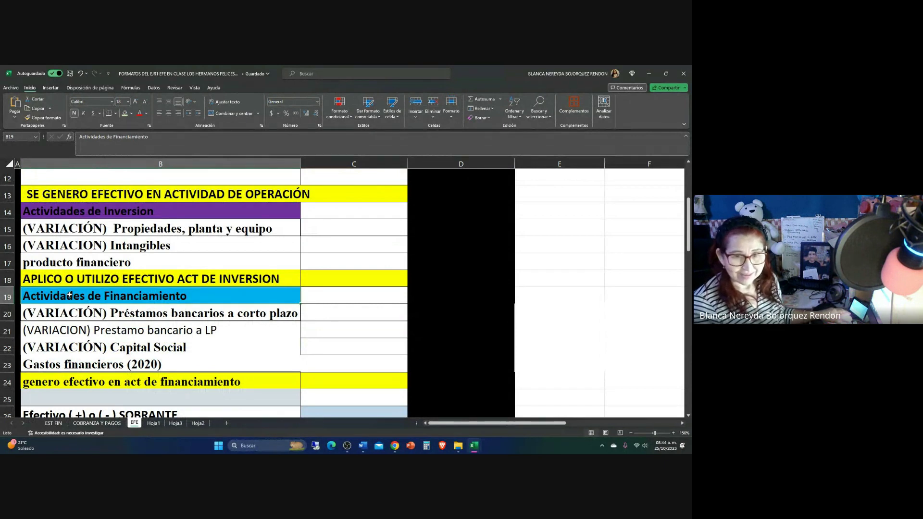
# Return to the EST FIN sheet's NO CIRCULANTE accounts and widen column E to fit the VARIACIONES heading
pyautogui.click(55, 424)
pyautogui.press('Left')
pyautogui.press('Left')
pyautogui.press('Left')
pyautogui.press('Left')
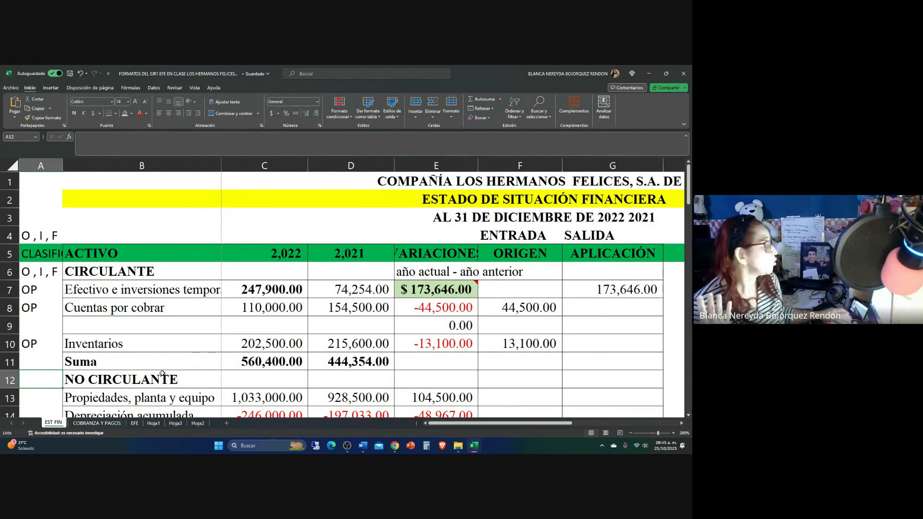
pyautogui.click(135, 381)
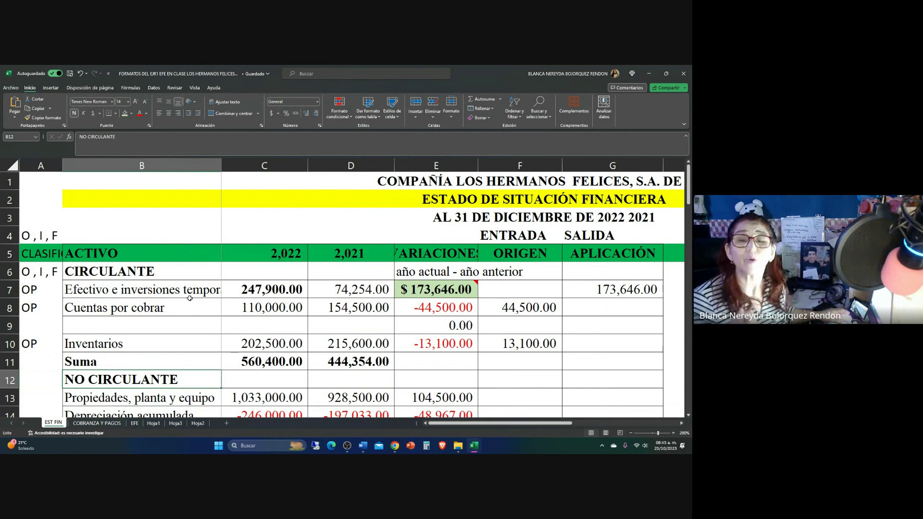
pyautogui.scroll(-2, 177, 269)
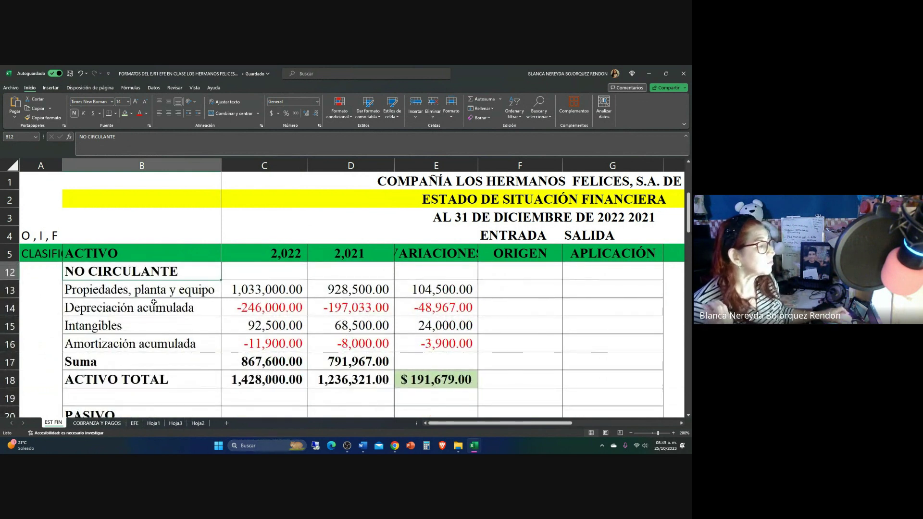
pyautogui.scroll(1, 99, 340)
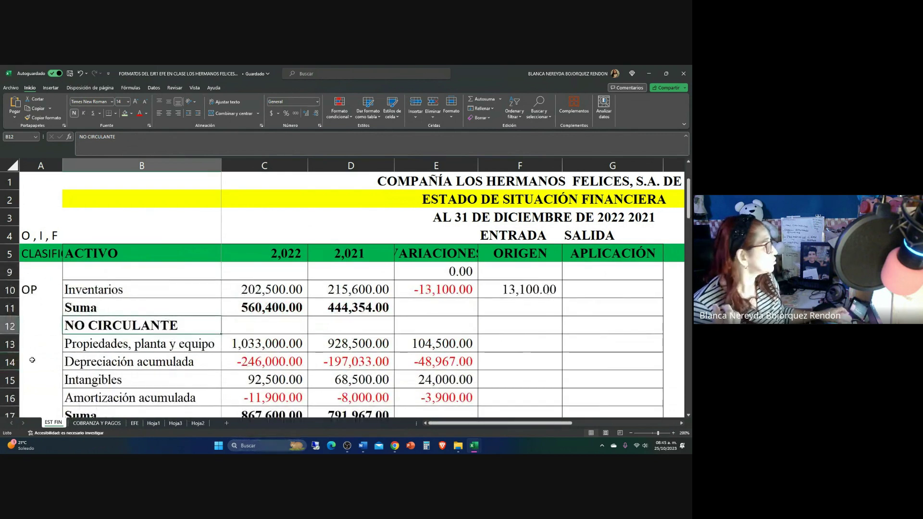
pyautogui.click(410, 347)
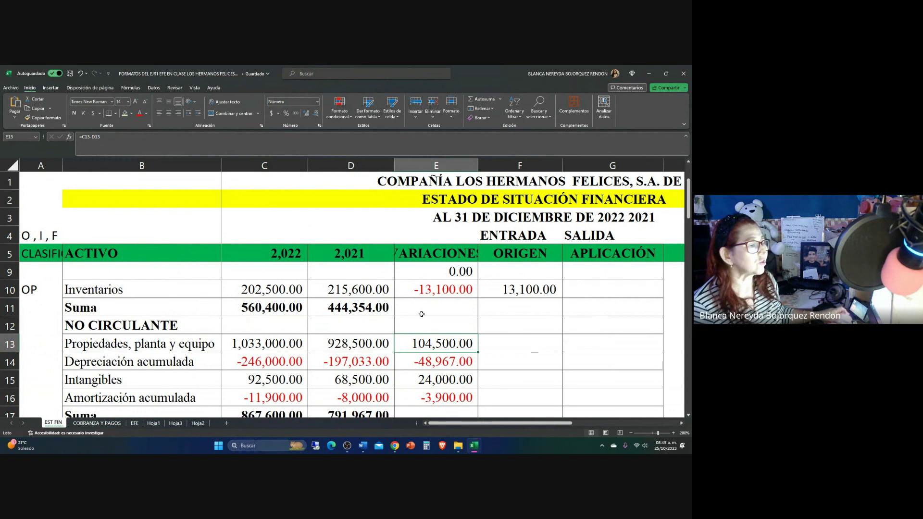
pyautogui.moveTo(477, 167); pyautogui.dragTo(486, 167)
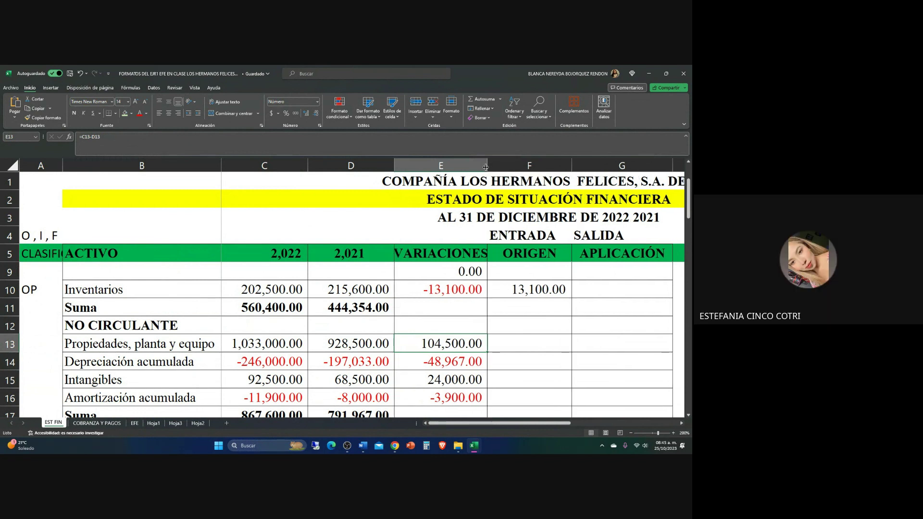
# Consult the ACTIVO sign rules for ORIGEN and APLICACIÓN for the Propiedades, planta y equipo variation
pyautogui.press('Right')
pyautogui.press('Right')
pyautogui.press('Right')
pyautogui.press('Right')
pyautogui.press('Right')
pyautogui.press('Right')
pyautogui.press('Right')
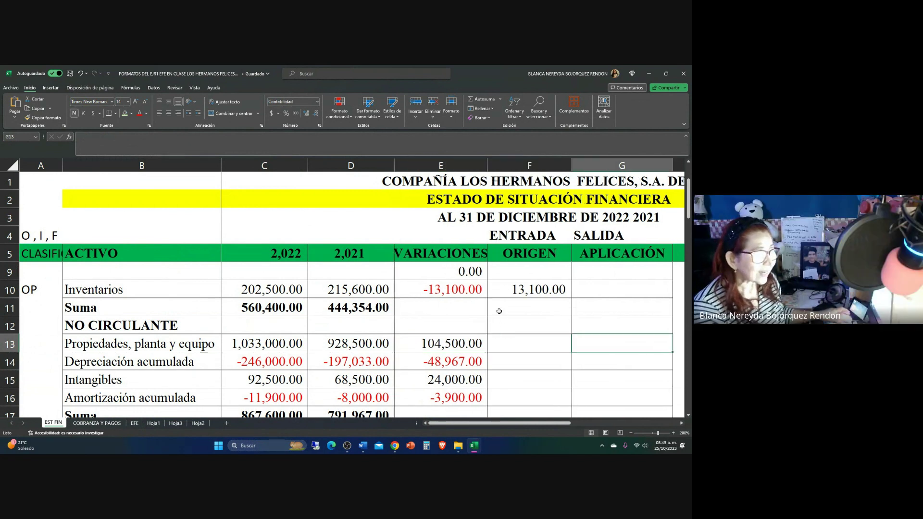
pyautogui.press('Right')
pyautogui.press('Right')
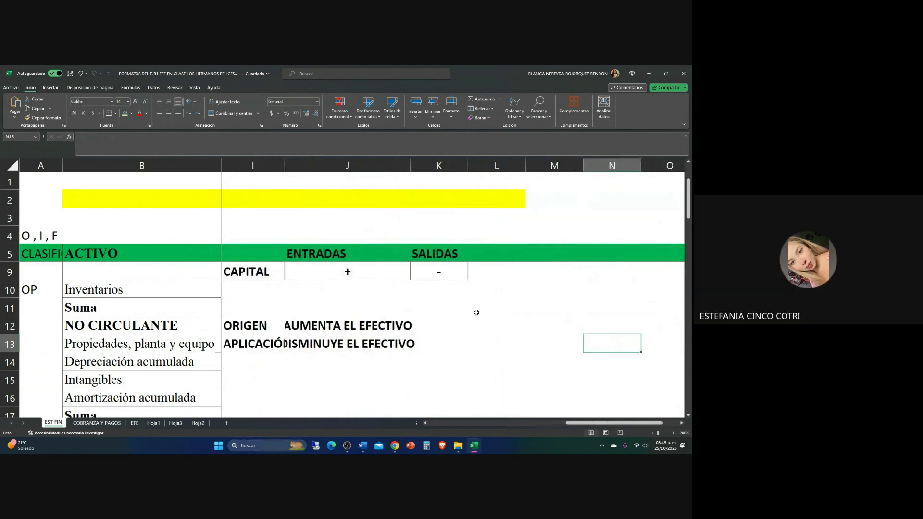
pyautogui.scroll(1, 473, 313)
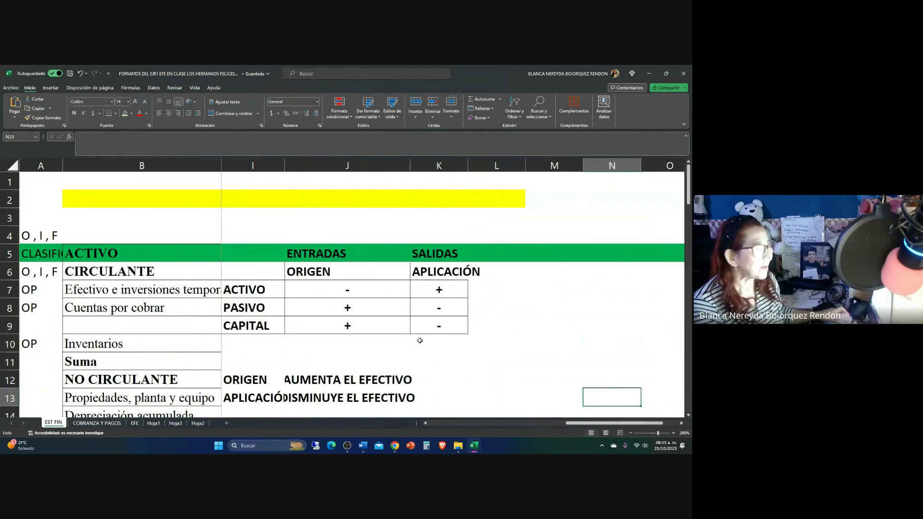
# Return to the account balances and link the APLICACIÓN cell G13 of Propiedades, planta y equipo to its variation with =E13
pyautogui.click(420, 340)
pyautogui.press('Left')
pyautogui.press('Left')
pyautogui.press('Left')
pyautogui.press('Left')
pyautogui.press('Left')
pyautogui.press('Left')
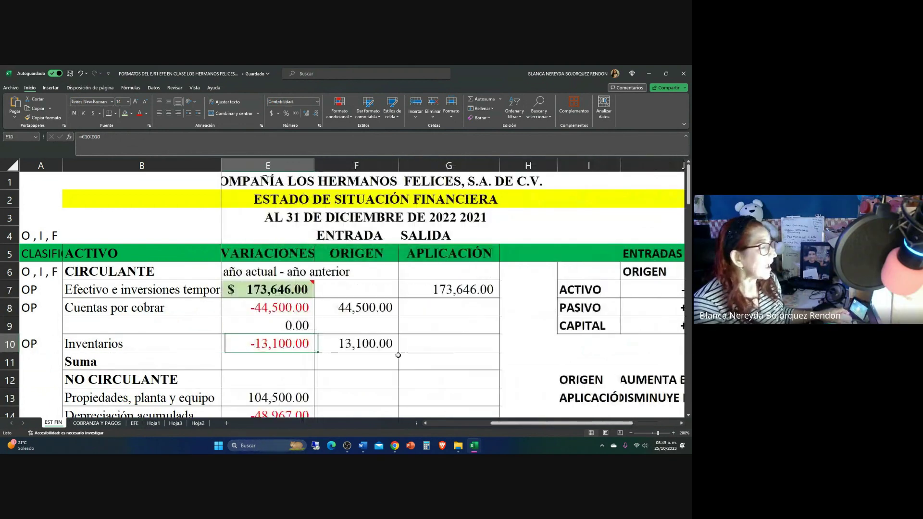
pyautogui.press('Left')
pyautogui.press('Left')
pyautogui.scroll(-1, 431, 380)
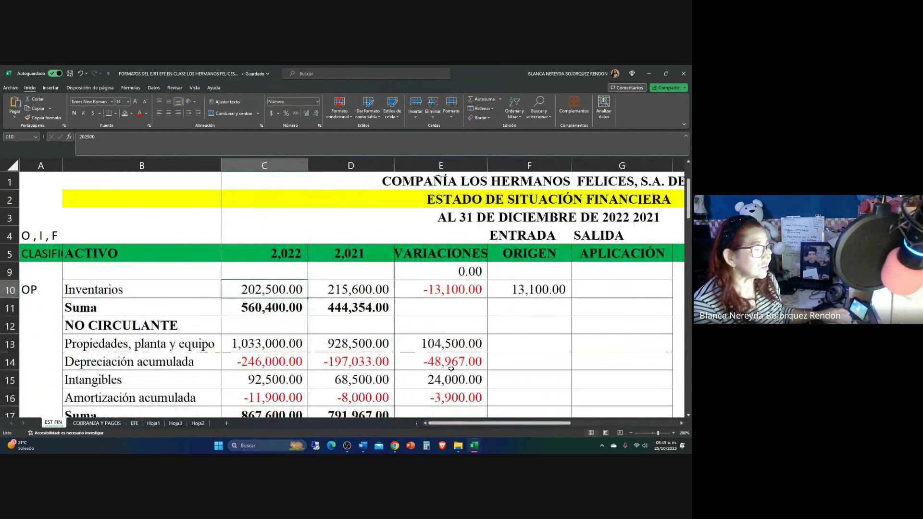
pyautogui.click(592, 349)
pyautogui.write('=')
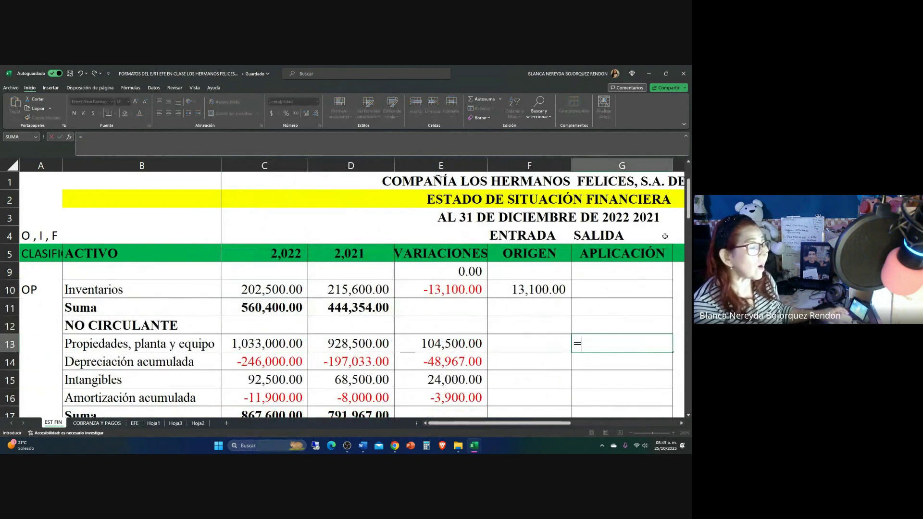
pyautogui.click(412, 344)
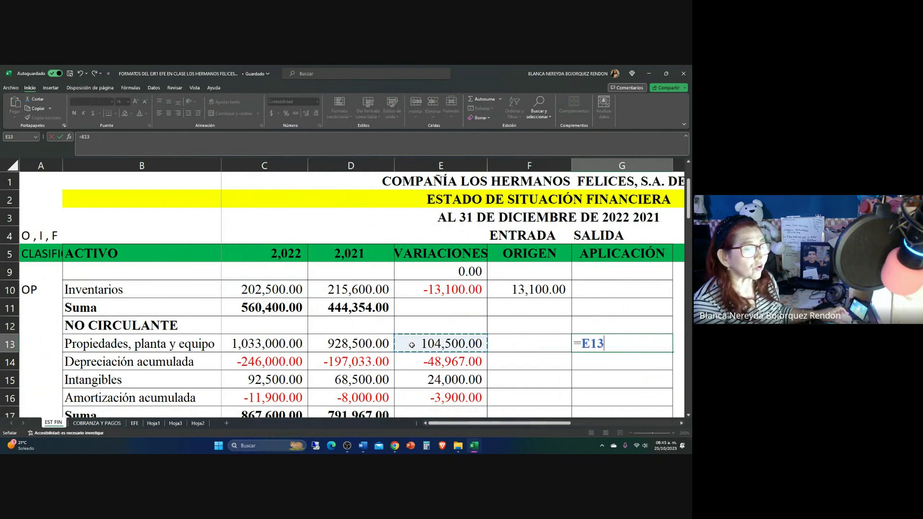
pyautogui.press('Return')
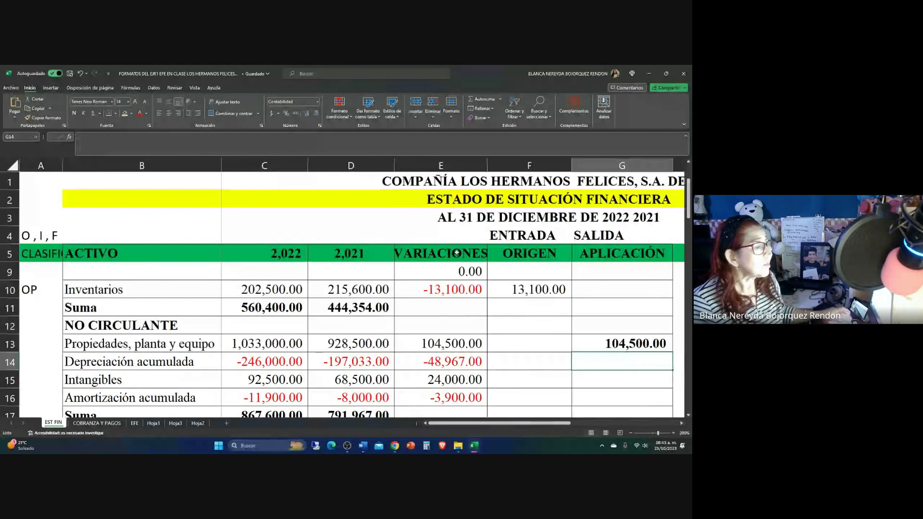
# Review the Propiedades, planta y equipo variation and its APLICACIÓN amount, and classify the account as INV. in cell A13
pyautogui.click(426, 348)
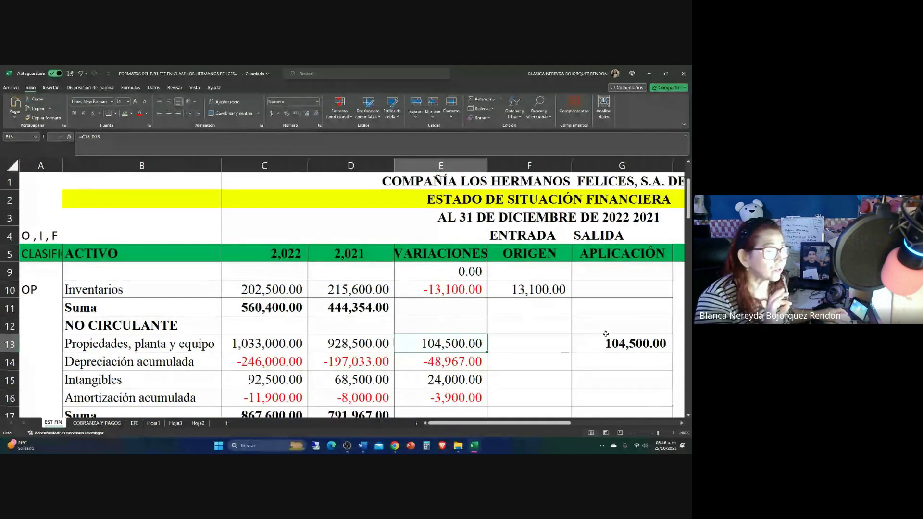
pyautogui.click(601, 344)
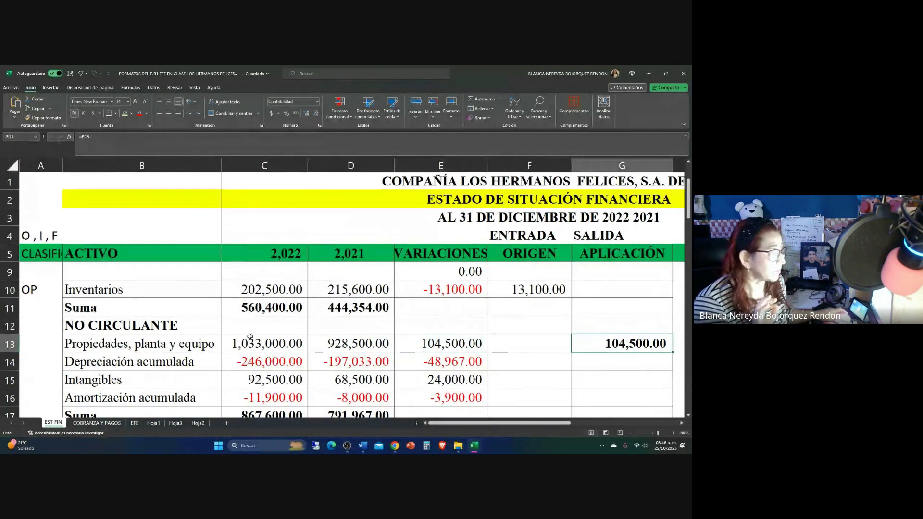
pyautogui.click(46, 343)
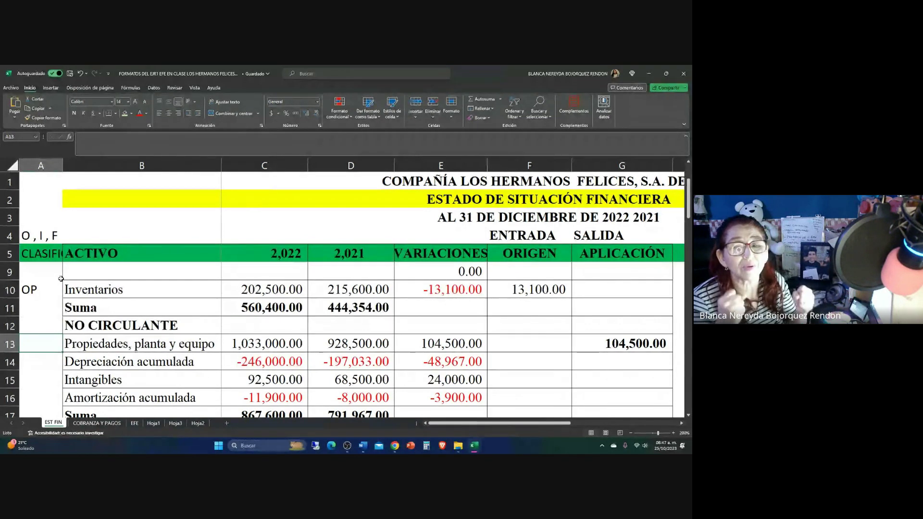
pyautogui.write('I')
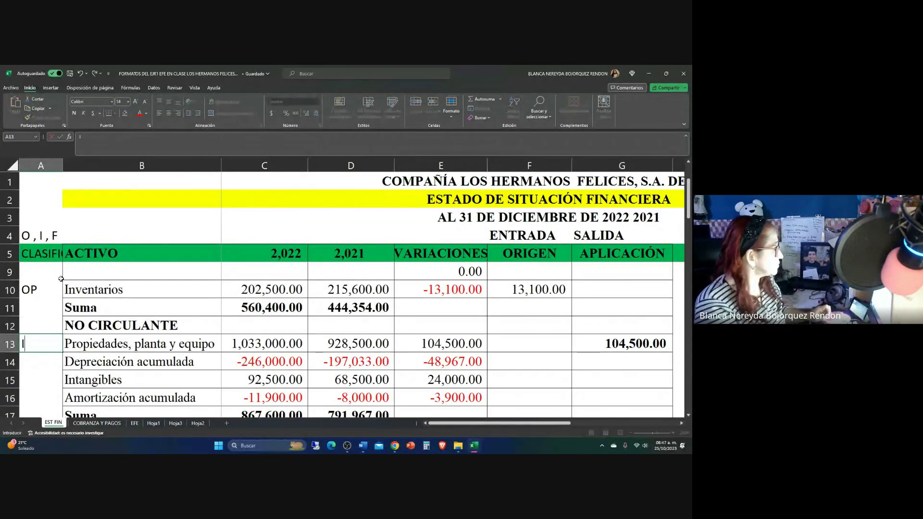
pyautogui.write('NV')
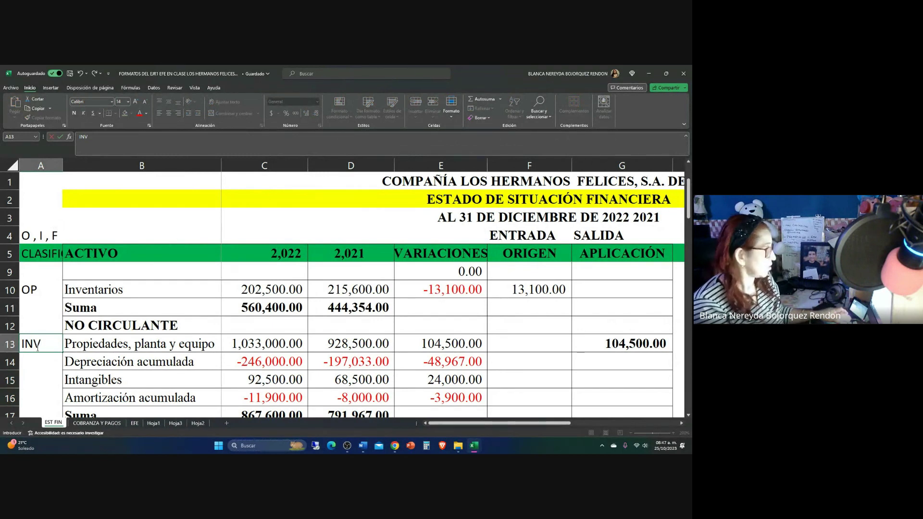
pyautogui.write('.')
pyautogui.click(67, 368)
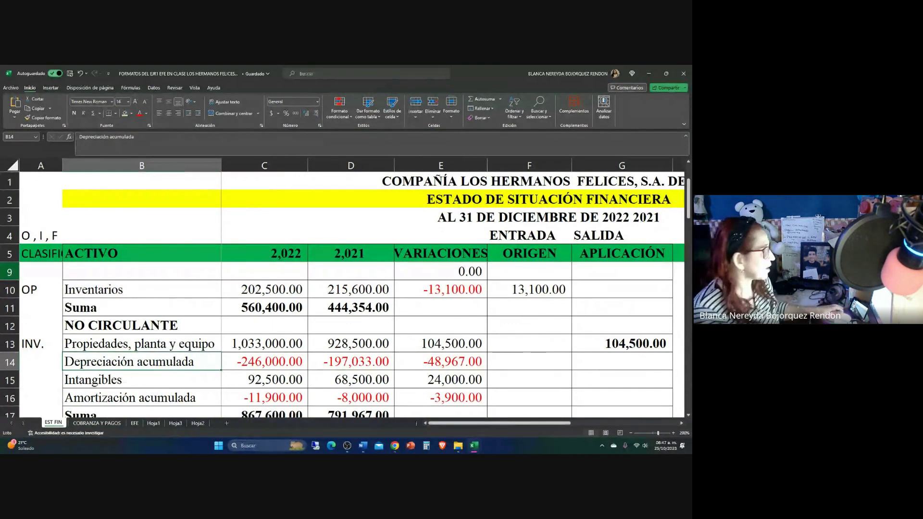
# Check the Depreciación acumulada variation and enter 48967 as its ORIGEN amount in cell F14
pyautogui.click(39, 363)
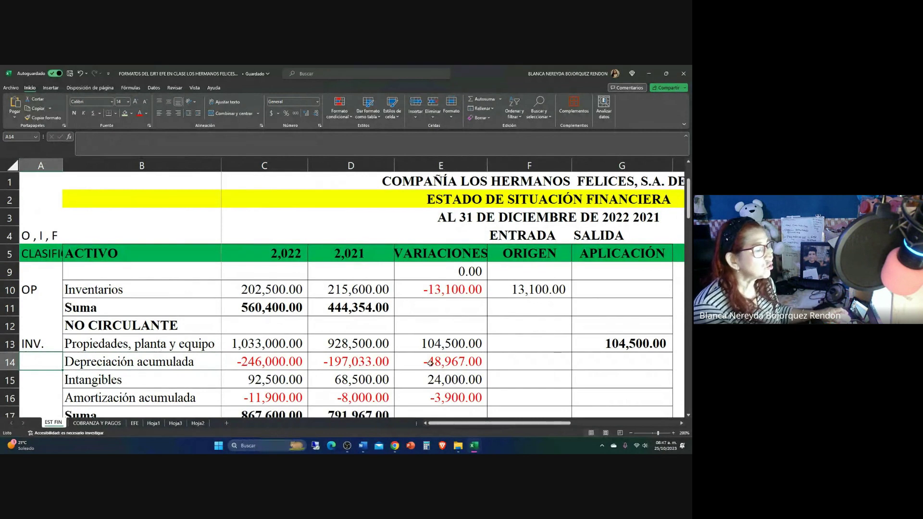
pyautogui.click(412, 358)
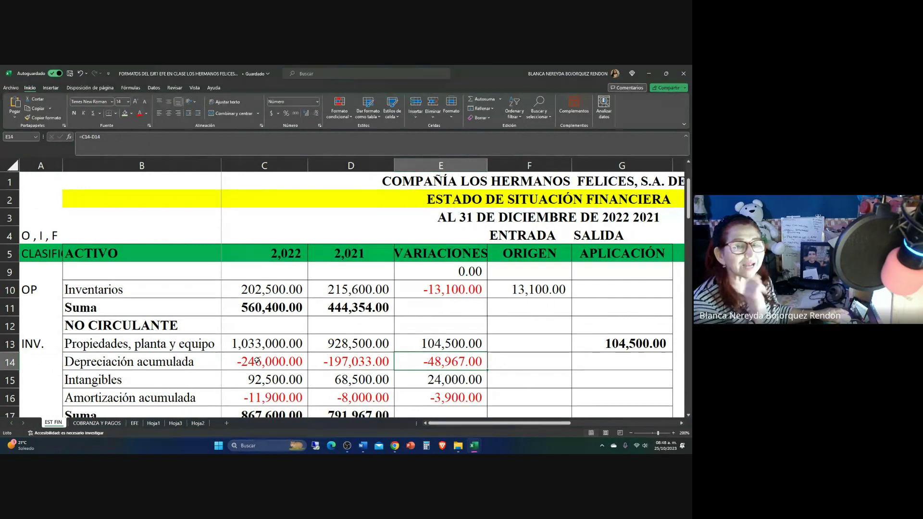
pyautogui.click(518, 365)
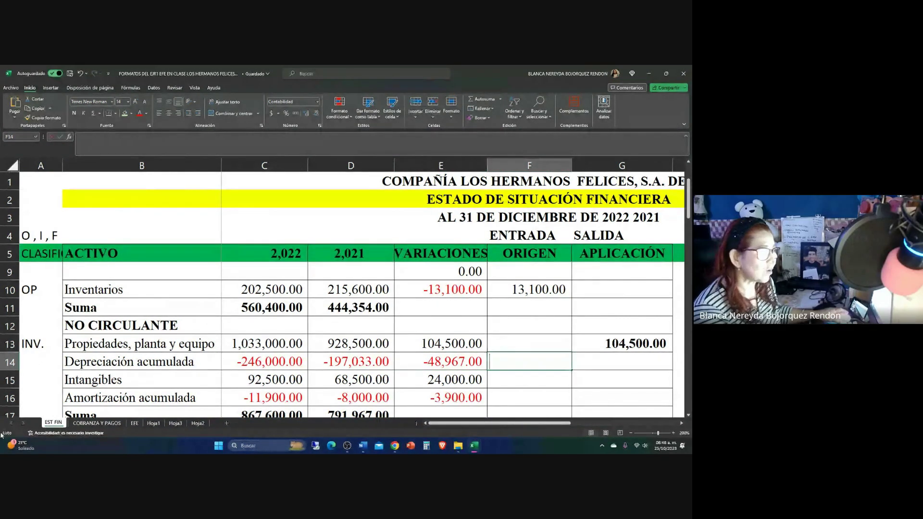
pyautogui.write('48,')
pyautogui.write('967')
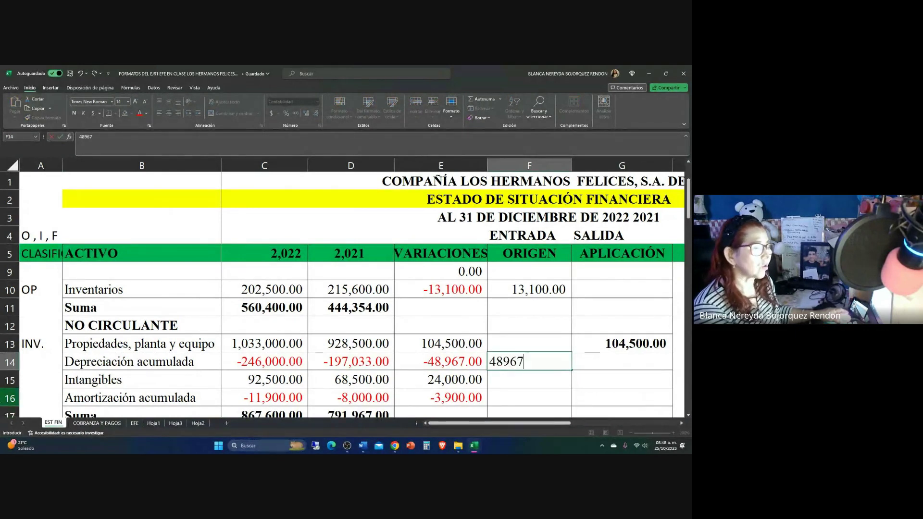
pyautogui.press('Return')
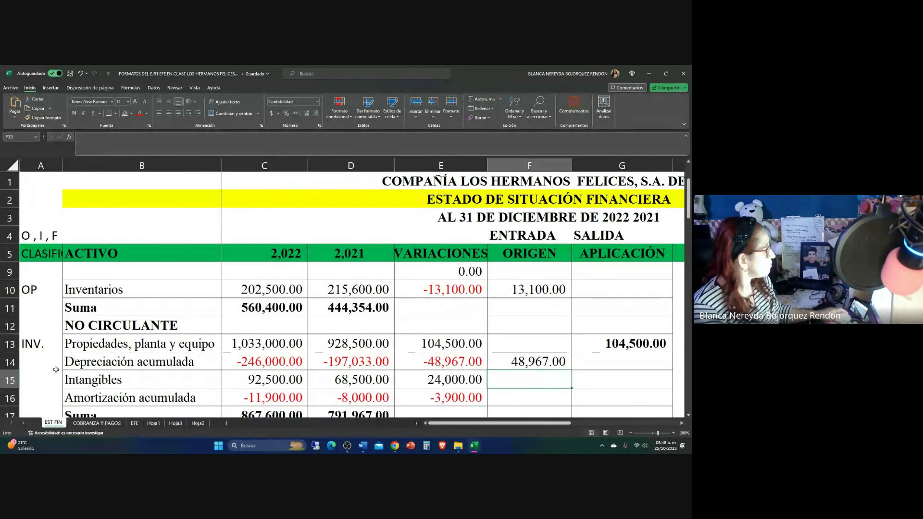
# Classify the Depreciación acumulada account as OP in cell A14
pyautogui.click(80, 359)
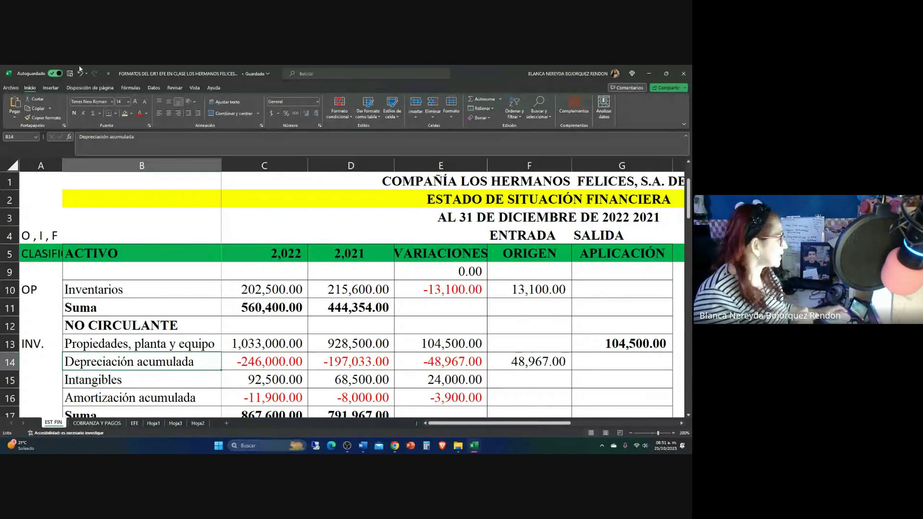
pyautogui.click(30, 361)
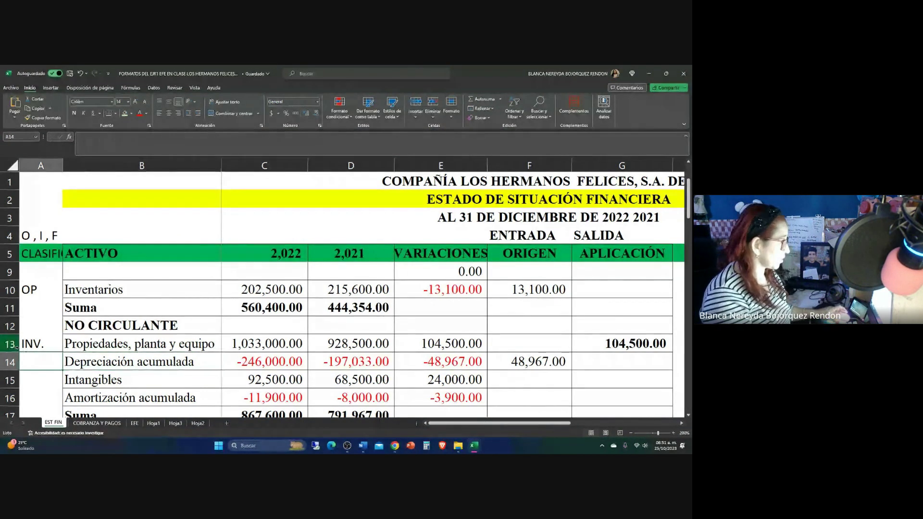
pyautogui.write('OP')
pyautogui.click(34, 387)
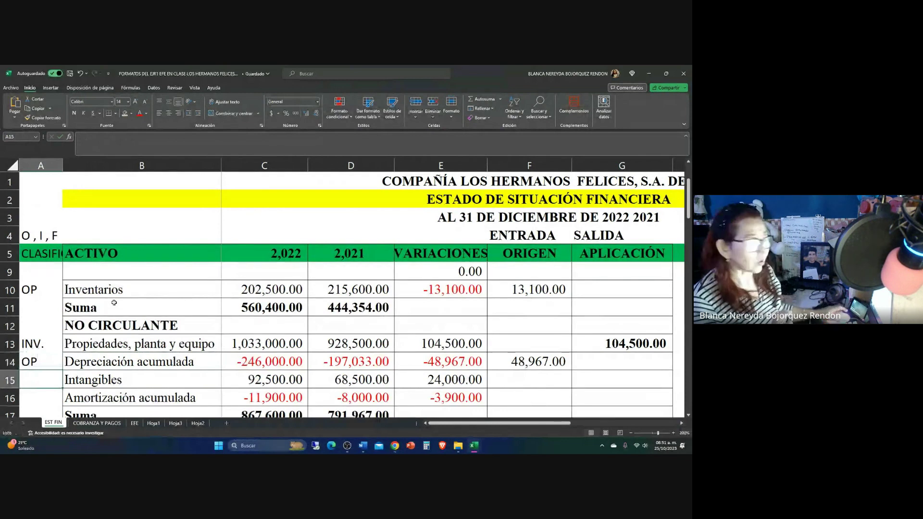
# Check the Intangibles variation and link its APLICACIÓN cell G15 to it with =E15
pyautogui.scroll(-1, 243, 266)
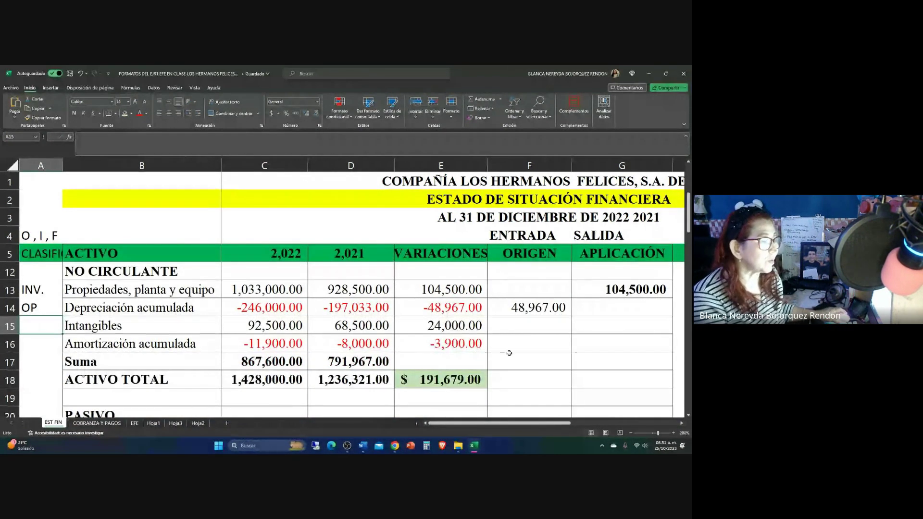
pyautogui.click(506, 326)
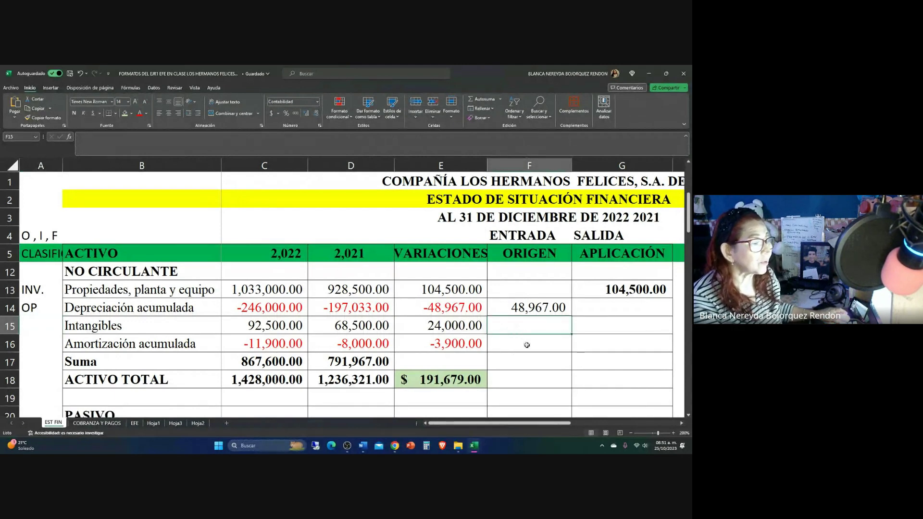
pyautogui.click(424, 329)
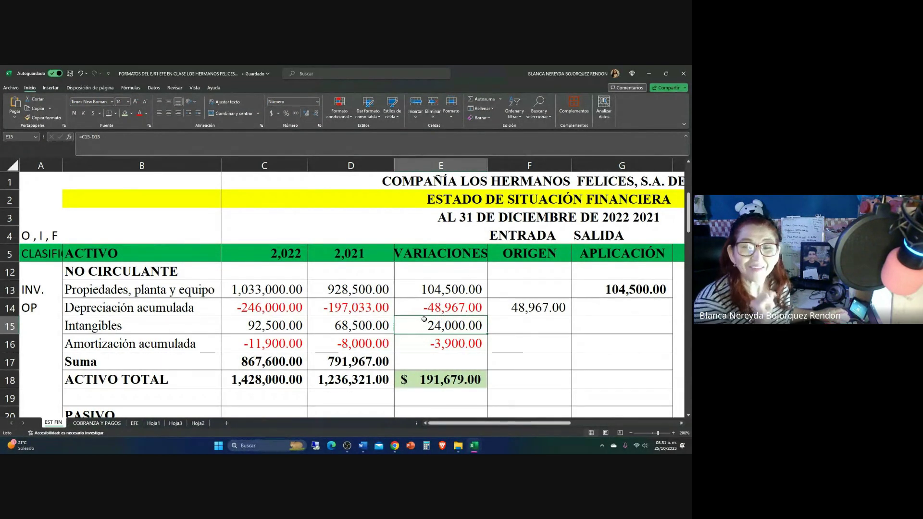
pyautogui.click(579, 326)
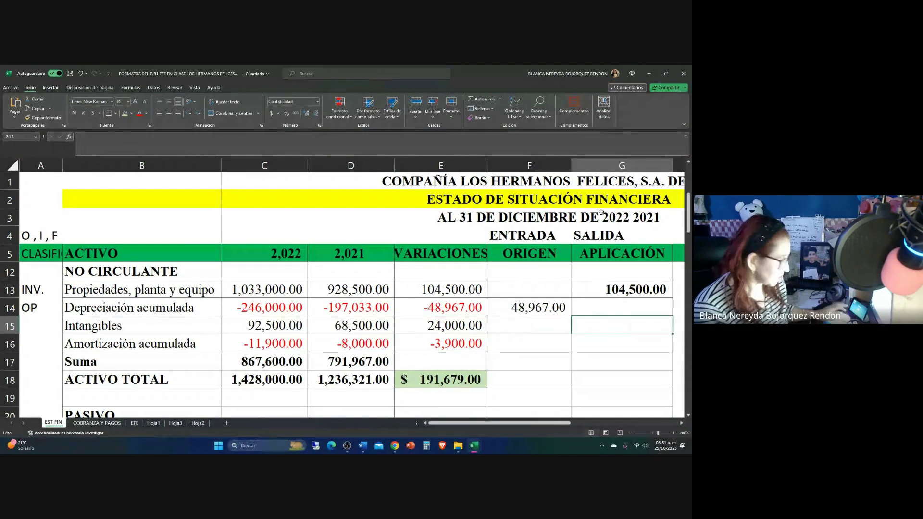
pyautogui.write('=')
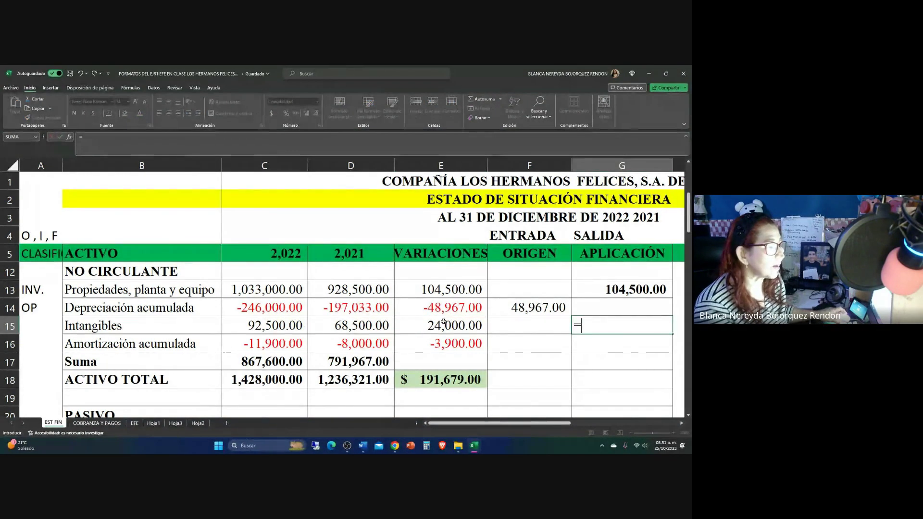
pyautogui.click(449, 323)
pyautogui.press('Return')
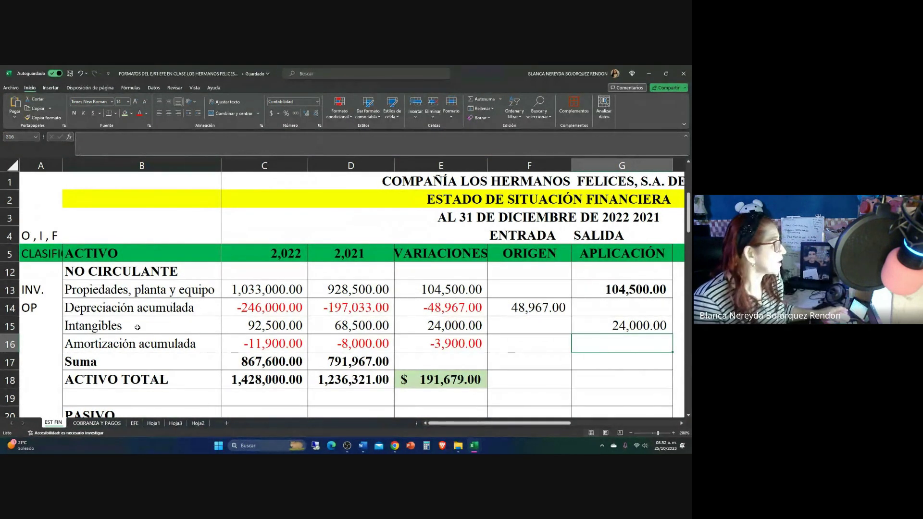
# Check the Amortización acumulada variation and enter 3900 as its ORIGEN amount in cell F16
pyautogui.click(125, 344)
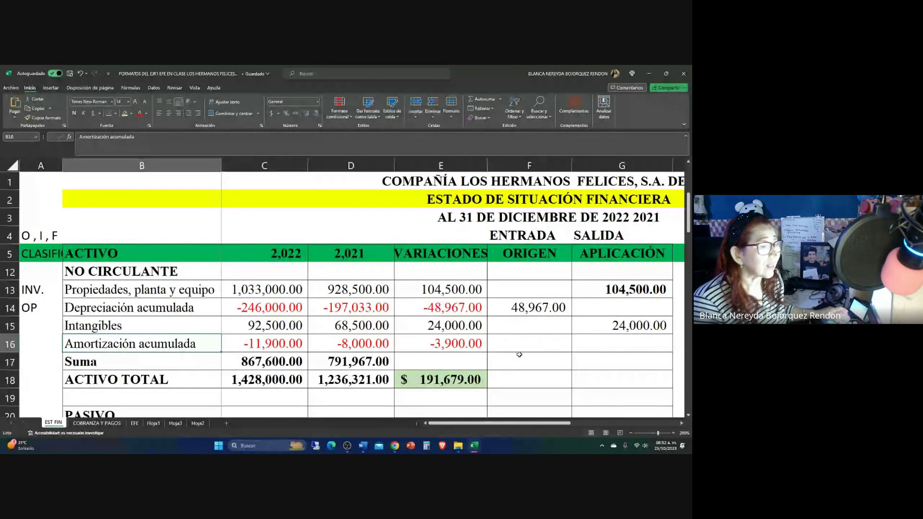
pyautogui.click(507, 337)
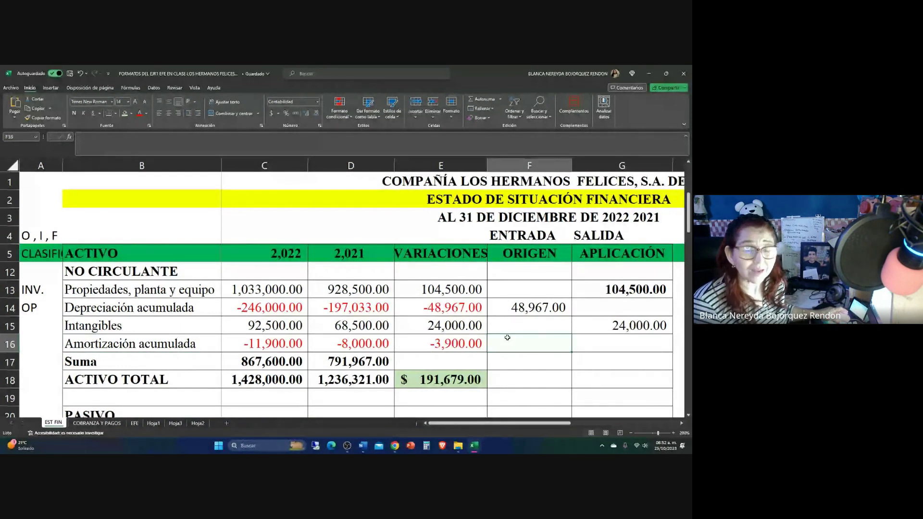
pyautogui.click(413, 349)
pyautogui.click(508, 339)
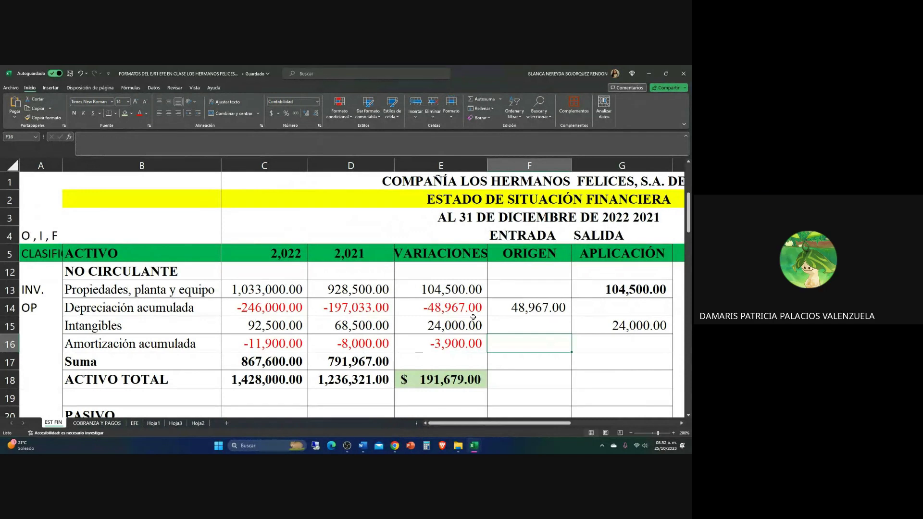
pyautogui.write('3900')
pyautogui.press('Return')
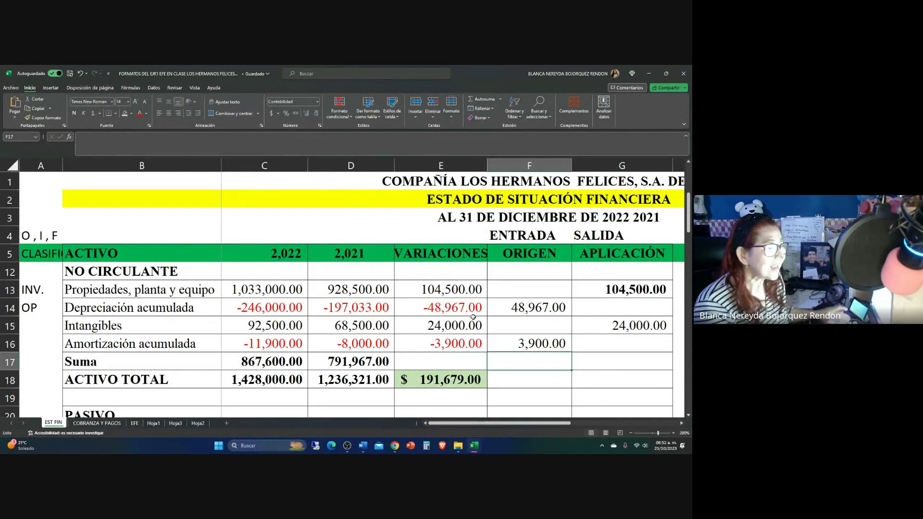
# Classify Amortización acumulada as OP in cell A16 and Intangibles as INV. in cell A15
pyautogui.click(33, 336)
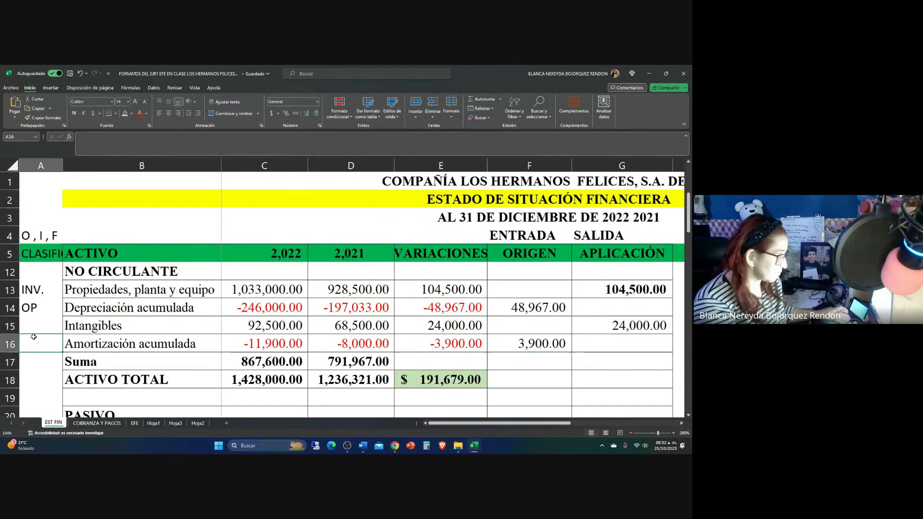
pyautogui.write('OP')
pyautogui.press('Tab')
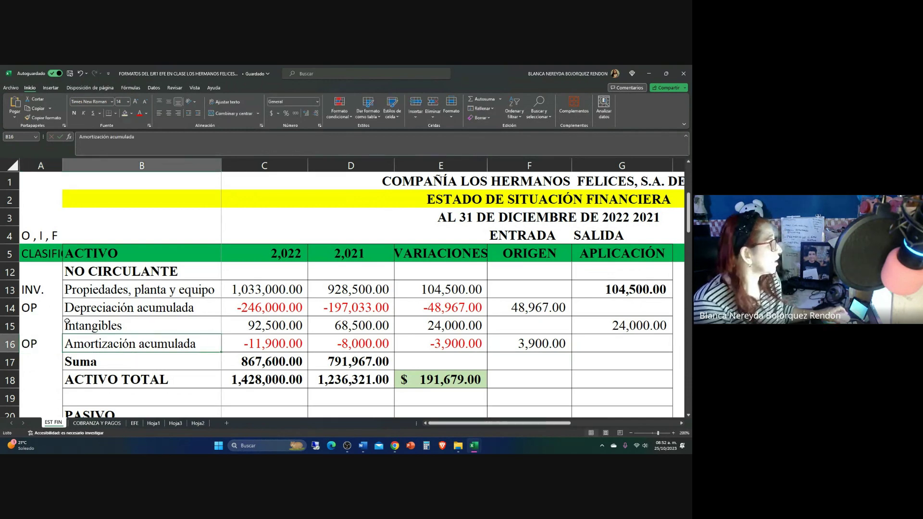
pyautogui.click(38, 325)
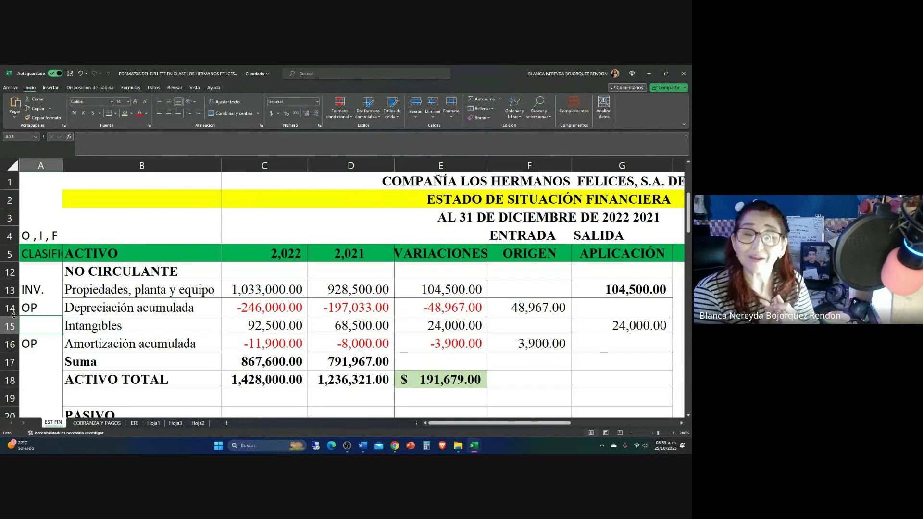
pyautogui.write('INV.')
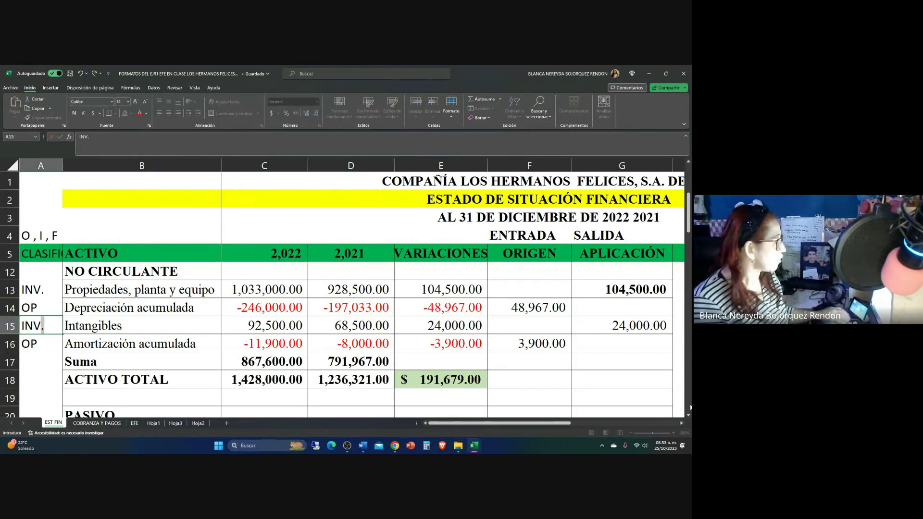
# Review the CAPITAL CONTABLE accounts and the ESTADO DE RESULTADOS, and go back over the classified ACTIVO accounts
pyautogui.scroll(-6, 10, 314)
pyautogui.scroll(-1, 366, 336)
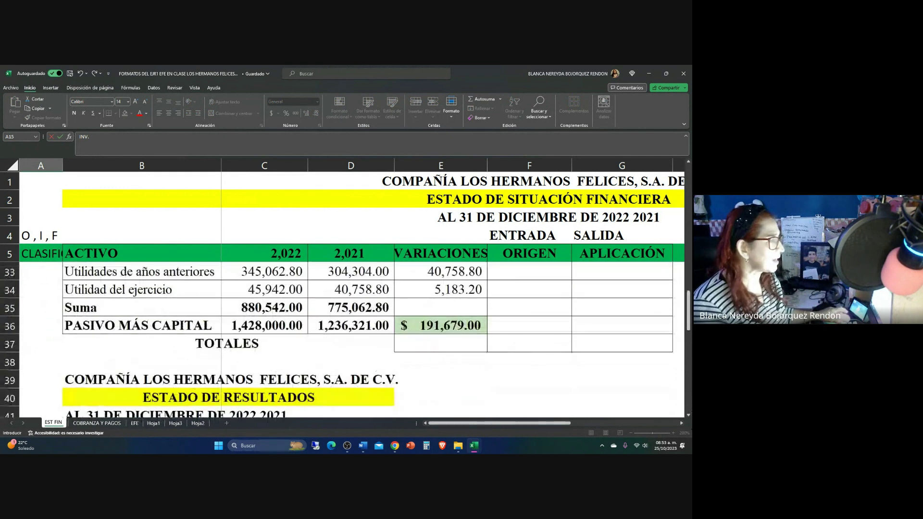
pyautogui.scroll(1, 366, 336)
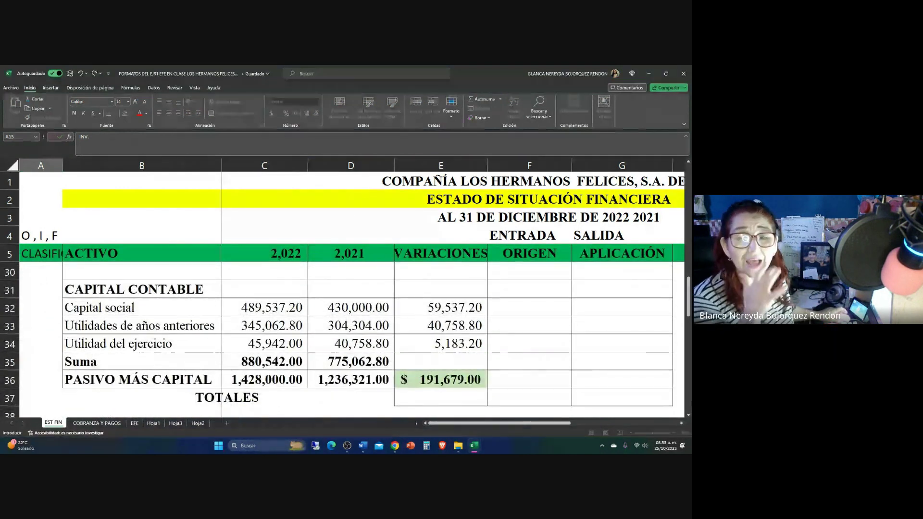
pyautogui.scroll(-4, 679, 385)
pyautogui.scroll(1, 680, 385)
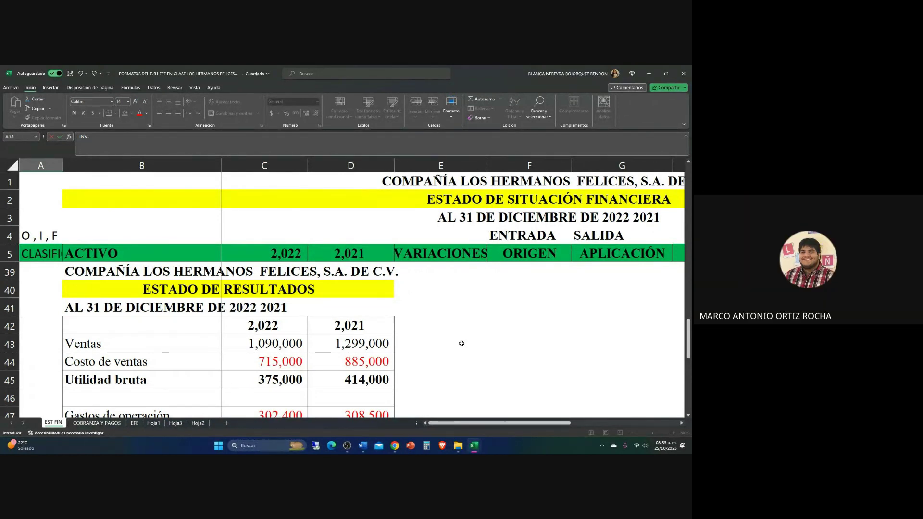
pyautogui.scroll(9, 461, 343)
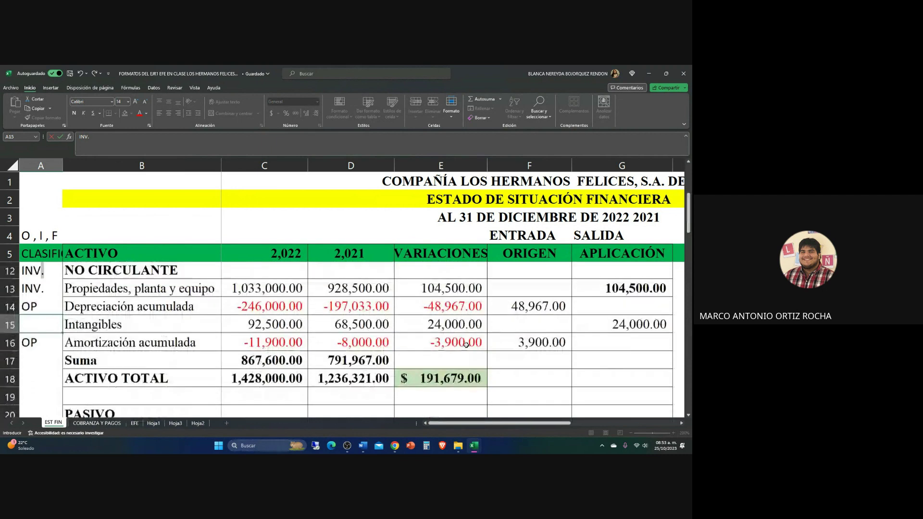
pyautogui.scroll(2, 462, 342)
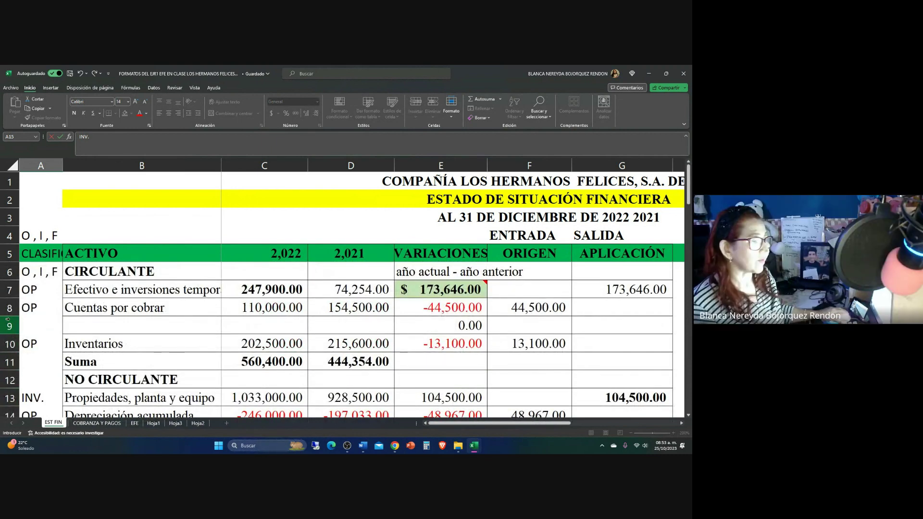
pyautogui.scroll(-1, 7, 318)
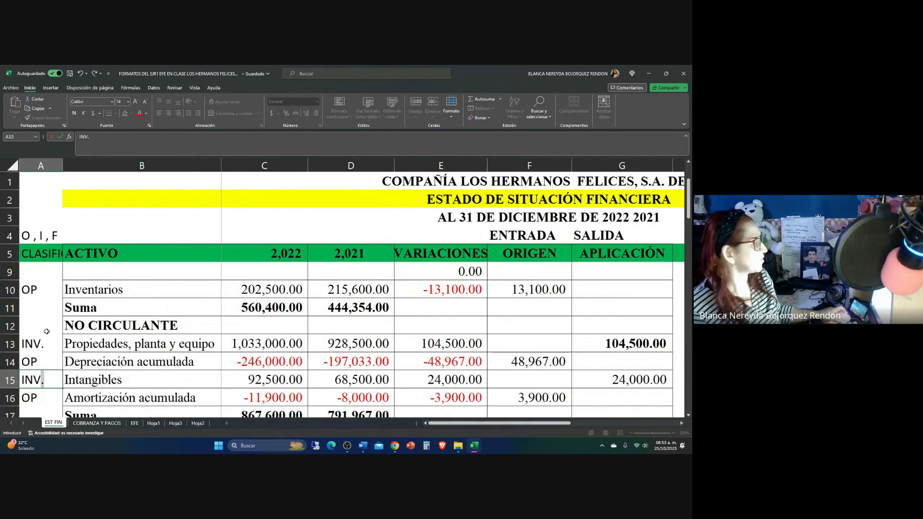
pyautogui.click(27, 273)
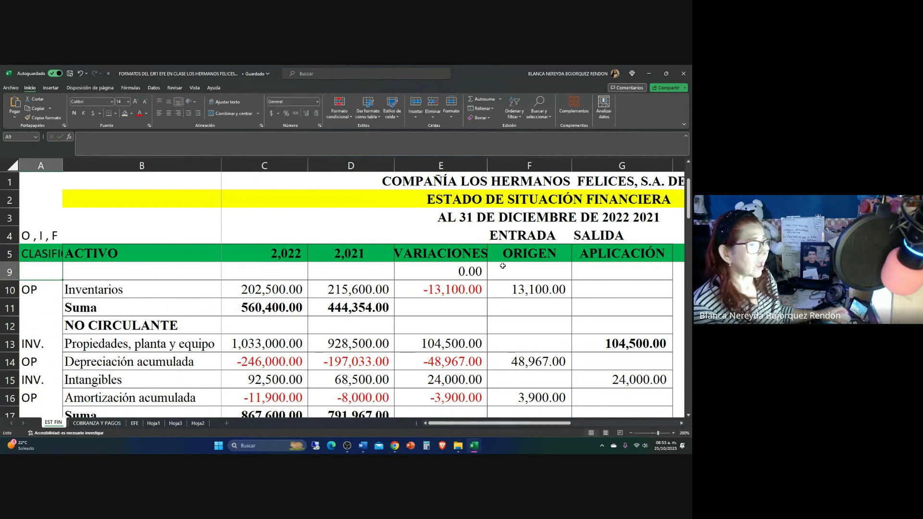